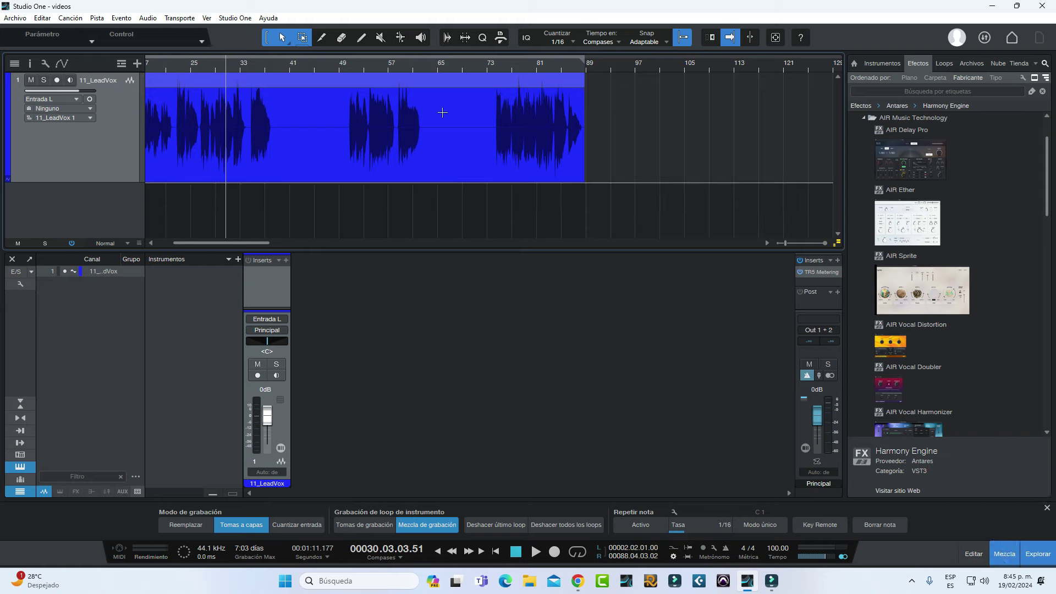
- Play the lead vocal from bar 50 for a few bars and stop playback
left_click(345, 66)
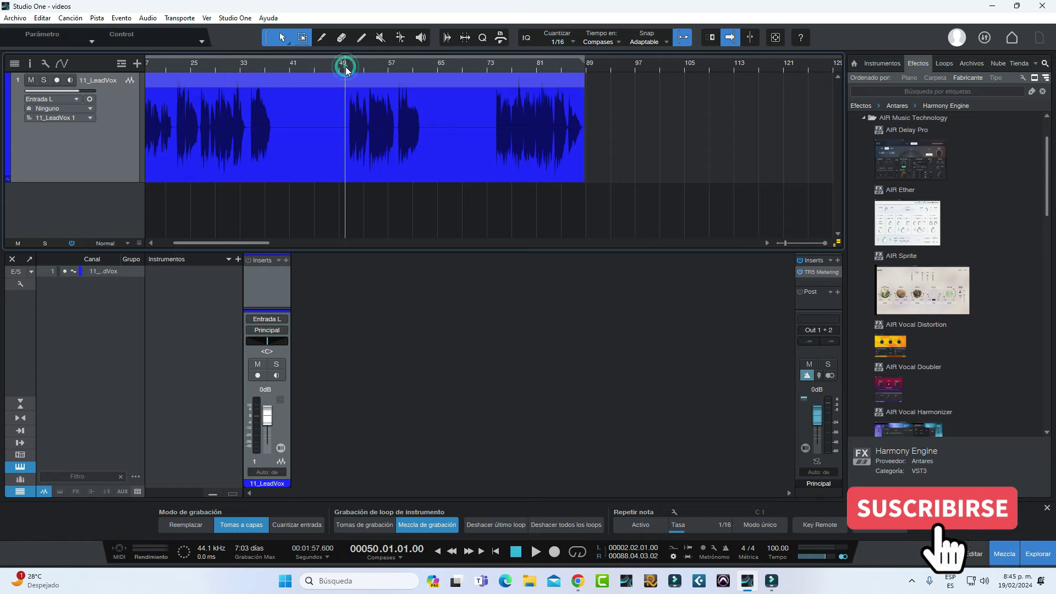
key("space")
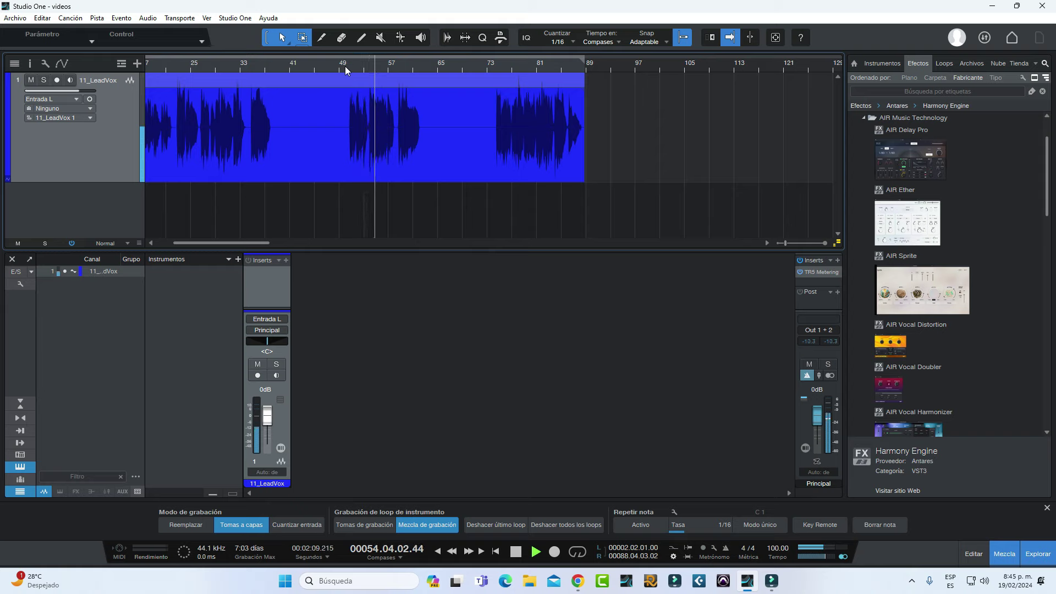
key("space")
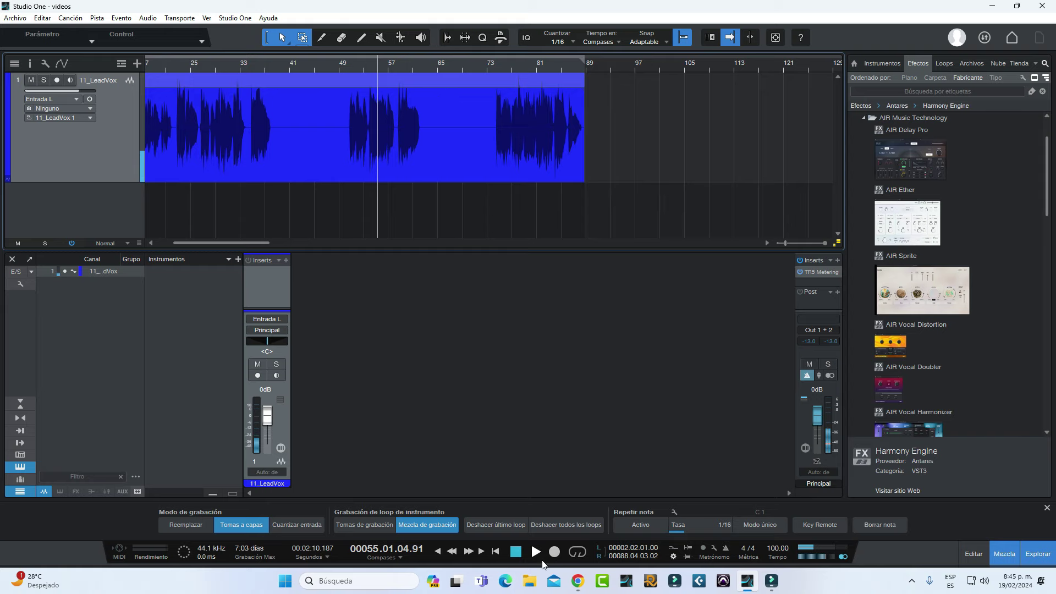
- Find the MilkCowBlues multitrack folder under multitrack mezcla on drive E: in File Explorer, read its Readme file, and close both windows
left_click(529, 581)
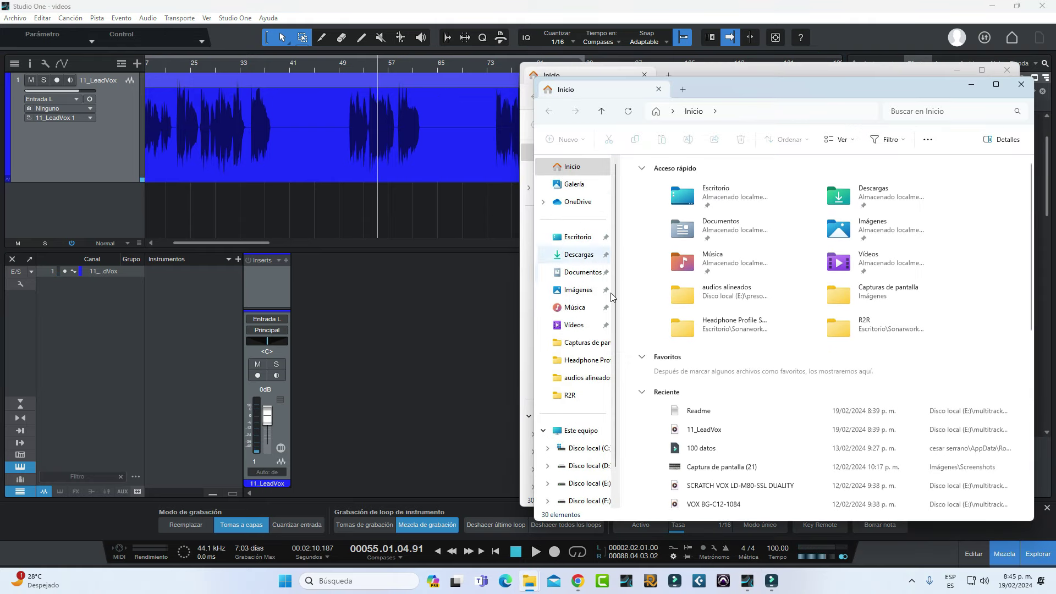
left_click(1022, 84)
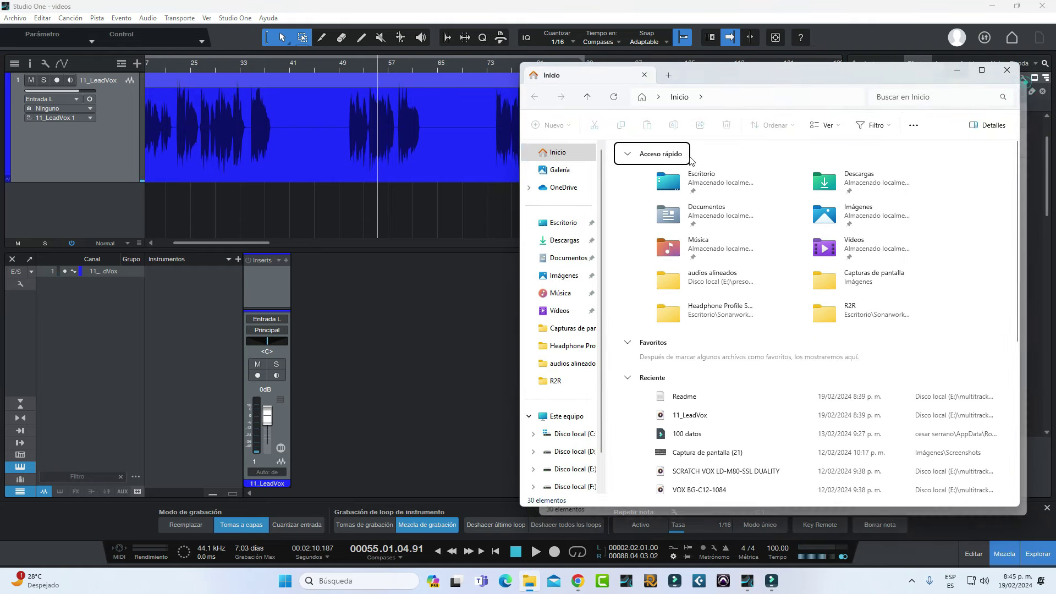
left_click(566, 415)
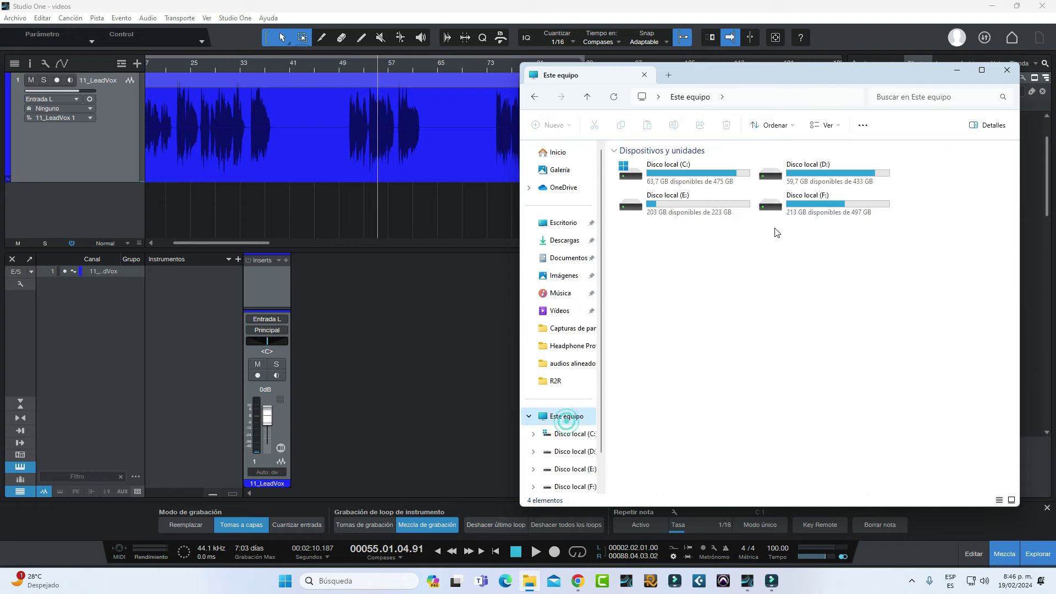
double_click(711, 207)
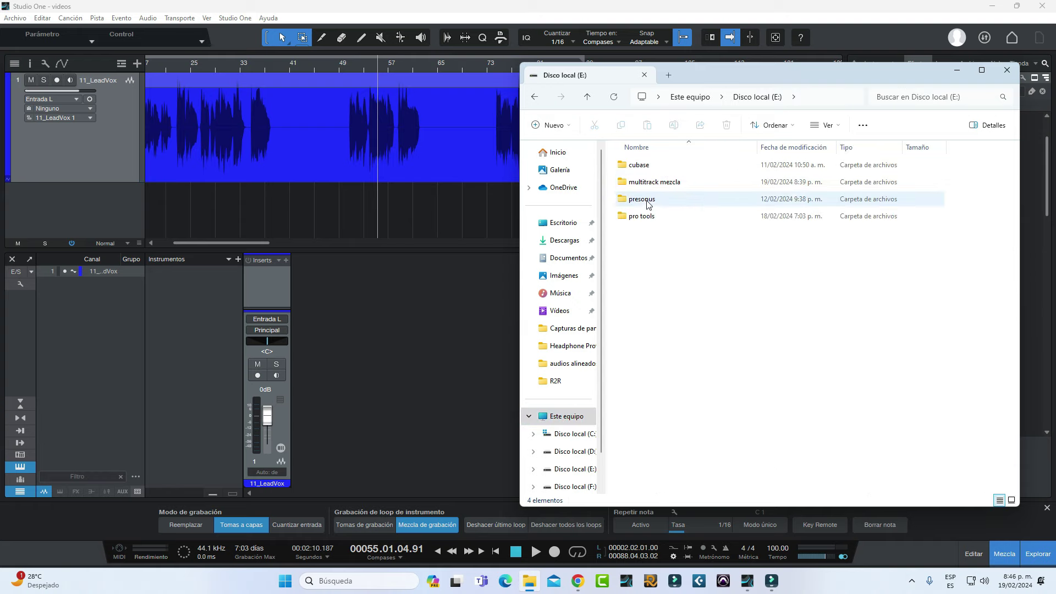
double_click(646, 182)
double_click(658, 183)
double_click(648, 168)
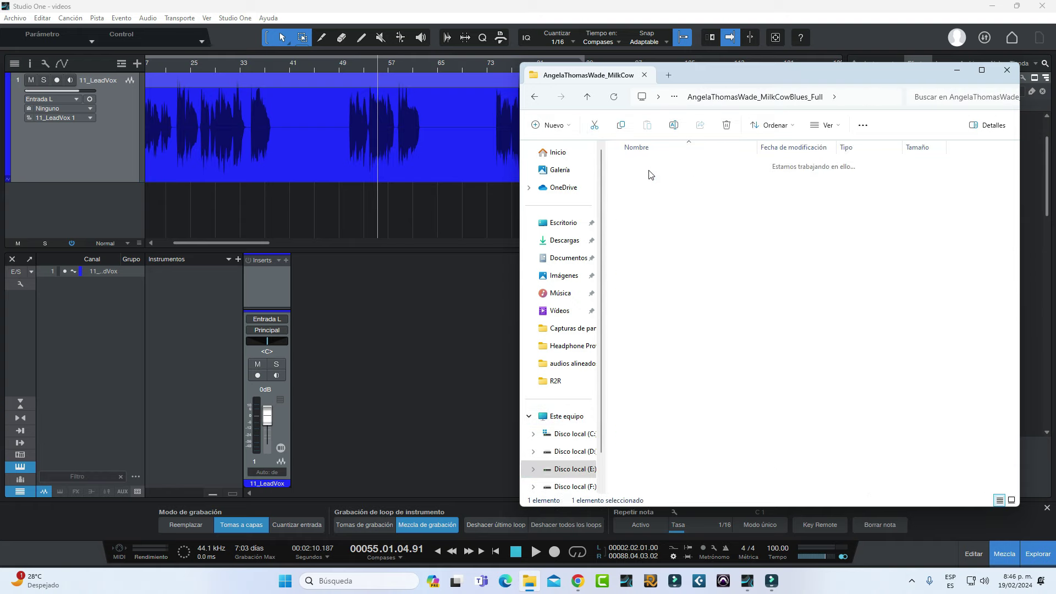
double_click(638, 354)
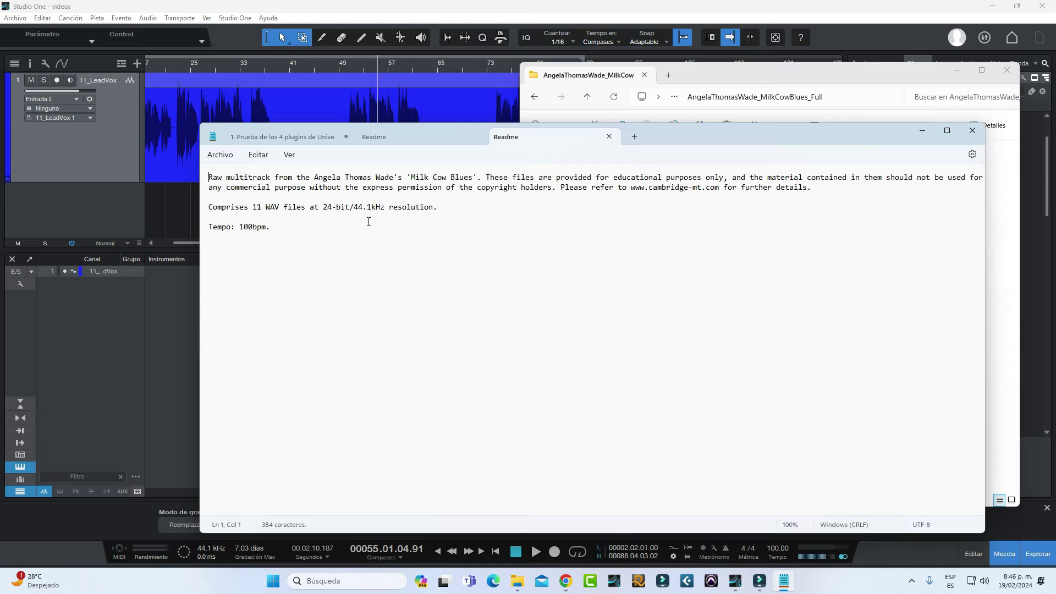
left_click(971, 131)
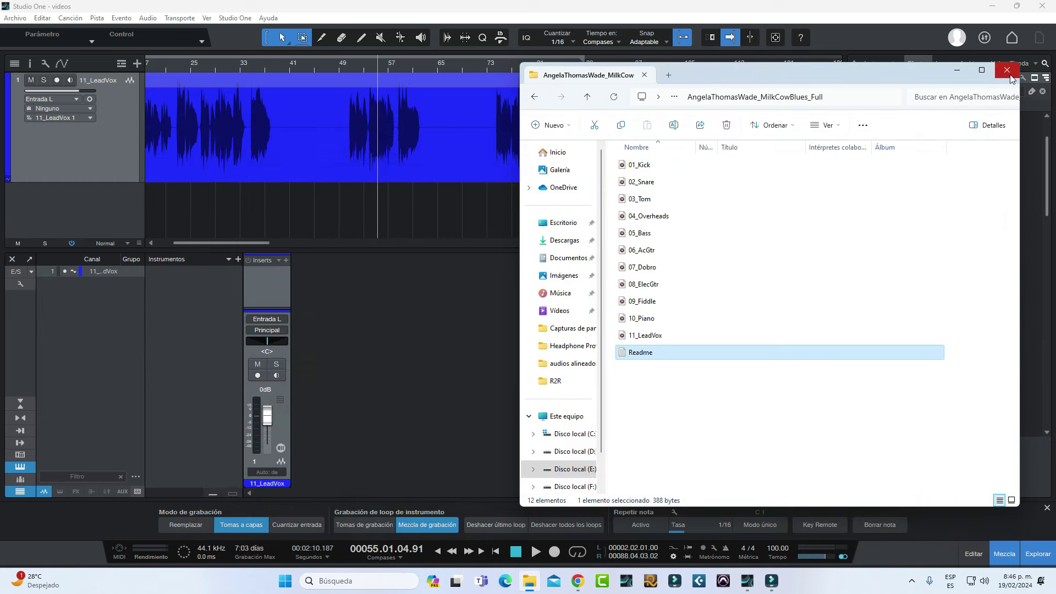
left_click(1008, 71)
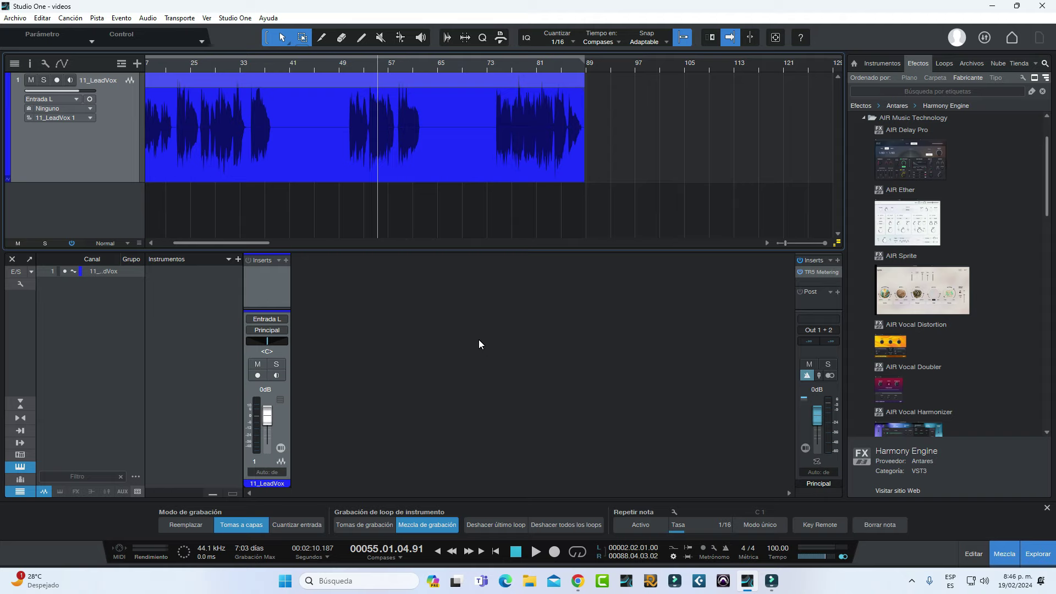
- Listen to the lead vocal again from bar 51 for a few bars and stop playback
left_click(349, 71)
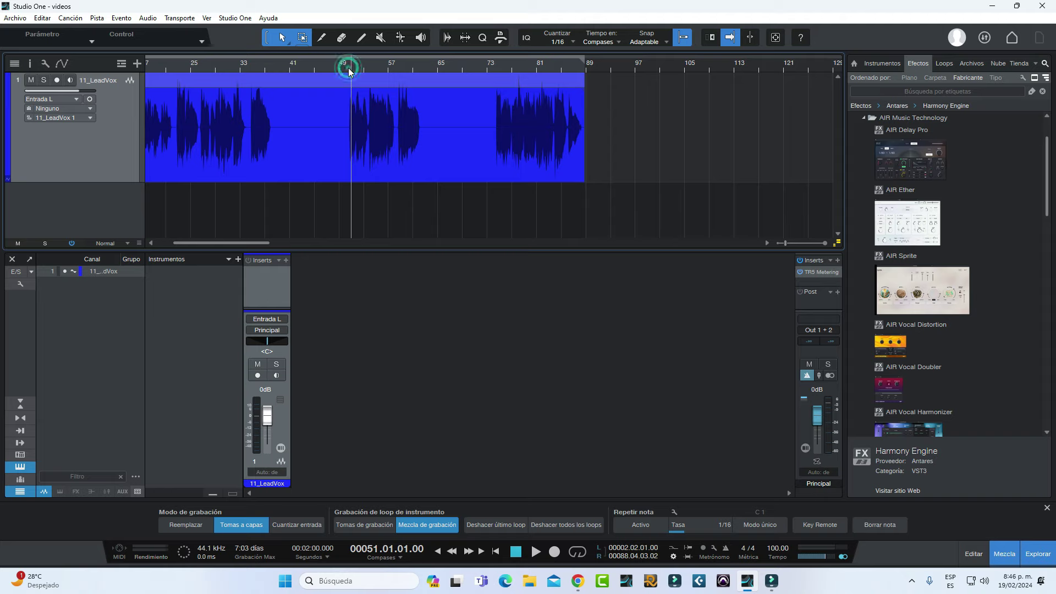
key("space")
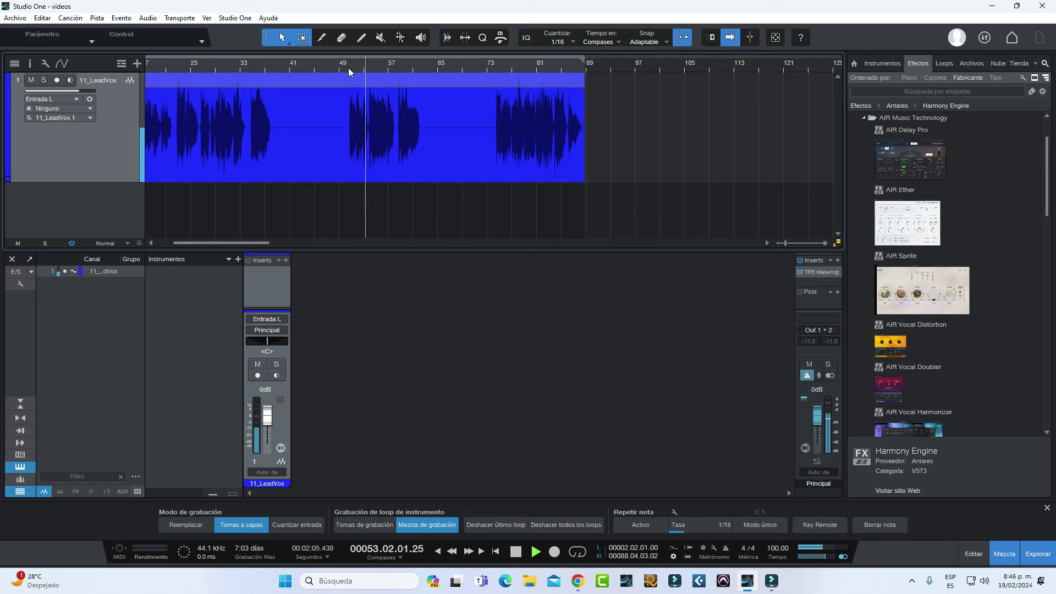
key("space")
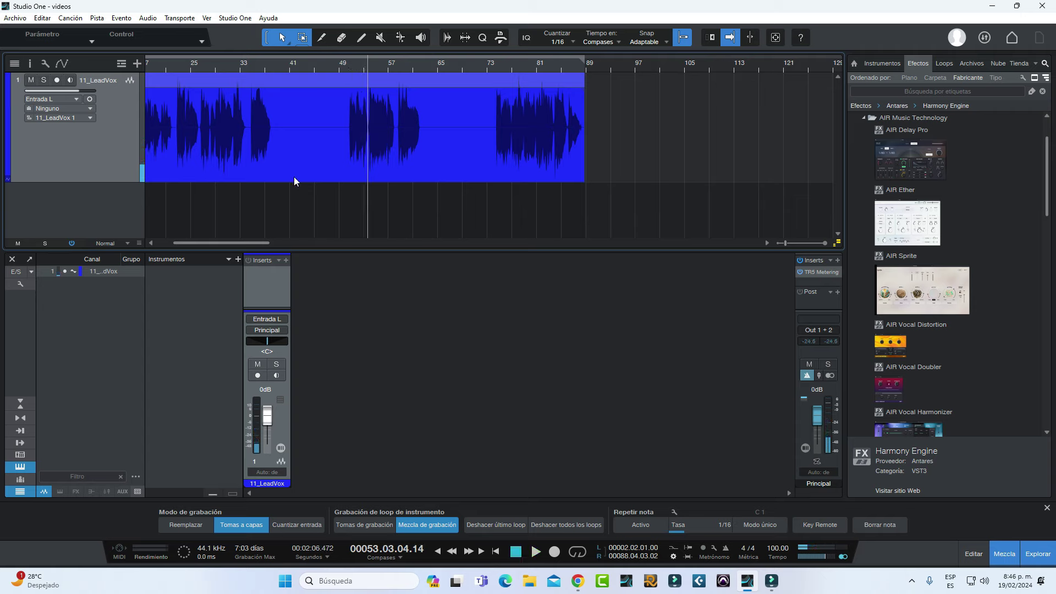
right_click(78, 164)
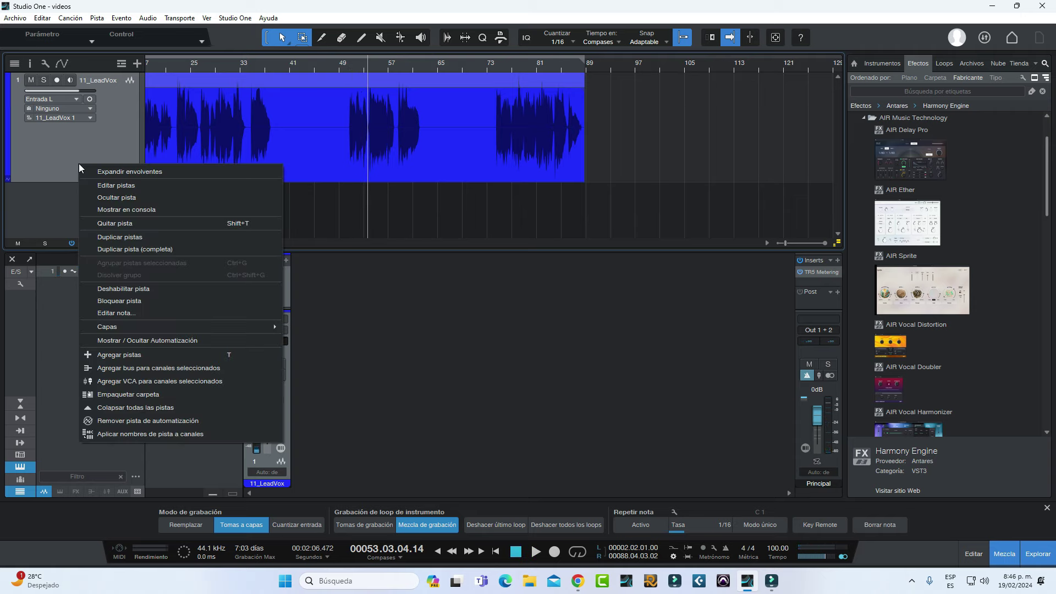
left_click(139, 240)
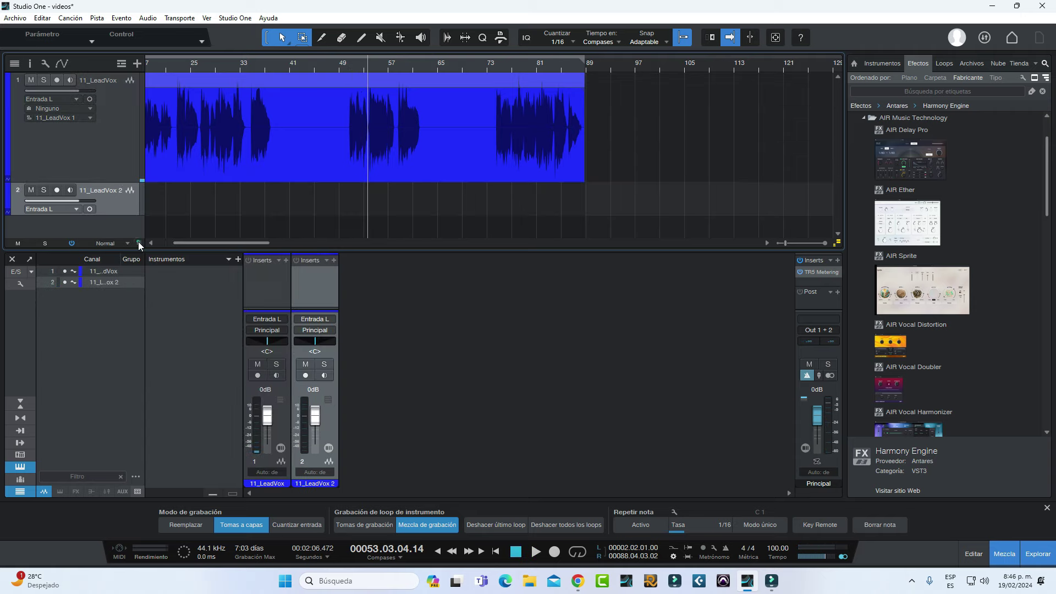
right_click(122, 200)
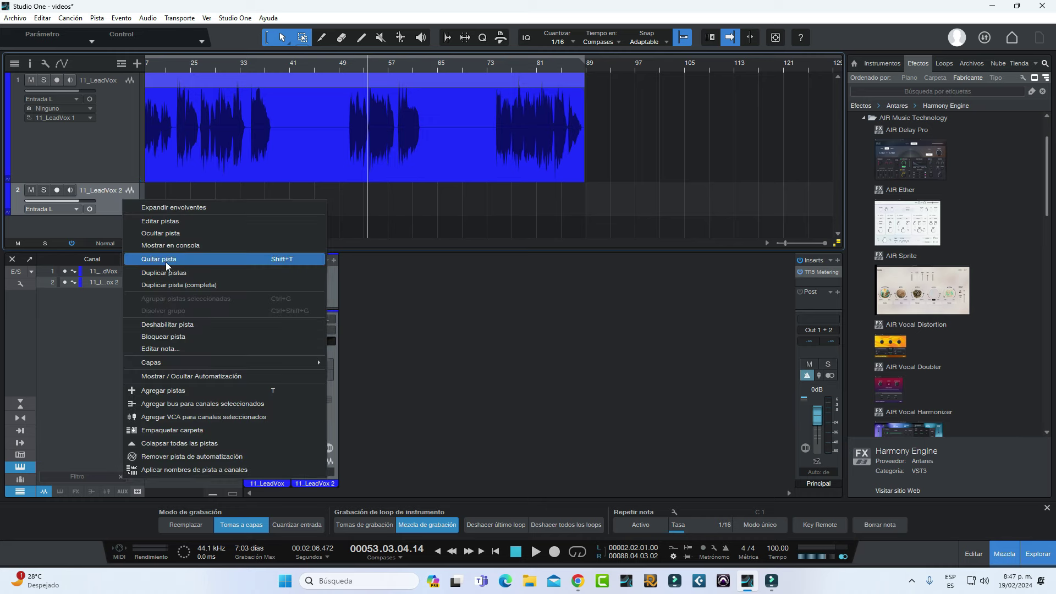
left_click(166, 261)
- Duplicate the 11_LeadVox track complete with its audio, and set the track height to Media
right_click(111, 144)
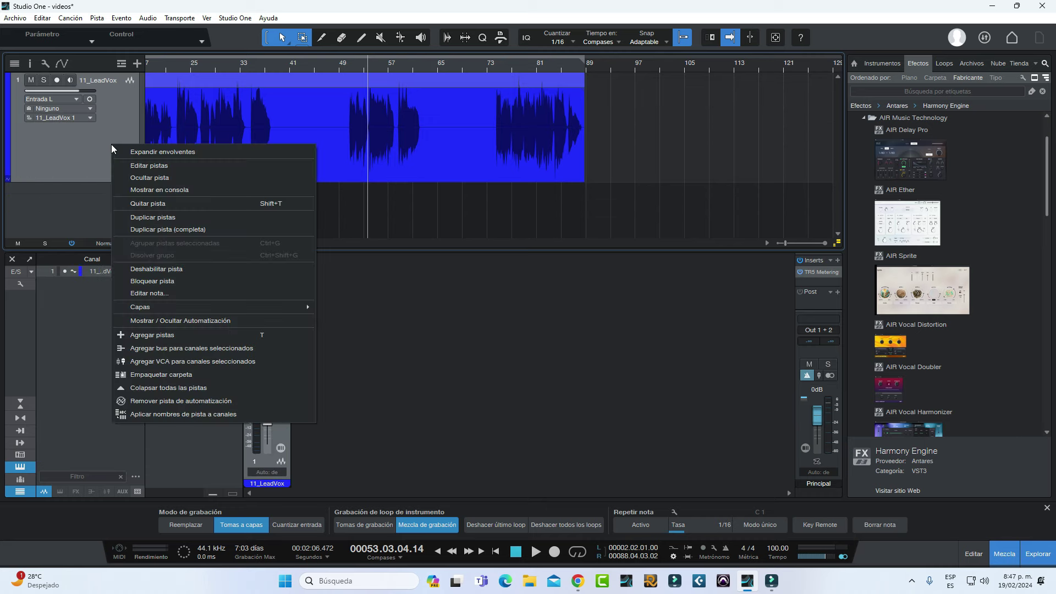
left_click(192, 229)
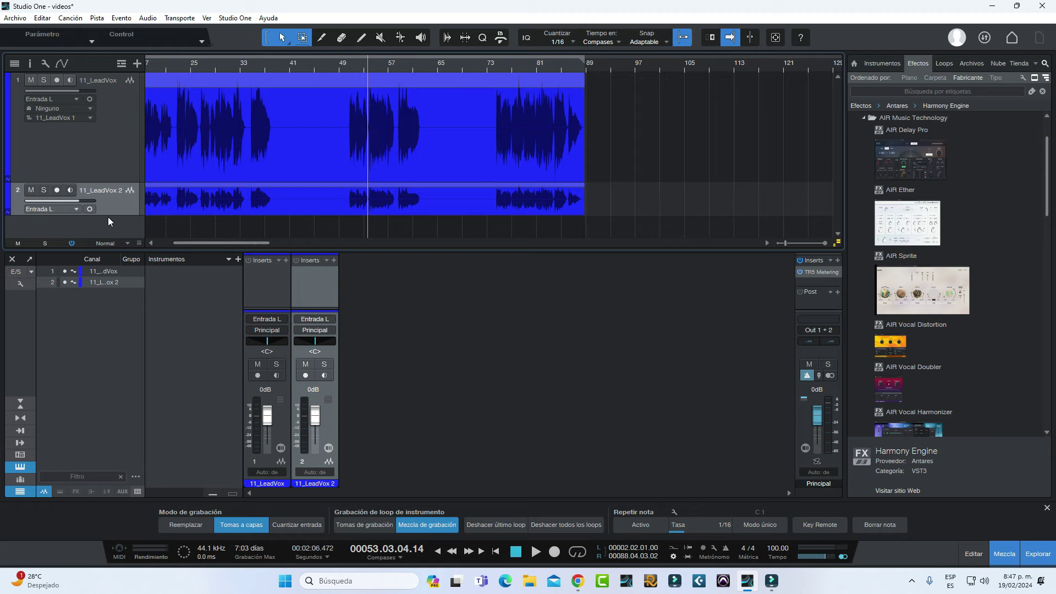
left_click_drag(110, 214, 108, 242)
left_click(139, 243)
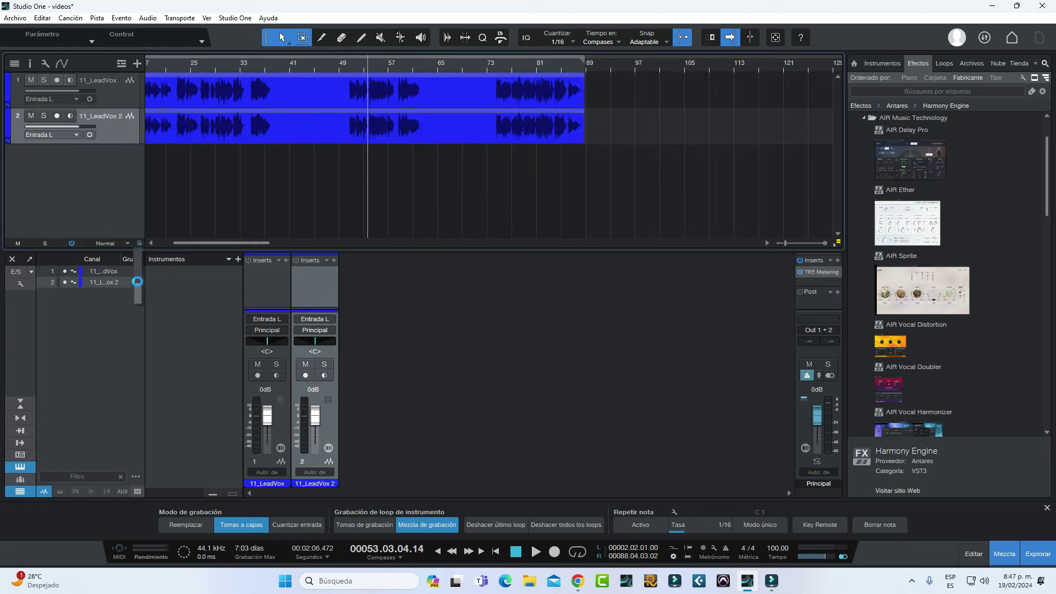
left_click(139, 243)
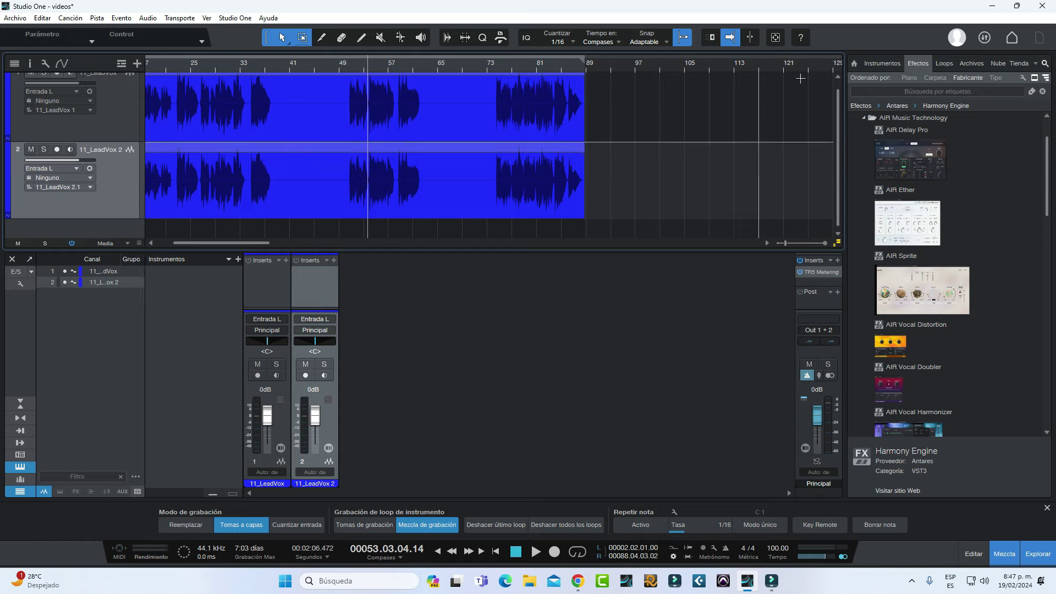
- Play both vocal tracks from around bar 51, muting and unmuting the duplicate to compare the sound
left_click(350, 65)
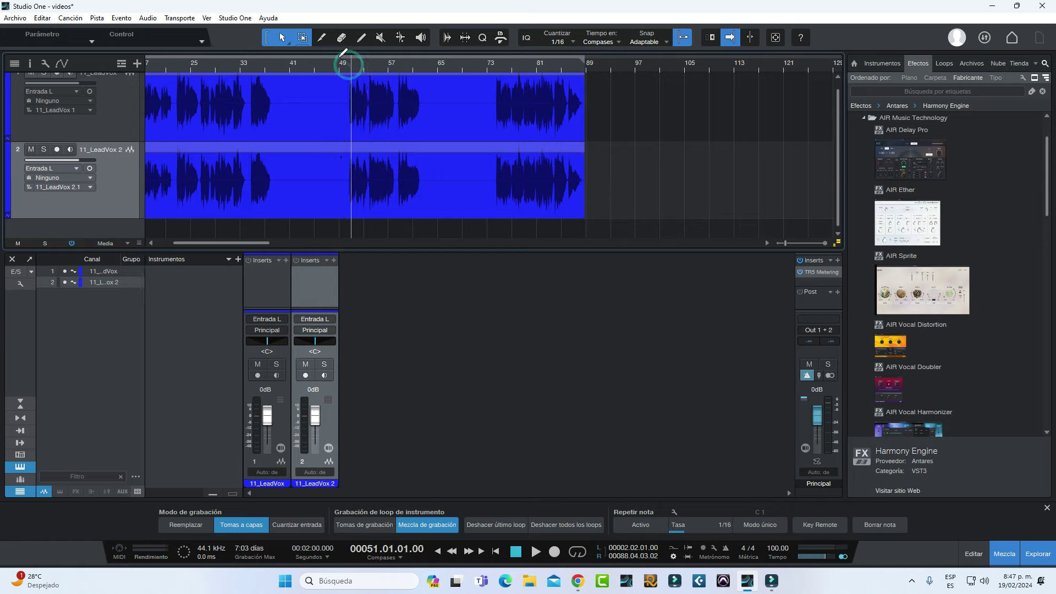
left_click(341, 66)
key("space")
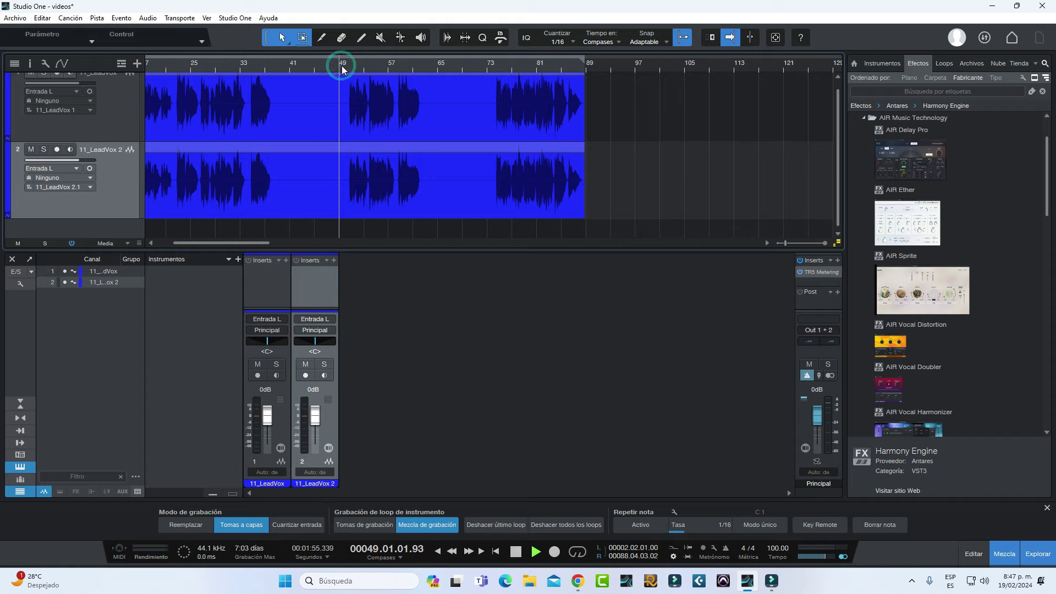
left_click(348, 66)
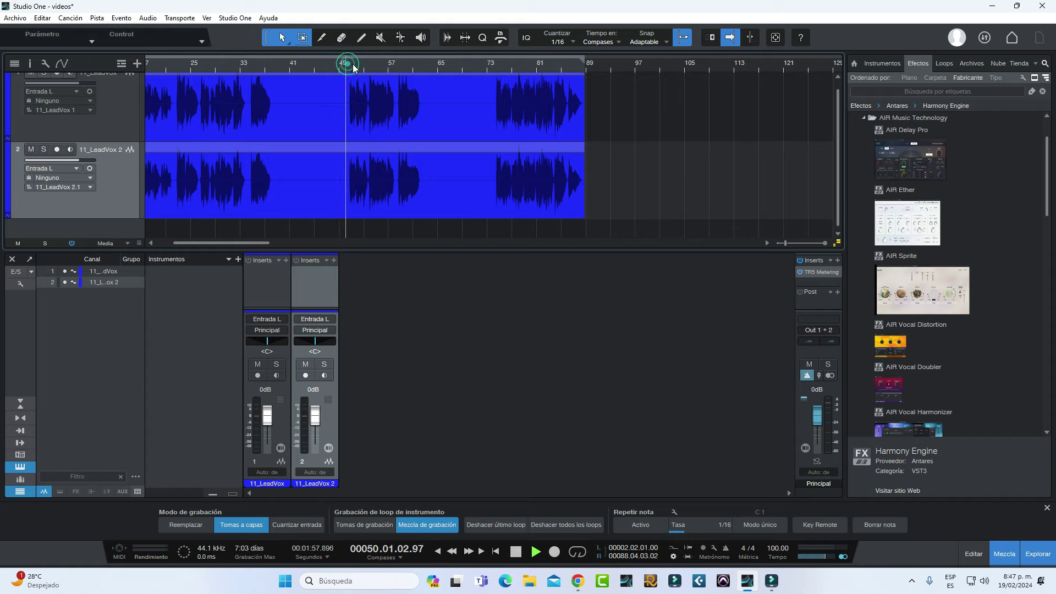
left_click(356, 66)
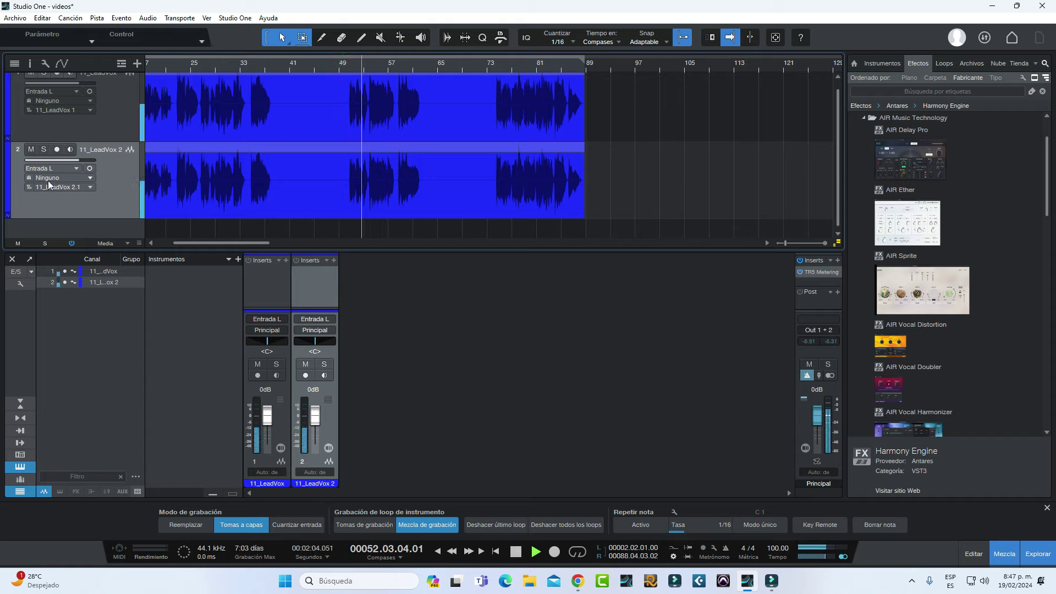
left_click(31, 151)
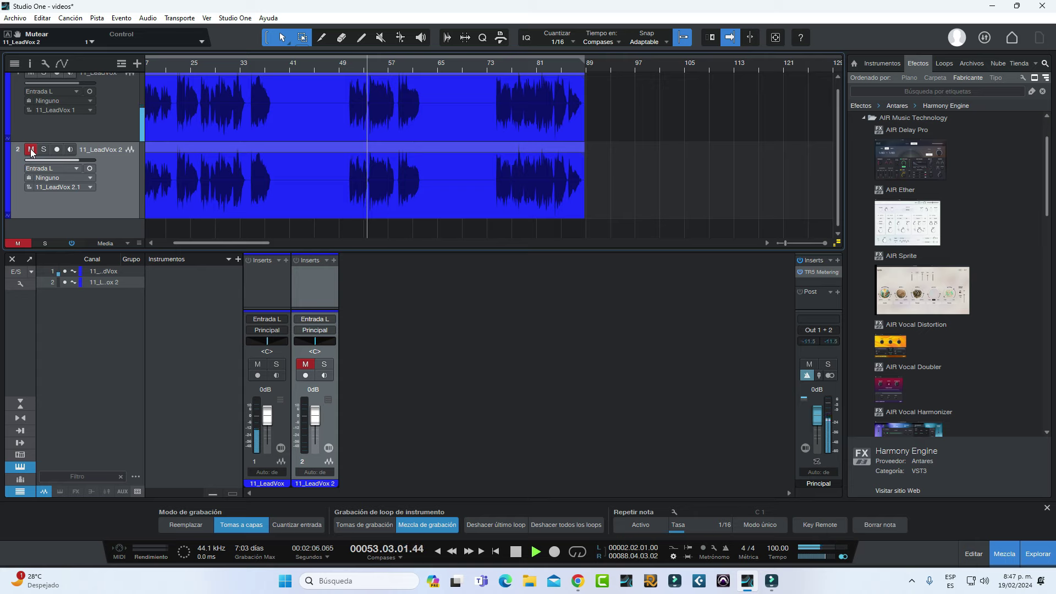
left_click(32, 150)
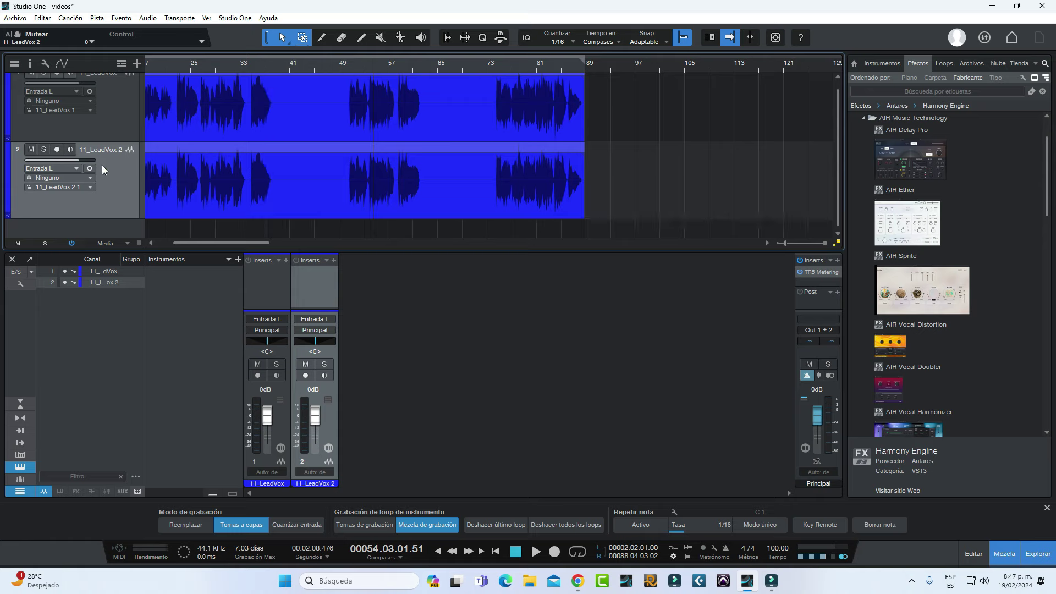
- Set the duplicate vocal's volume to +1.0 dB, and pan the original fully left and the duplicate fully right
left_click_drag(79, 161, 54, 163)
left_click(313, 389)
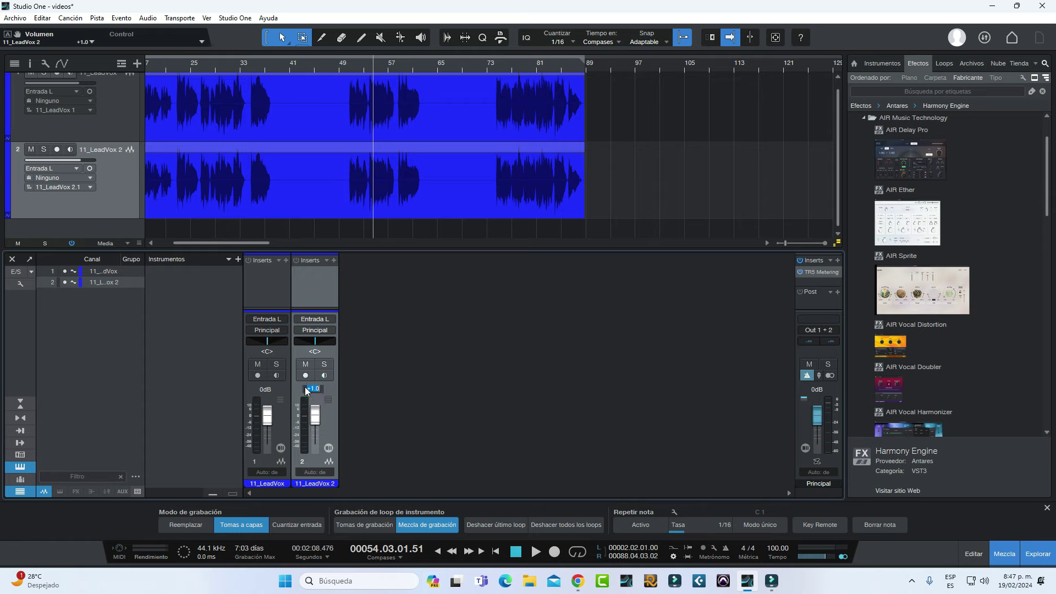
left_click_drag(267, 341, 247, 342)
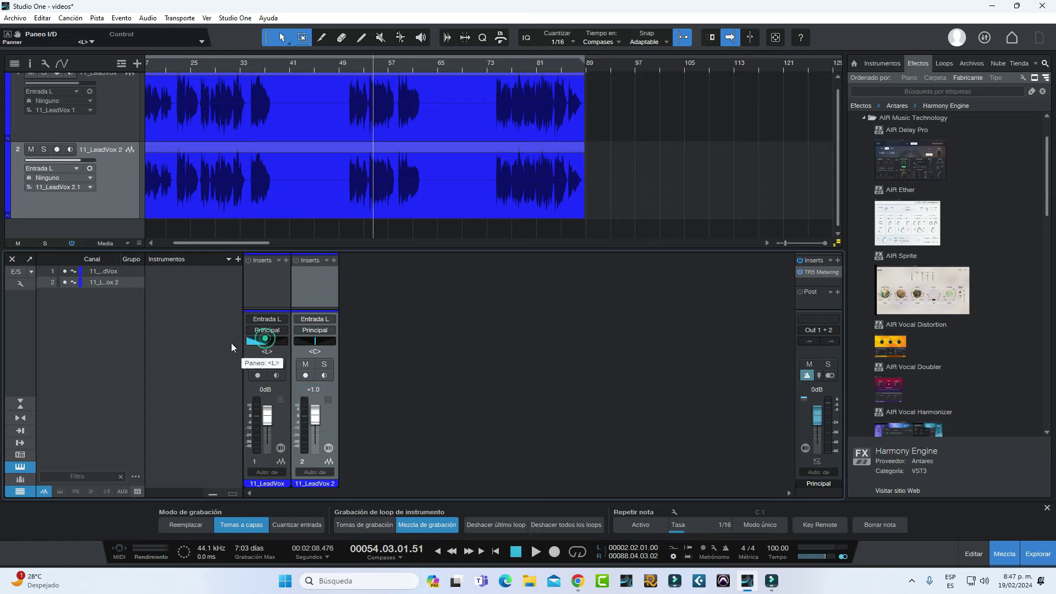
left_click_drag(316, 342, 361, 342)
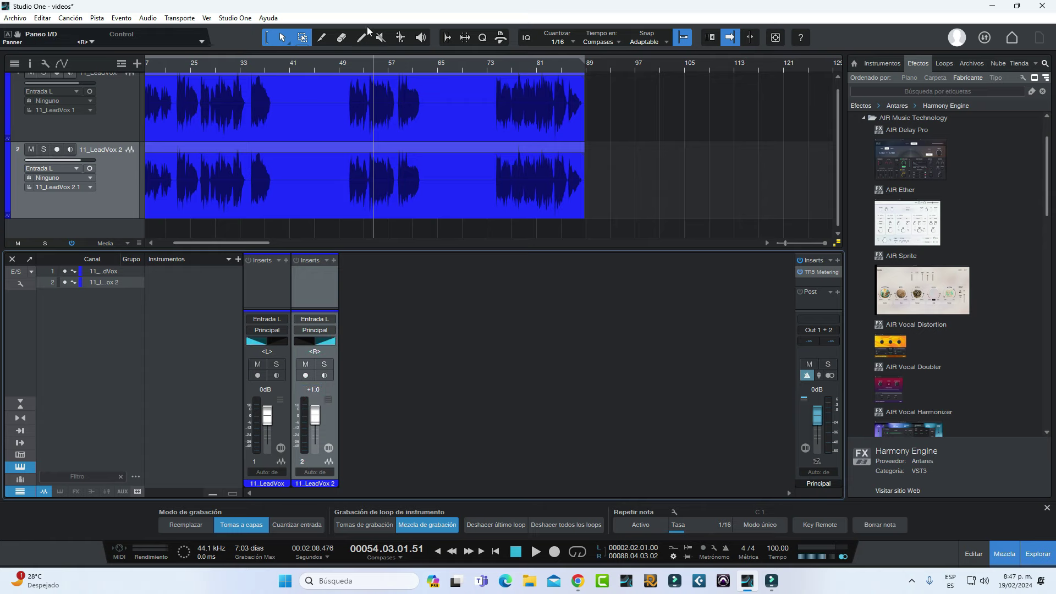
- Play the two oppositely panned vocal tracks from around bar 51 and stop playback
left_click(349, 71)
key("space")
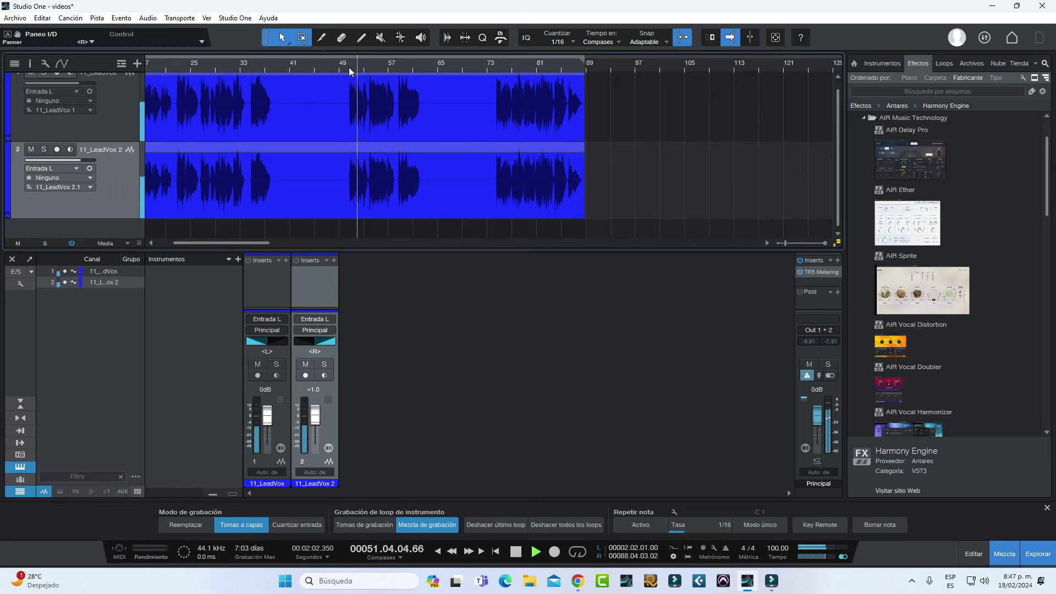
key("space")
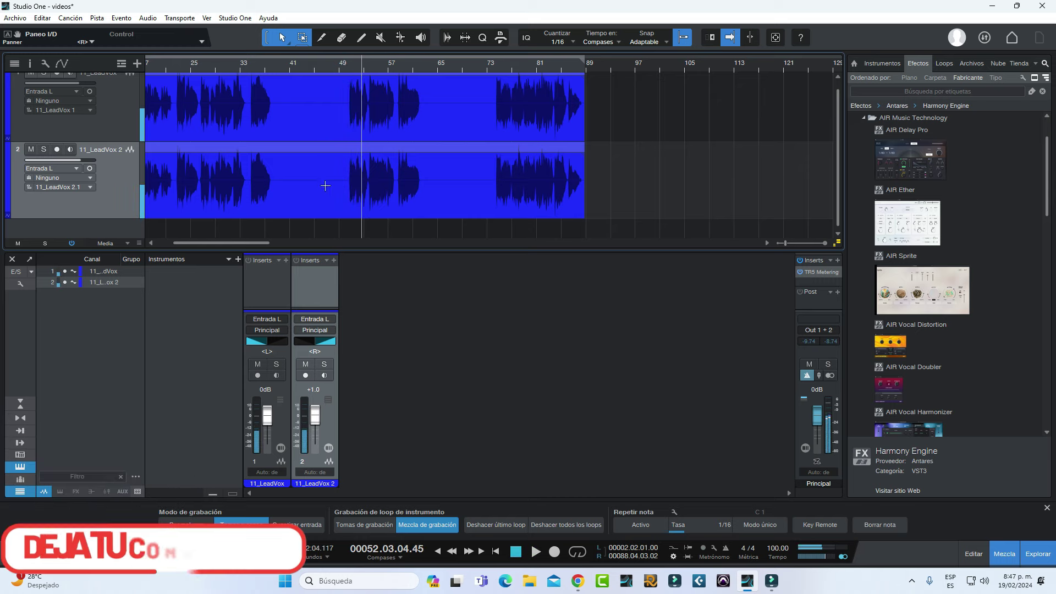
- Reset the pan of the 11_LeadVox 2 channel to center (C)
double_click(315, 351)
type("L")
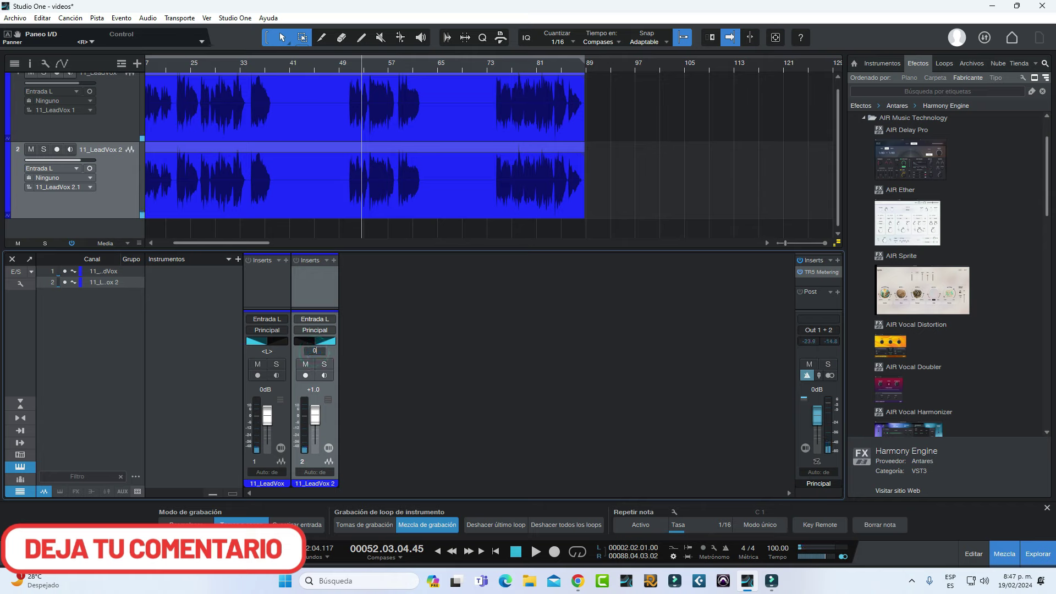
key("Return")
left_click_drag(294, 346, 316, 355)
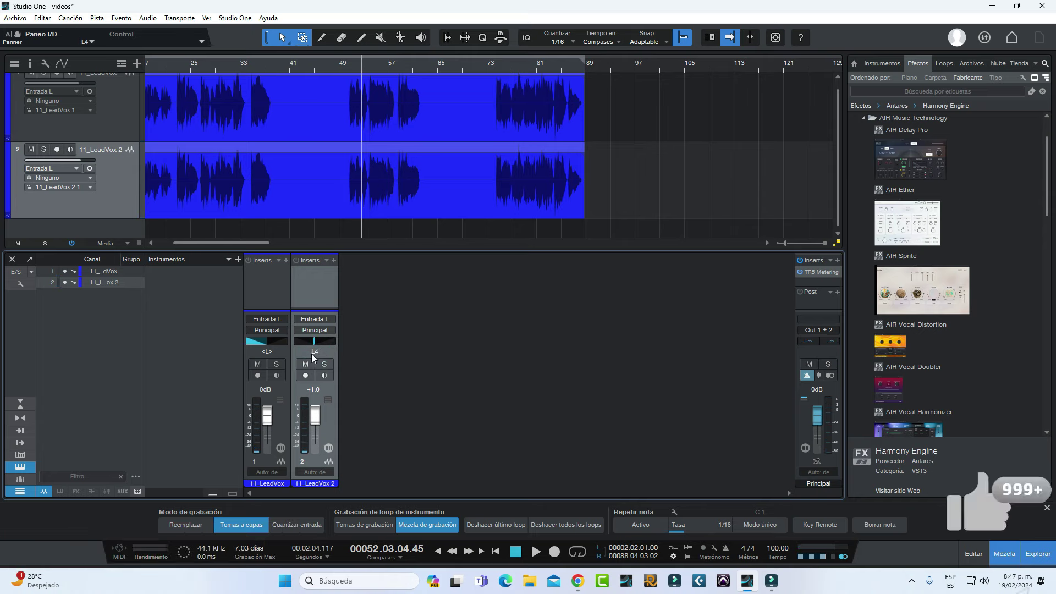
double_click(314, 351)
type("C")
key("Return")
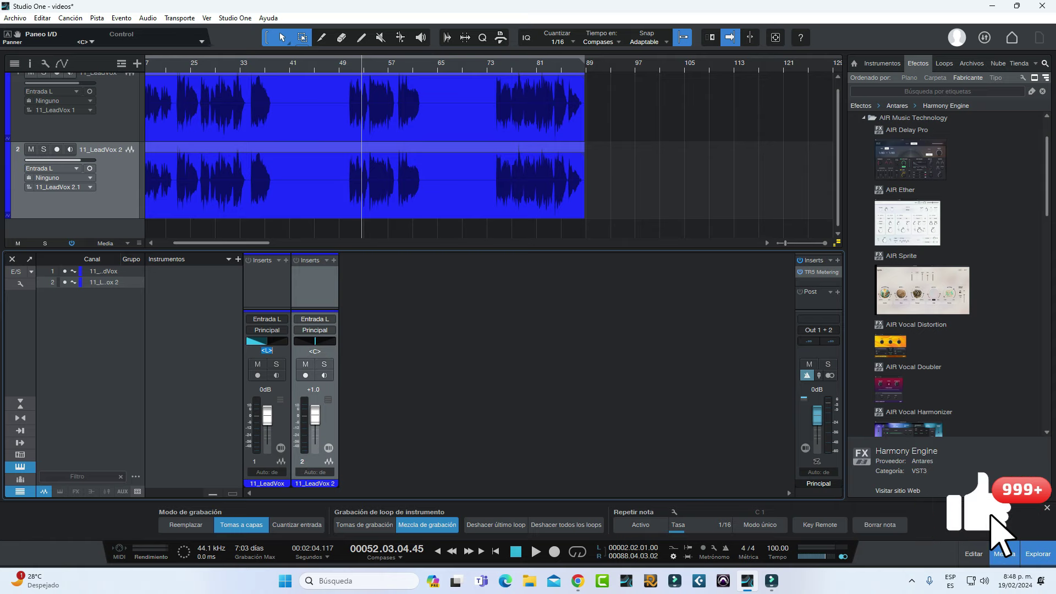
- Reset the pan of the original 11_LeadVox channel to center and insert AIR Vocal Harmonizer on the 11_LeadVox 2 channel
left_click_drag(263, 350, 270, 354)
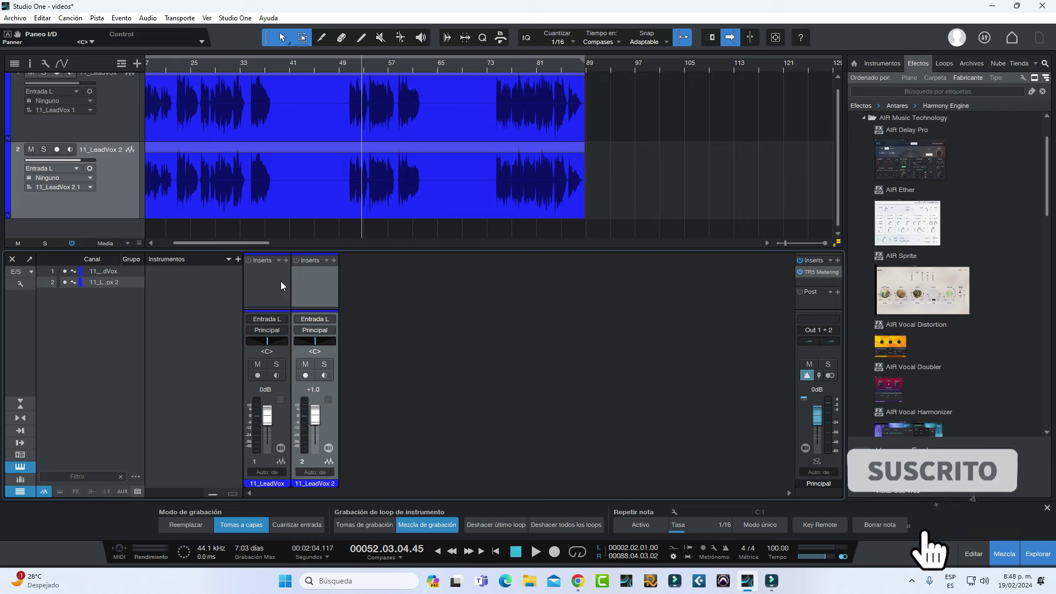
scroll(966, 191, "down", 2)
scroll(968, 186, "down", 3)
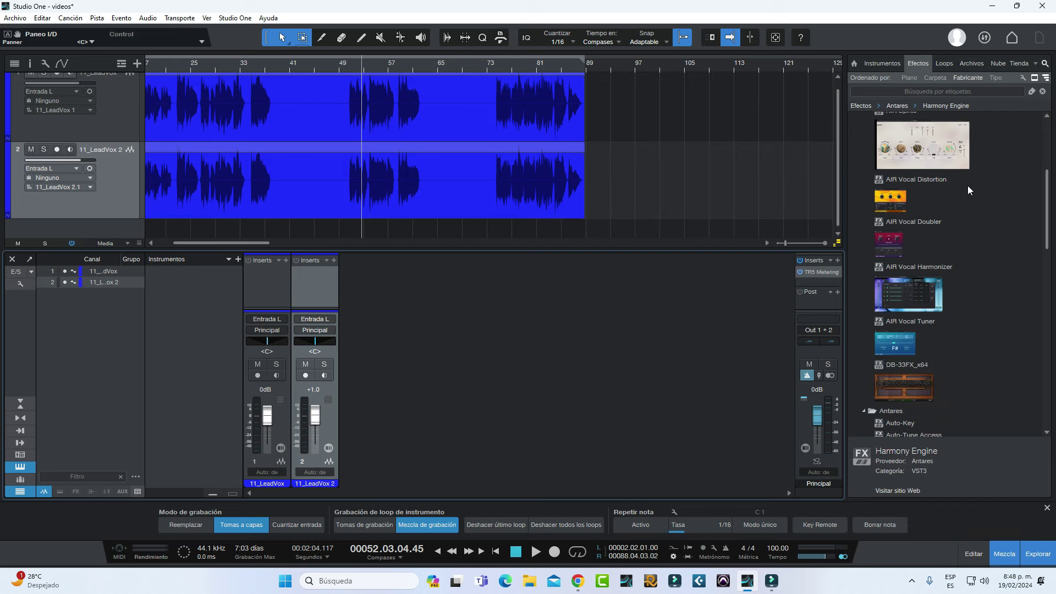
scroll(952, 200, "up", 5)
scroll(1035, 199, "up", 2)
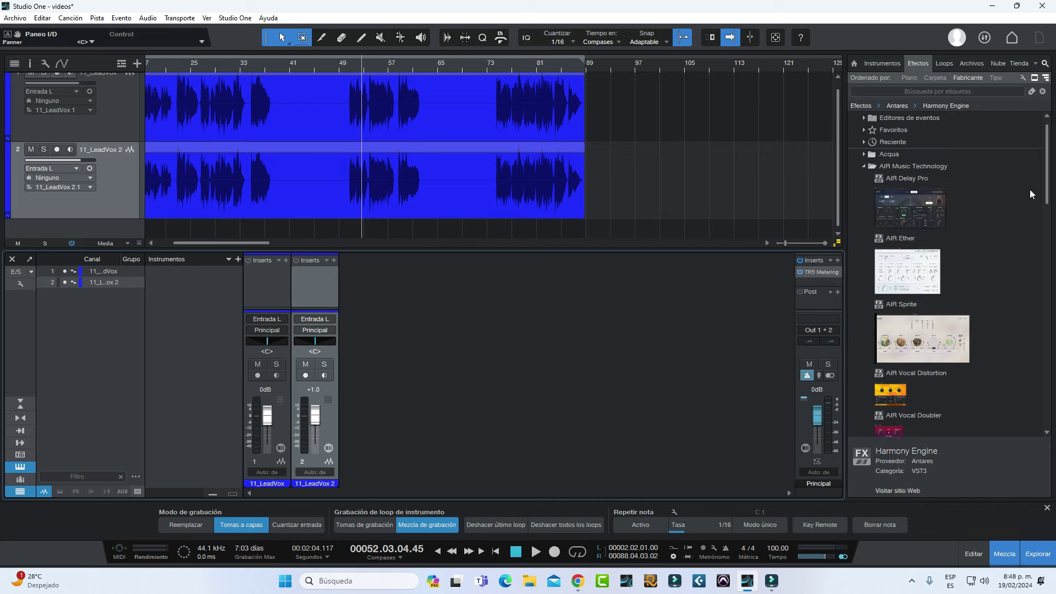
scroll(901, 304, "down", 5)
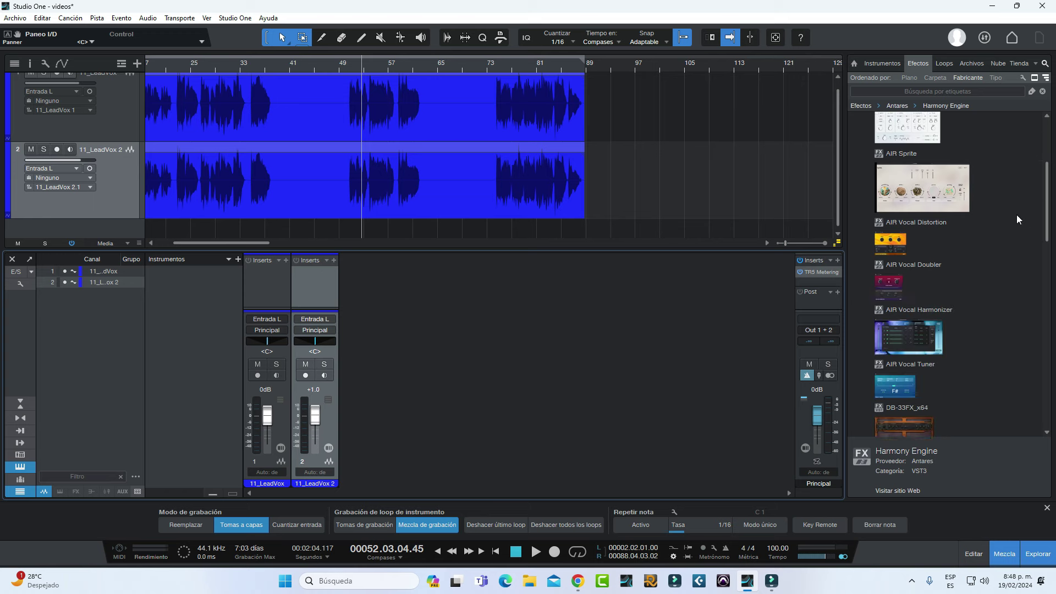
left_click_drag(896, 299, 302, 290)
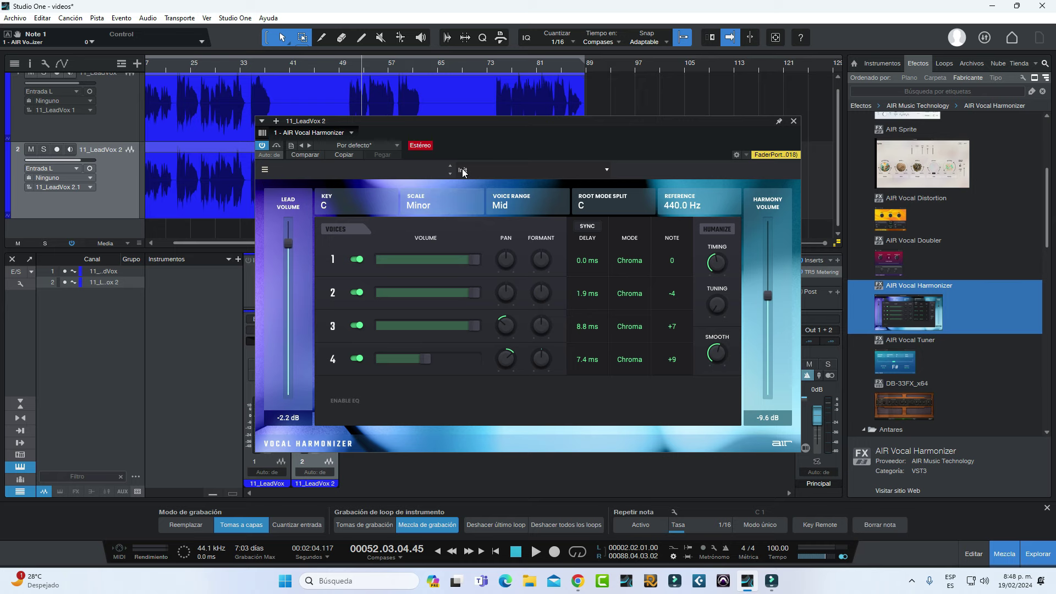
left_click_drag(460, 133, 626, 110)
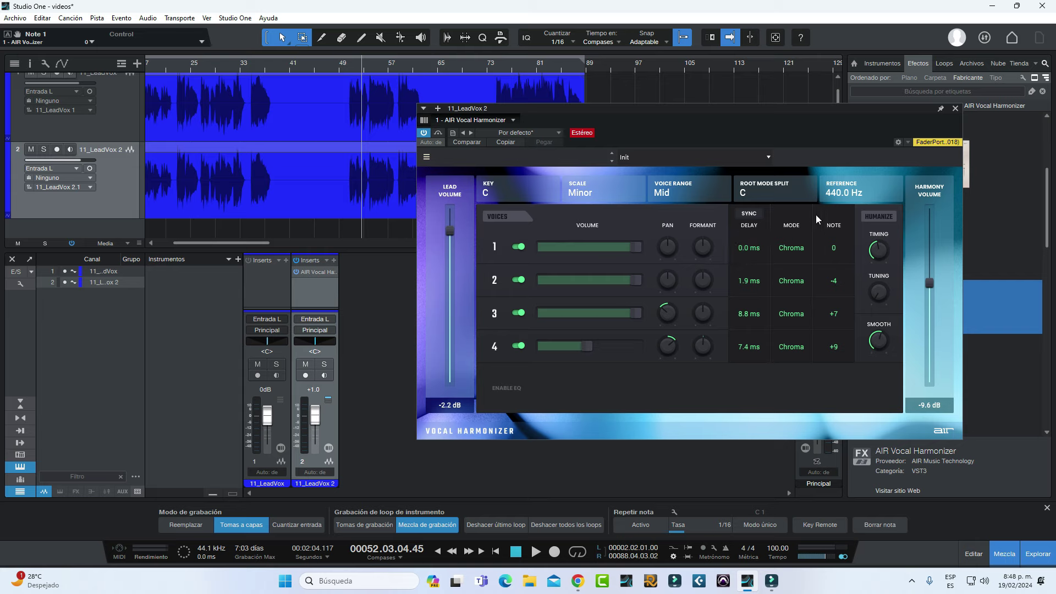
- Examine the key, root mode split, scale and reference settings of the Vocal Harmonizer
left_click(498, 192)
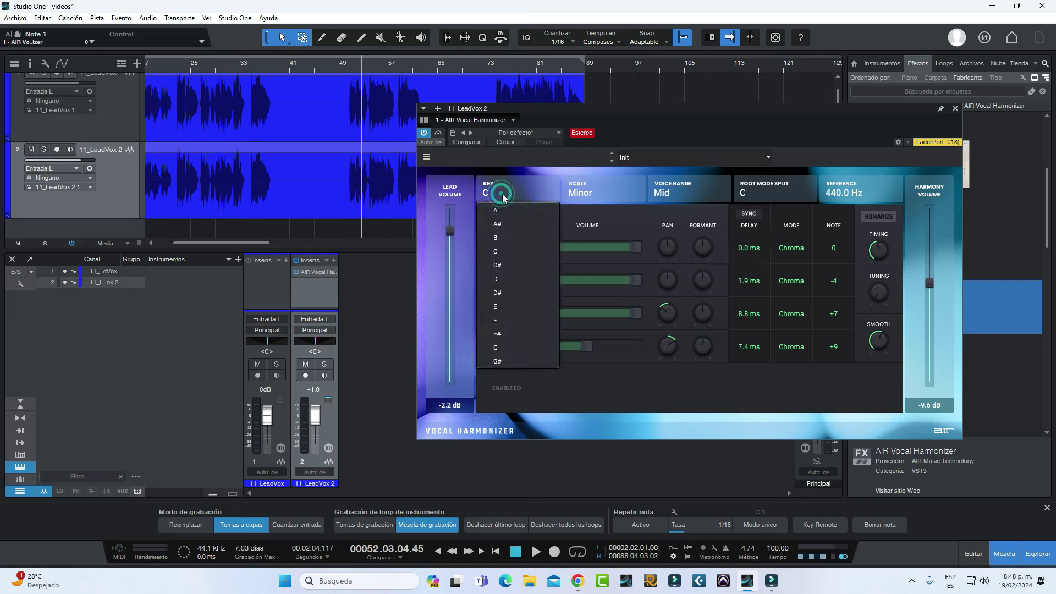
left_click(787, 193)
left_click(786, 192)
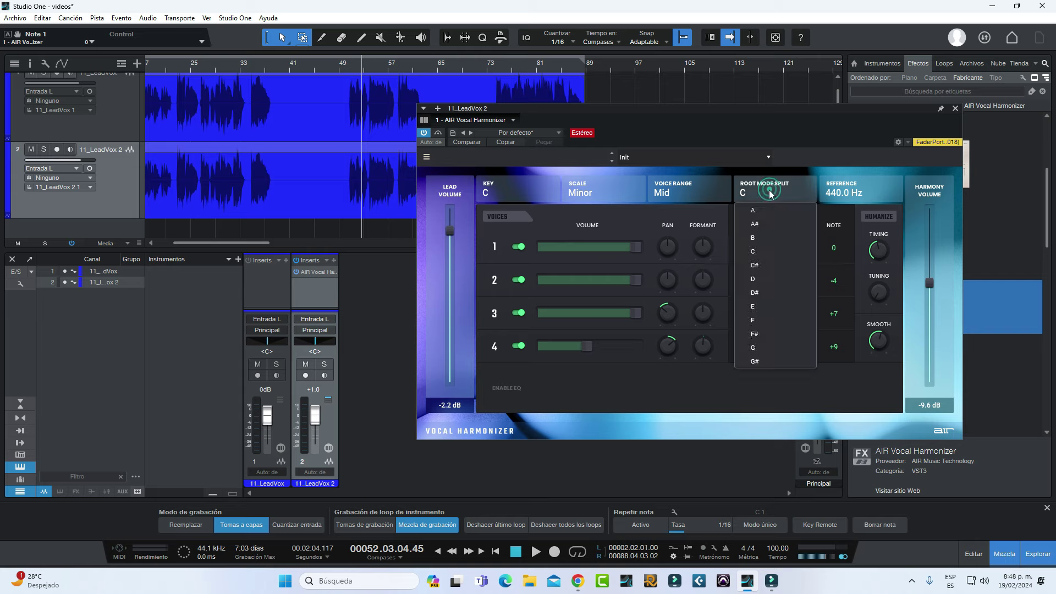
left_click(617, 199)
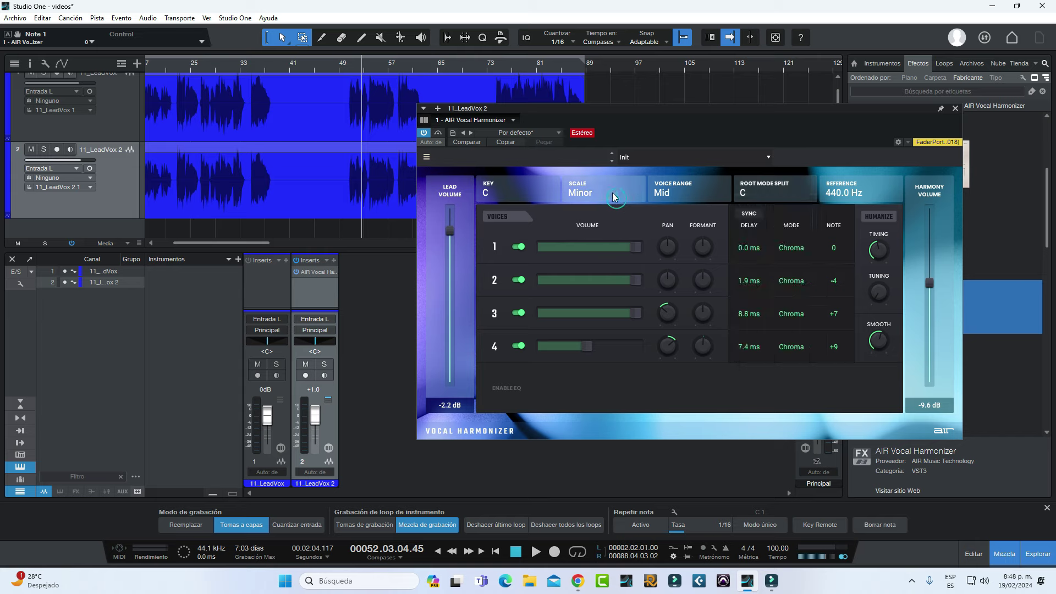
left_click(616, 198)
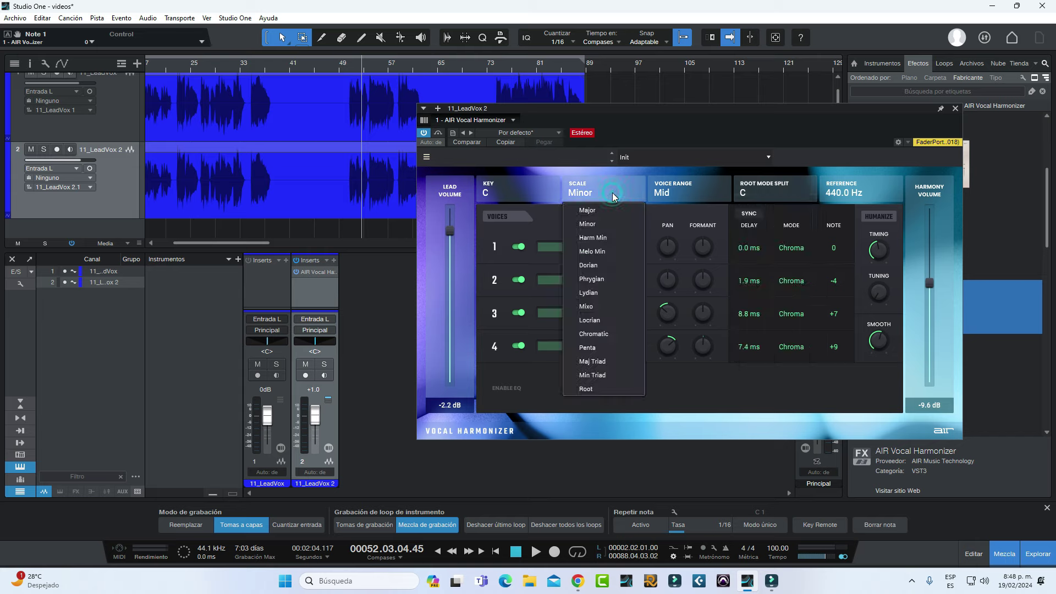
left_click(853, 194)
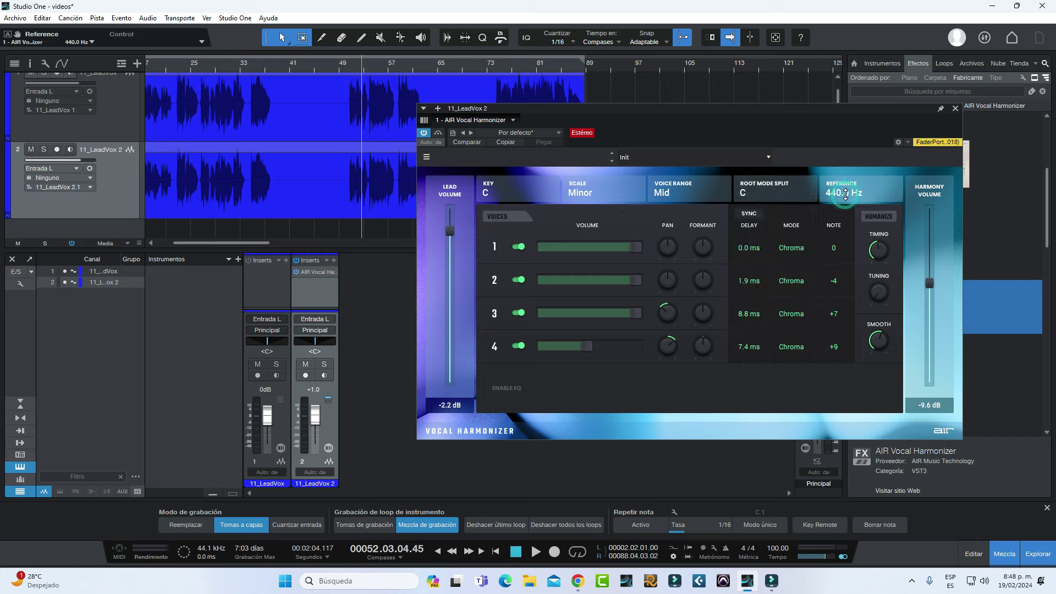
- Solo the duplicate vocal track, play it from around bar 52, and set its volume to -5.0 dB
left_click(106, 195)
left_click(289, 195)
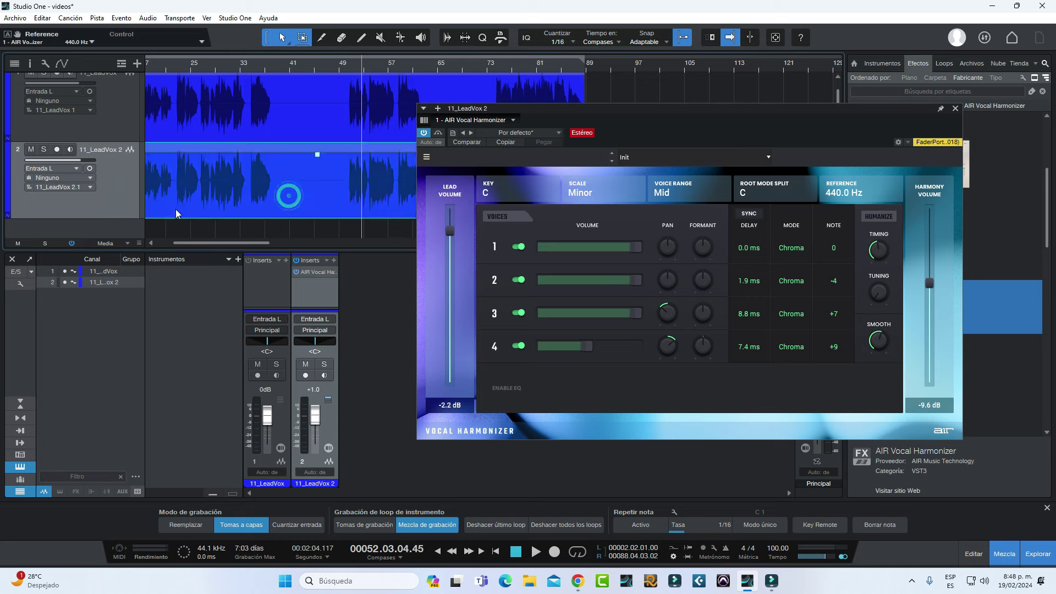
left_click_drag(315, 417, 319, 428)
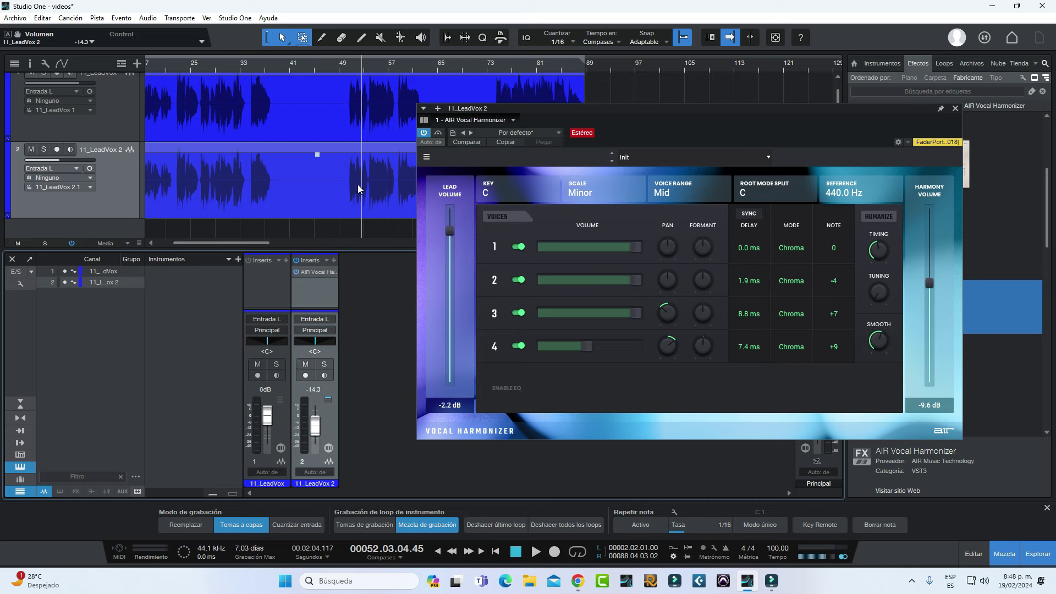
left_click(44, 149)
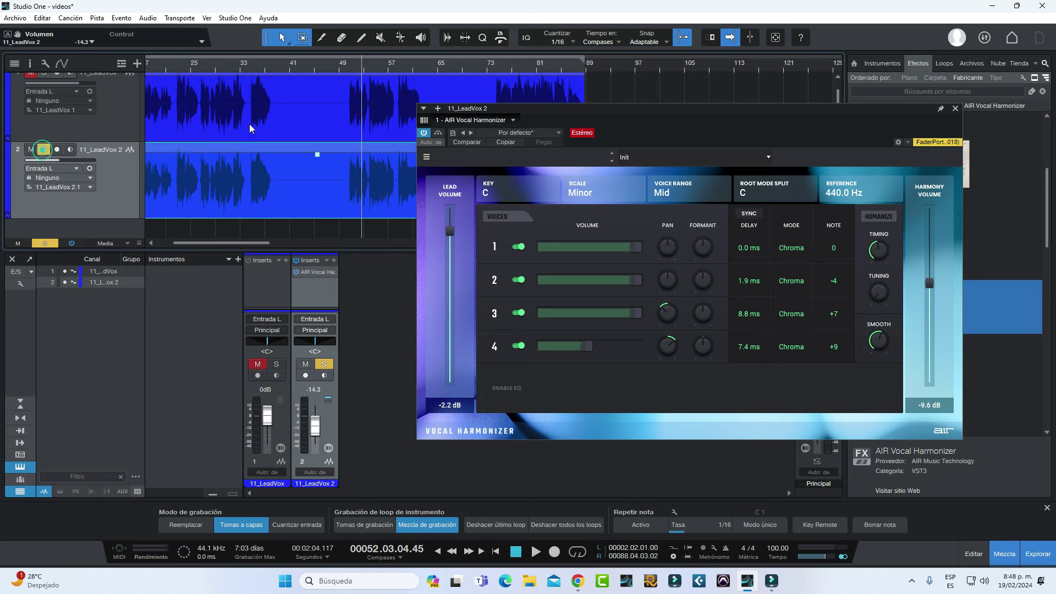
key("space")
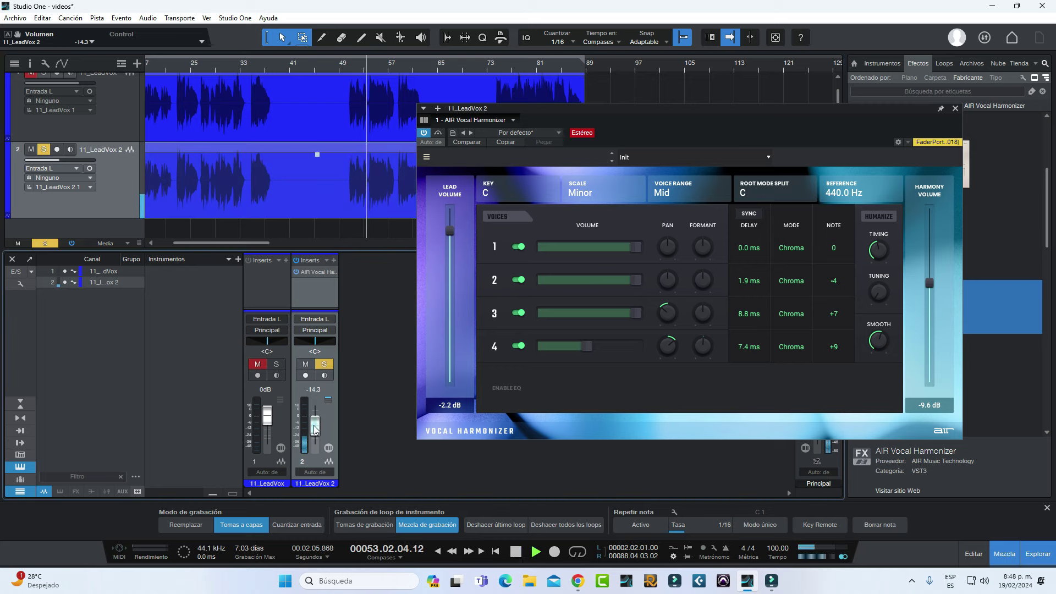
left_click_drag(318, 430, 319, 423)
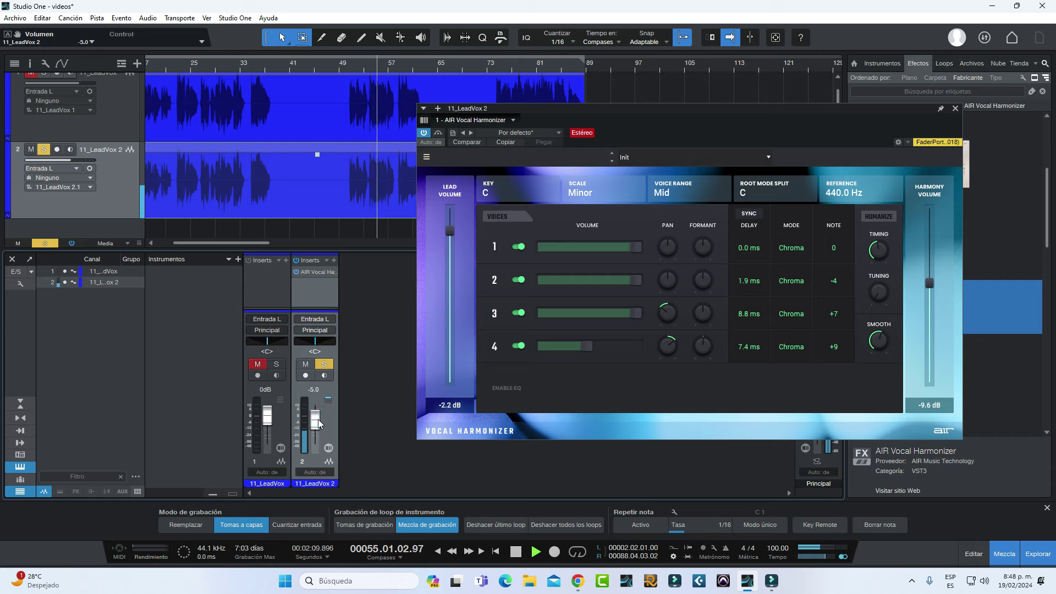
key("space")
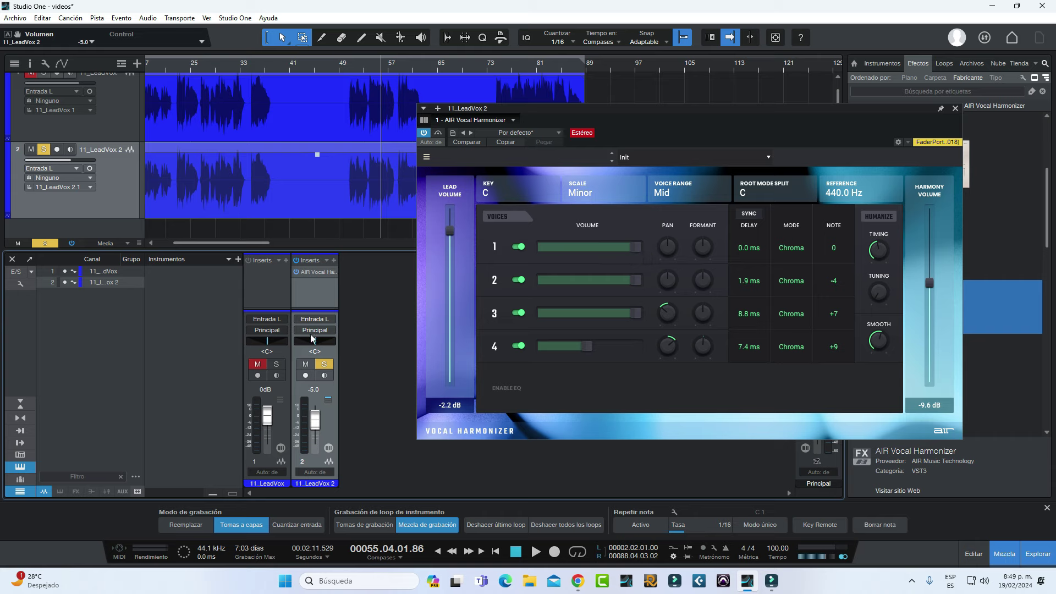
key("space")
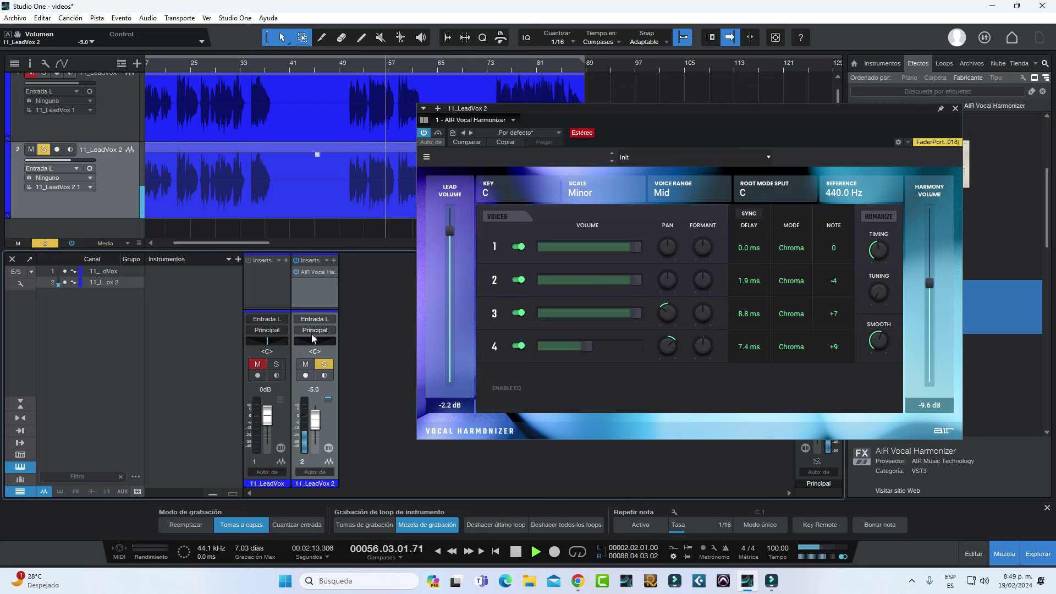
key("space")
- Solo the original lead vocal instead of the harmonized duplicate and play it from around bar 57
left_click(44, 150)
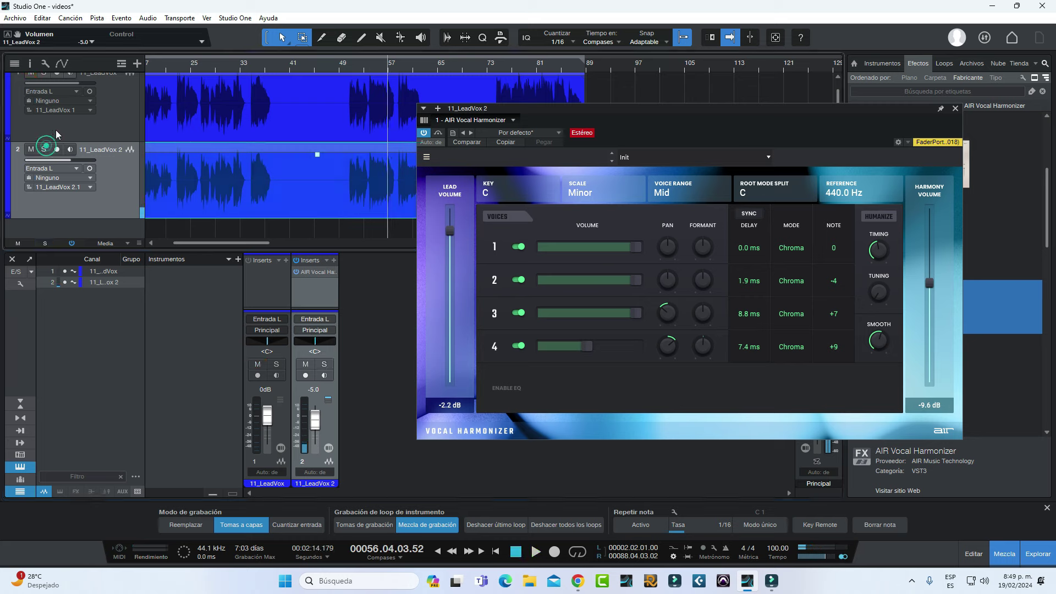
scroll(58, 110, "up", 1)
left_click(45, 81)
key("space")
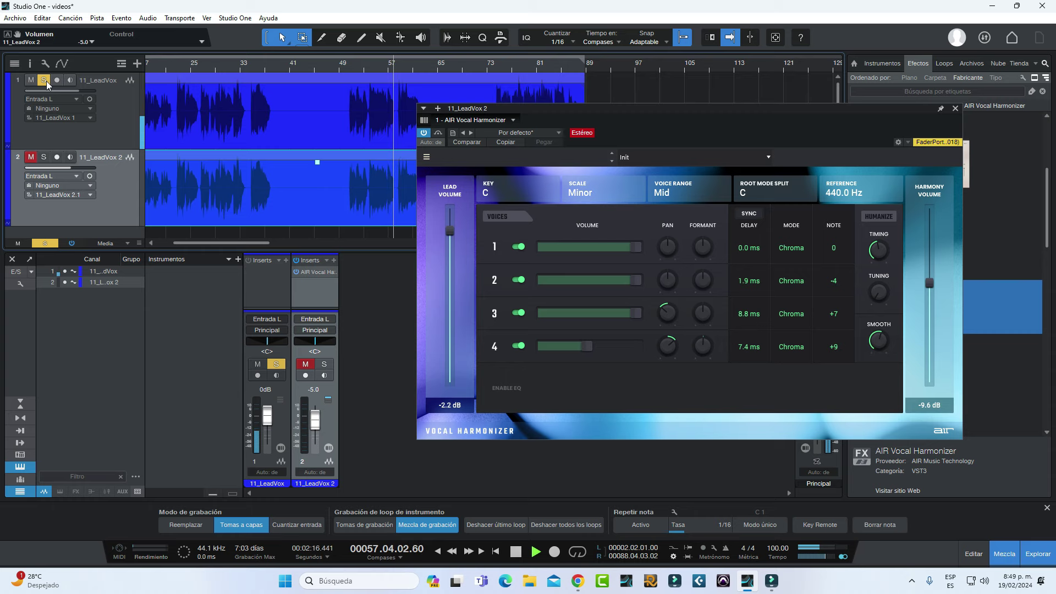
key("space")
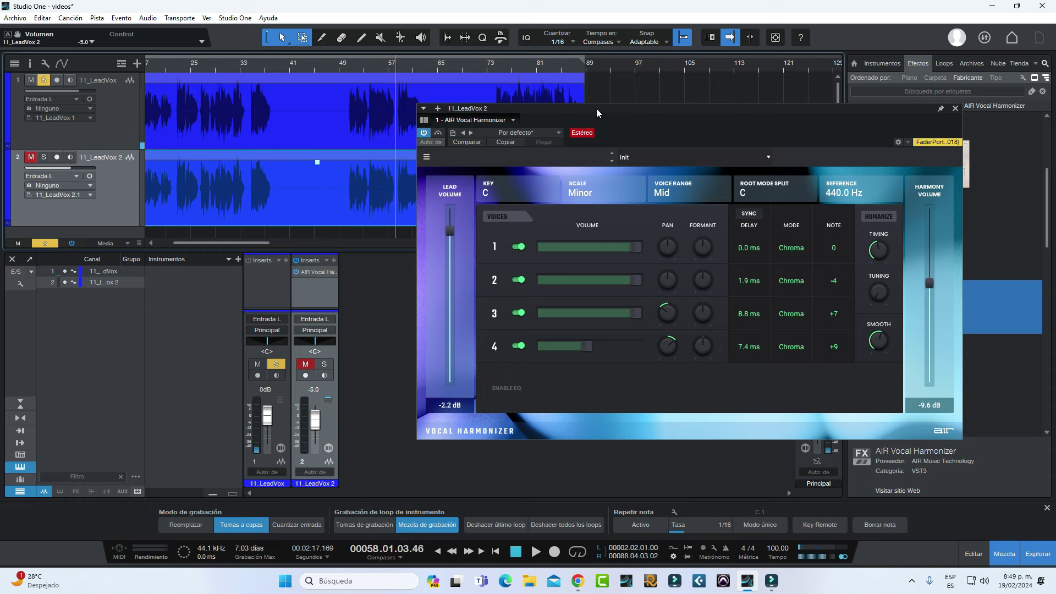
- Trim both ends of the duplicate vocal event to span bars 50 to 63 and set the loop range to it
left_click_drag(596, 108, 835, 103)
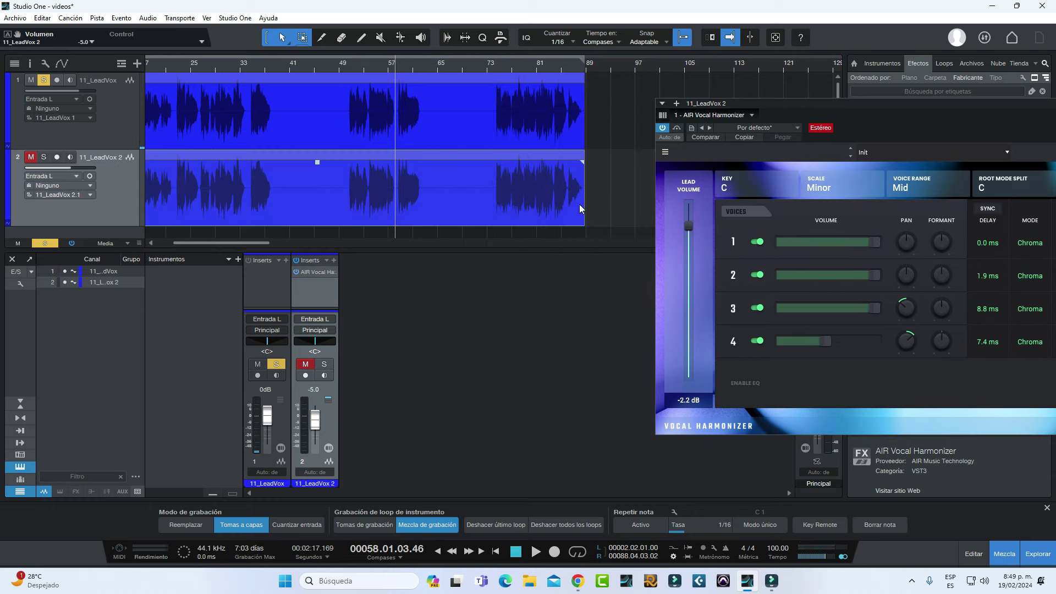
left_click_drag(580, 208, 424, 213)
key("p")
left_click_drag(209, 242, 196, 242)
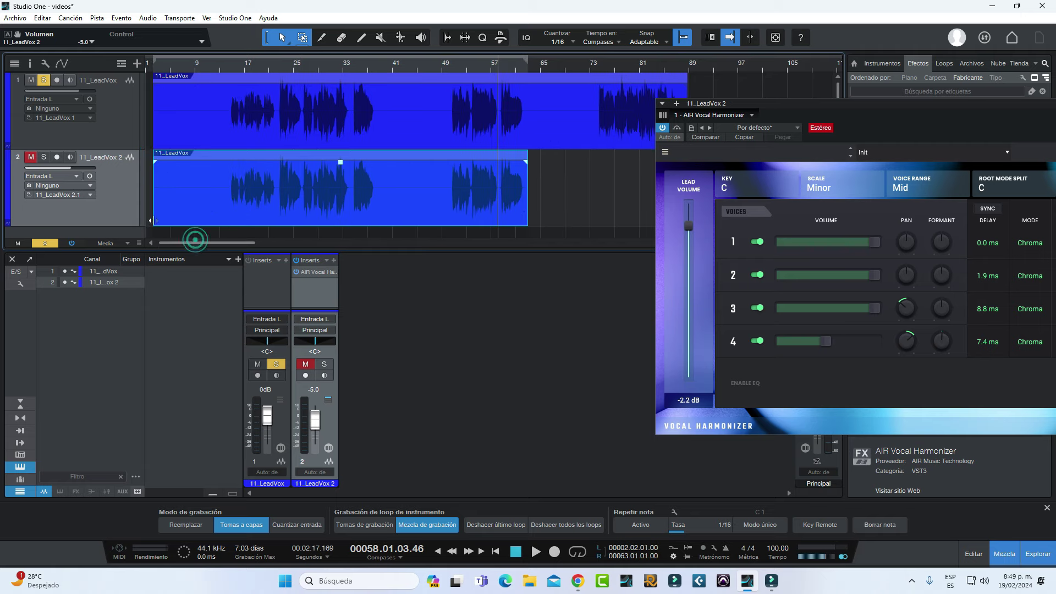
left_click_drag(155, 197, 450, 199)
key("p")
- Play the song from around bar 35, unsolo the original lead vocal, and stop playback
left_click(349, 64)
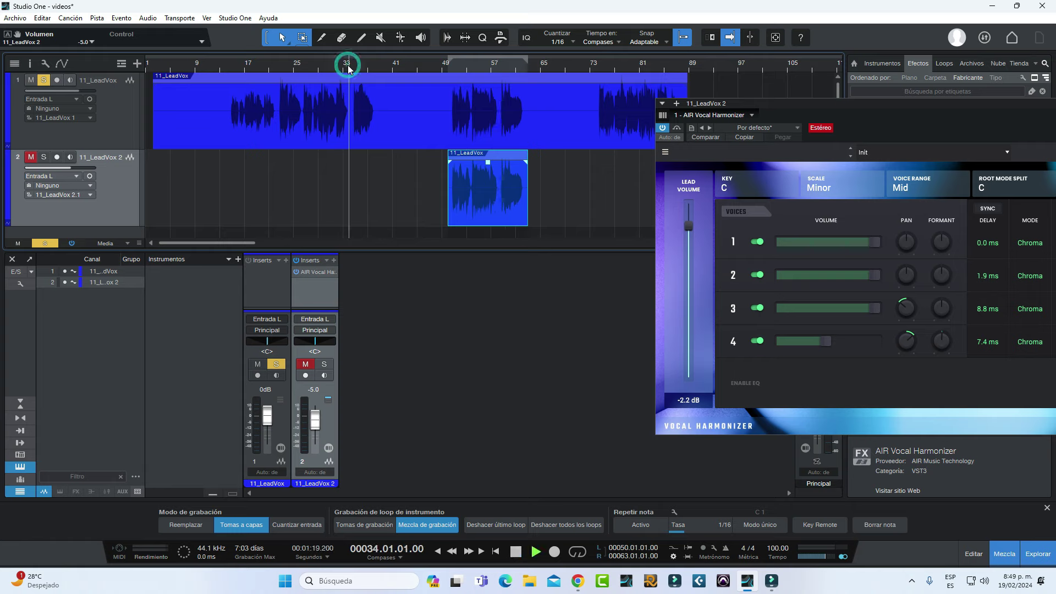
key("space")
left_click(356, 64)
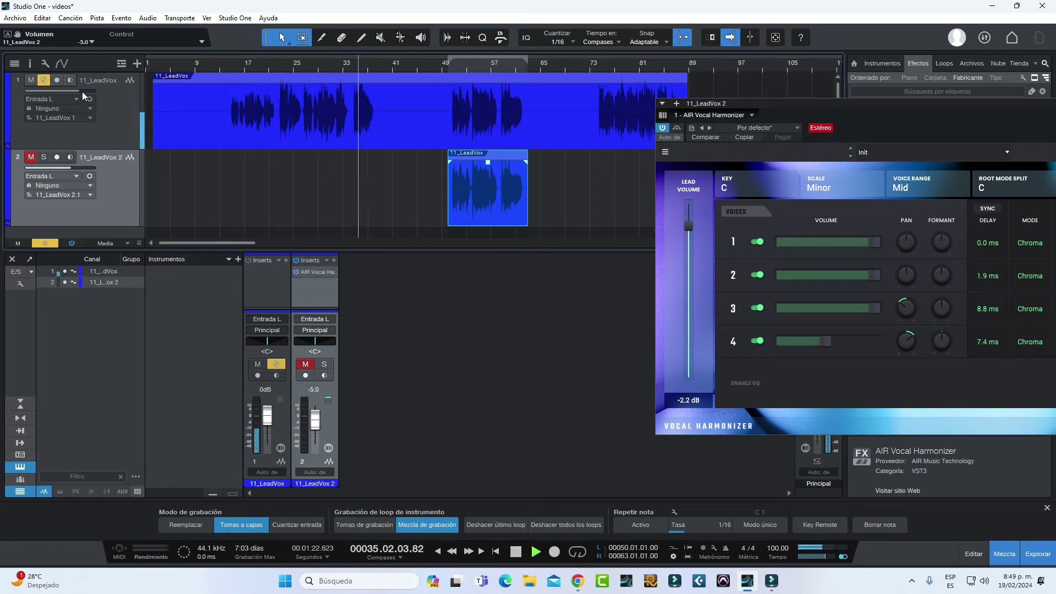
left_click(44, 80)
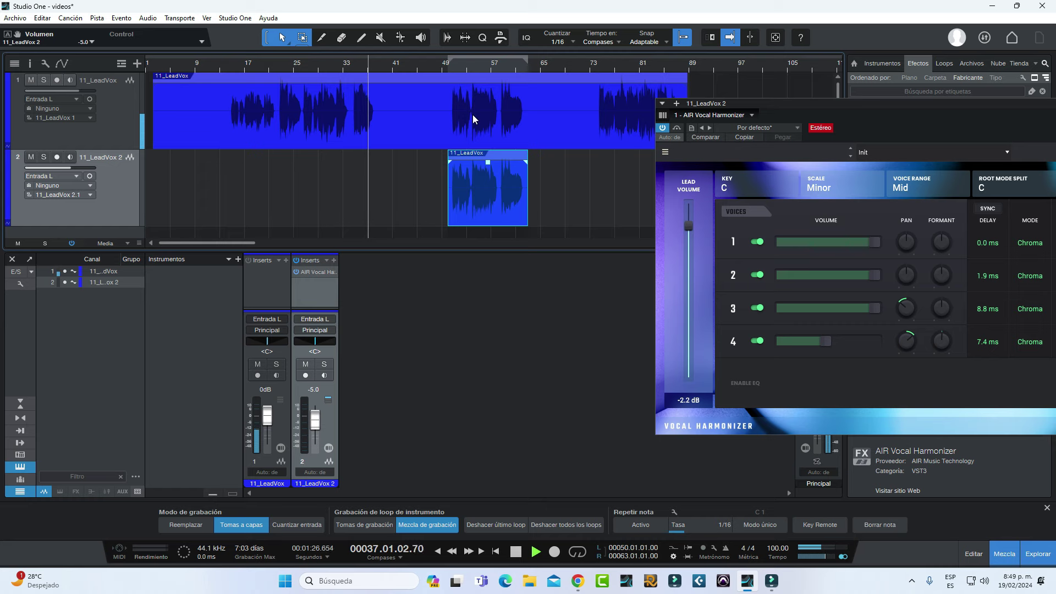
key("space")
- Set the Vocal Harmonizer's scale to Major and close the plug-in window
left_click_drag(870, 106, 704, 114)
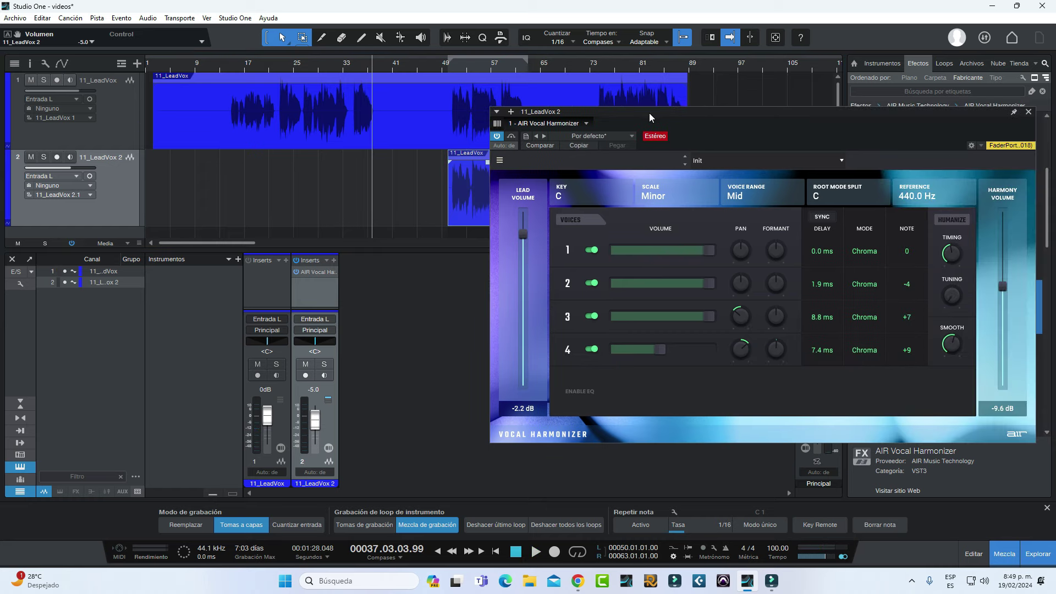
left_click_drag(649, 113, 604, 113)
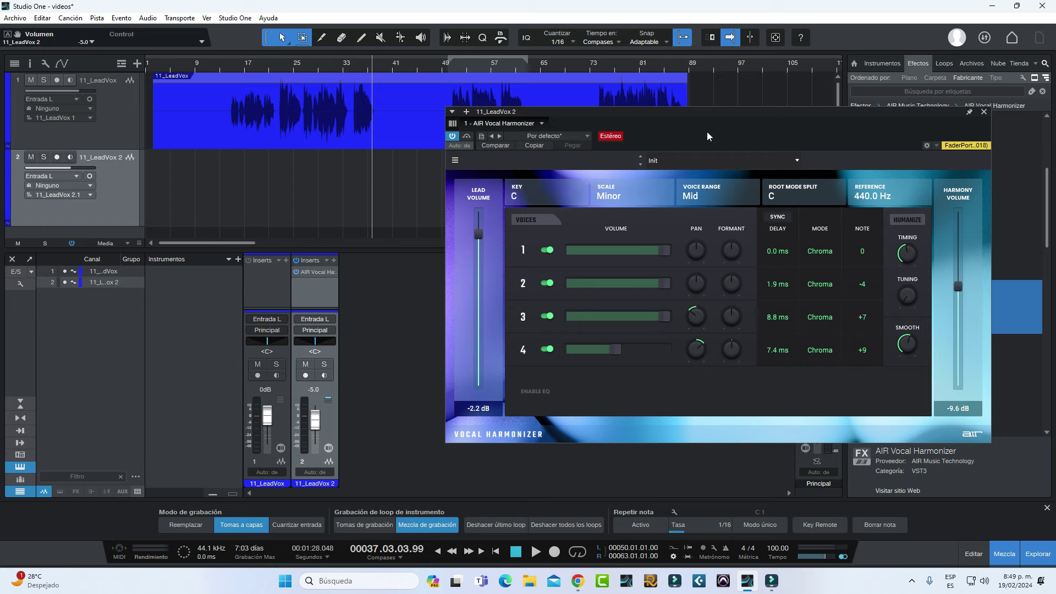
left_click(639, 194)
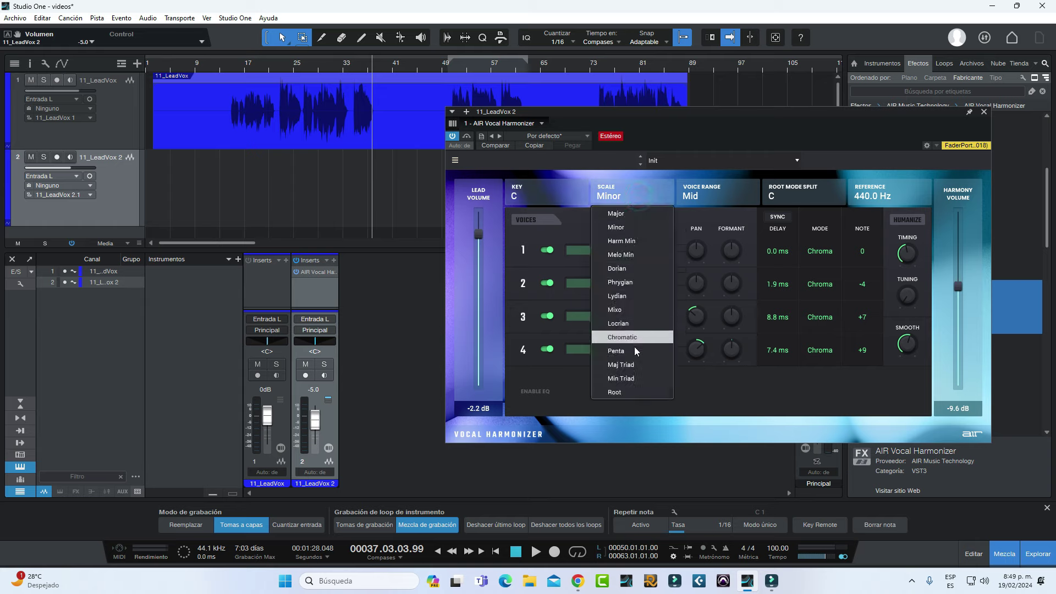
left_click(617, 214)
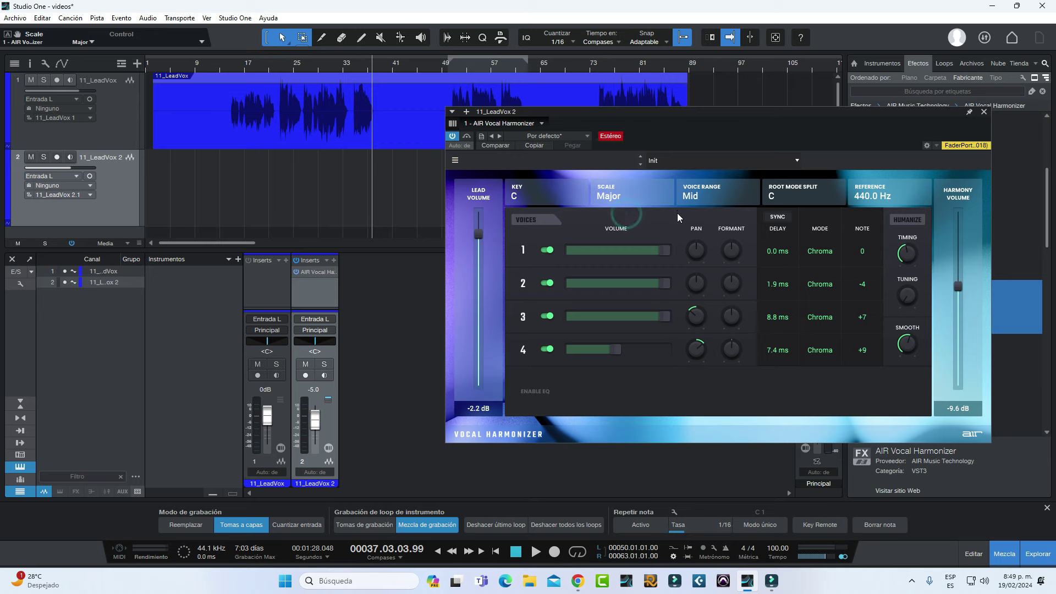
left_click(984, 113)
- Play the original with the harmonized duplicate from bar 35 and again from around bar 50, then stop playback
left_click(353, 66)
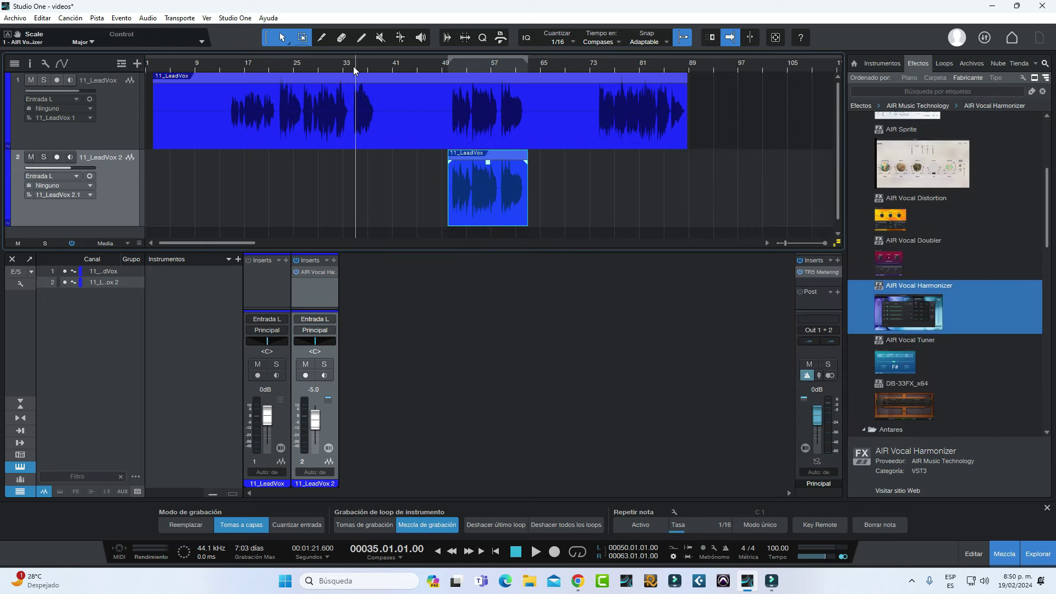
key("space")
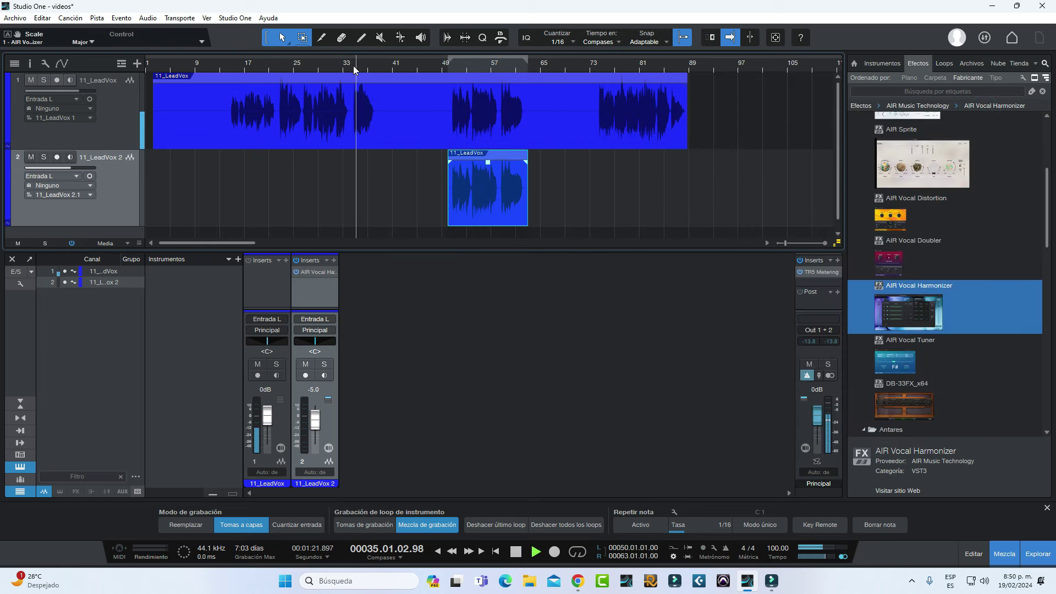
key("space")
left_click(451, 67)
key("space")
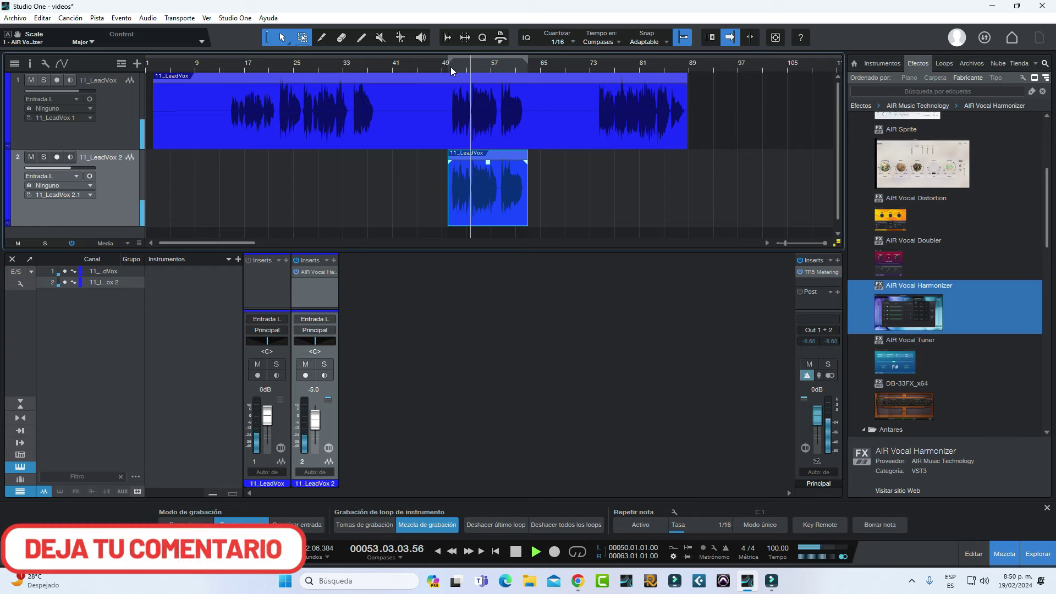
key("space")
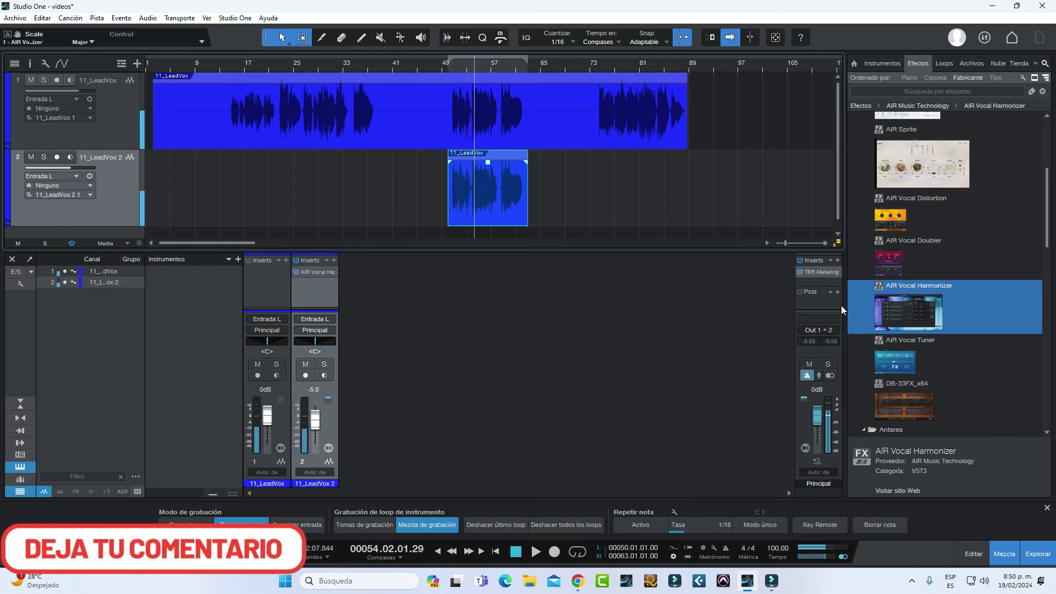
- Remove the TR5 Metering insert from the Principal output channel
left_click(837, 272)
left_click(855, 380)
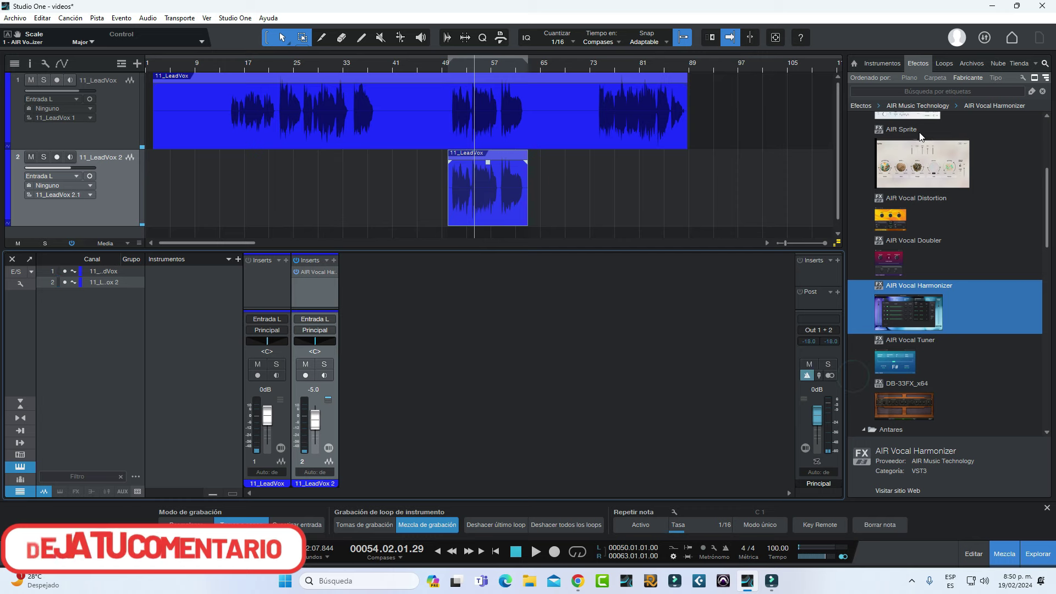
- Expand the iZotope folder in the effects browser and find Ozone Imager 2 in its list
scroll(890, 165, "up", 5)
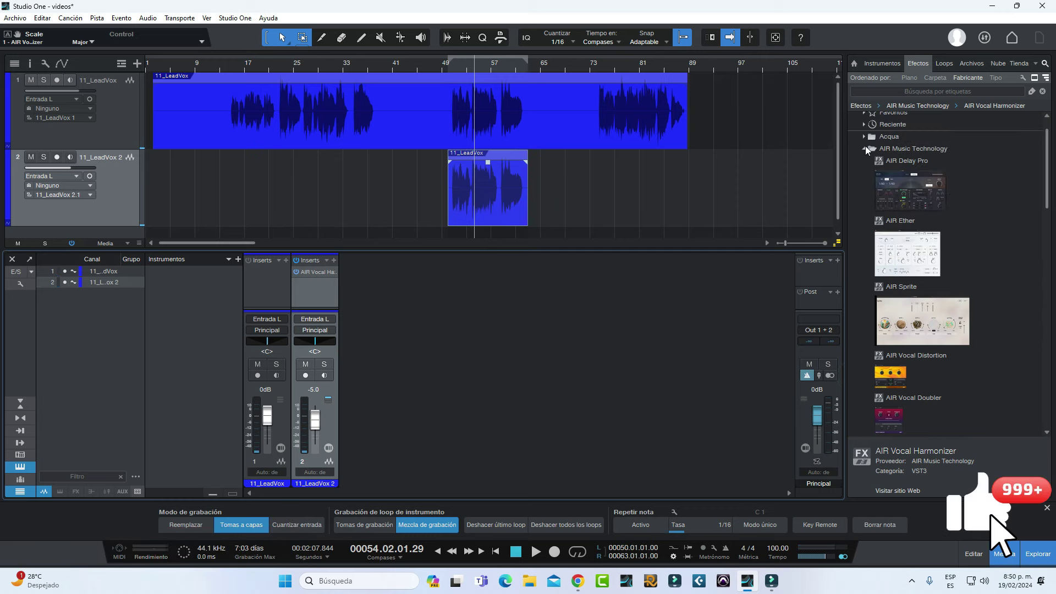
left_click(866, 146)
left_click(863, 149)
left_click(865, 160)
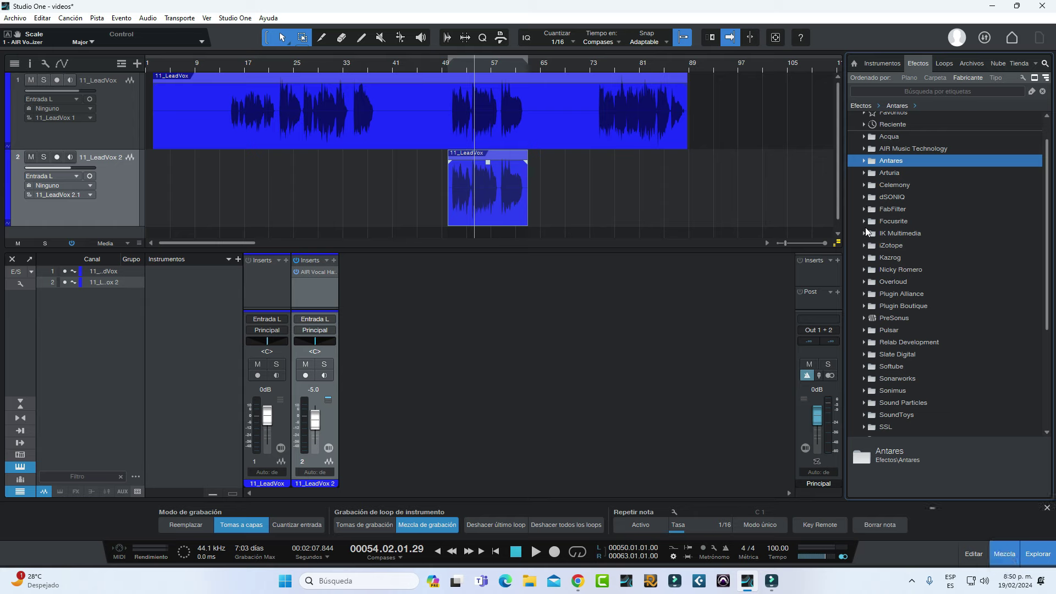
left_click(865, 245)
scroll(984, 248, "down", 2)
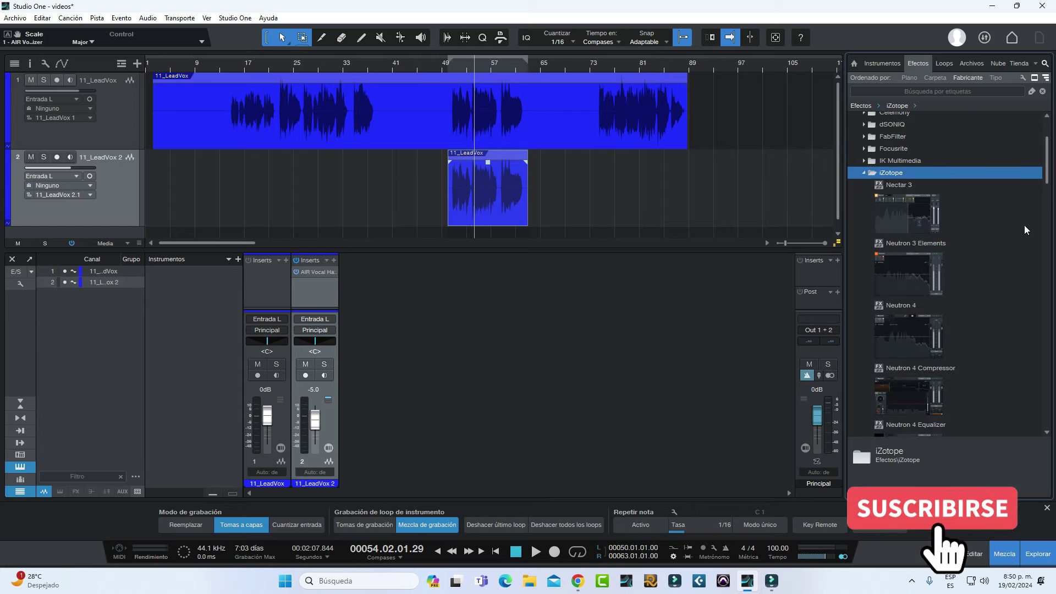
scroll(1024, 229, "down", 10)
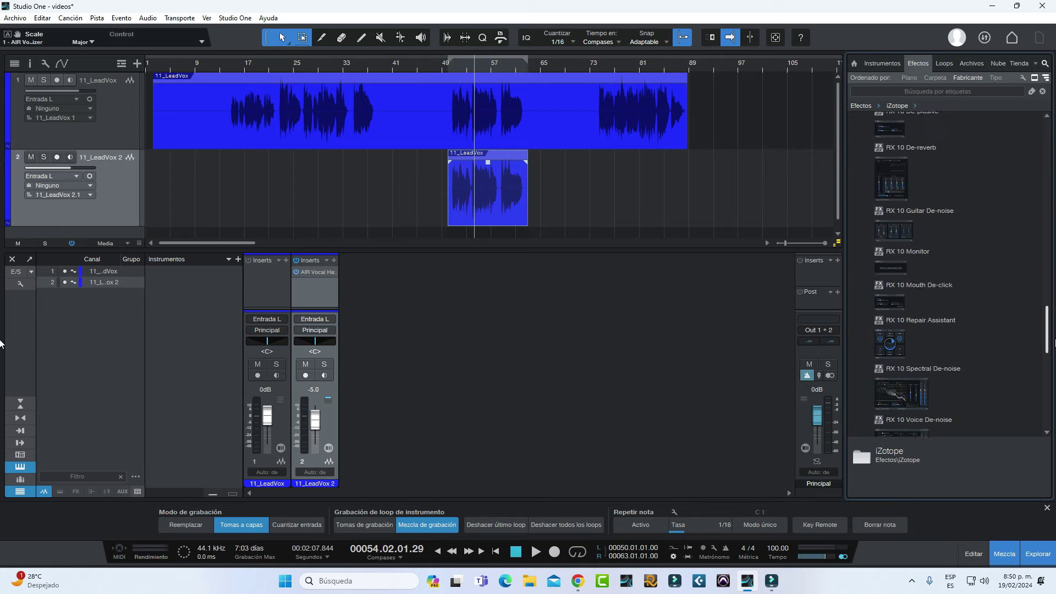
scroll(945, 275, "down", 5)
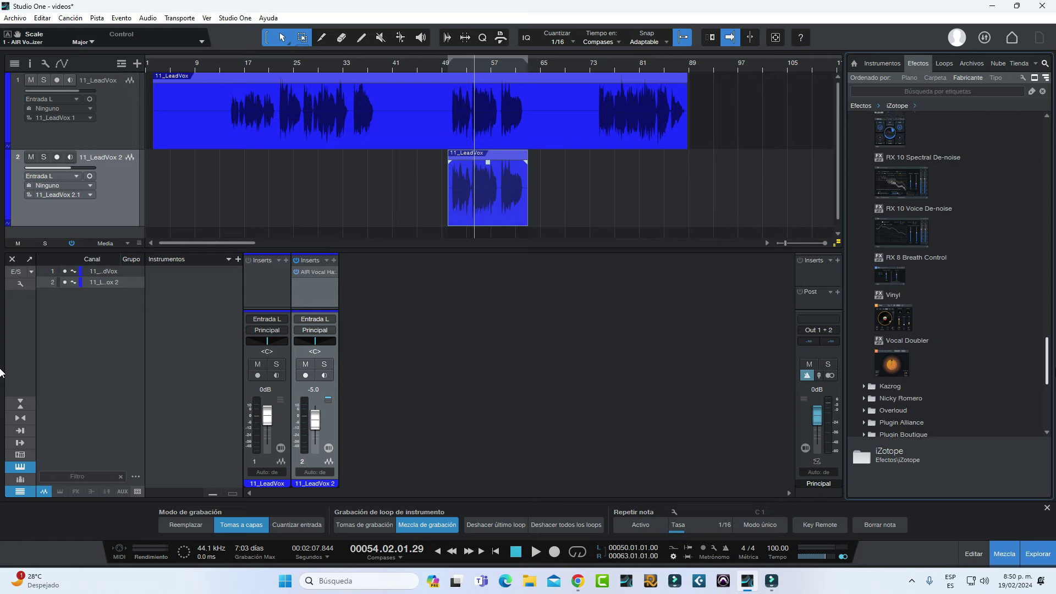
scroll(945, 275, "up", 5)
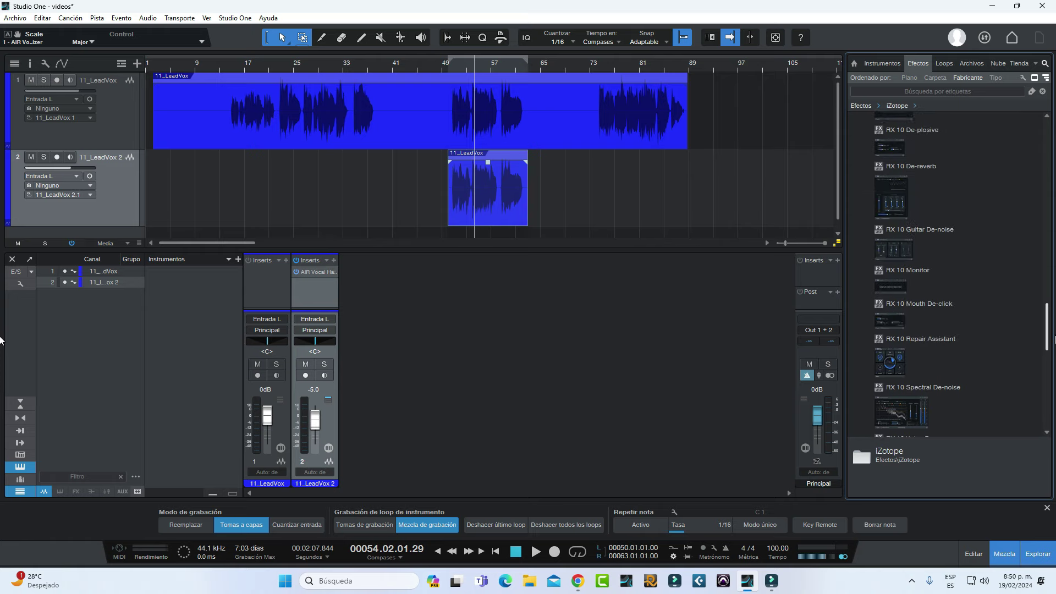
scroll(945, 275, "up", 5)
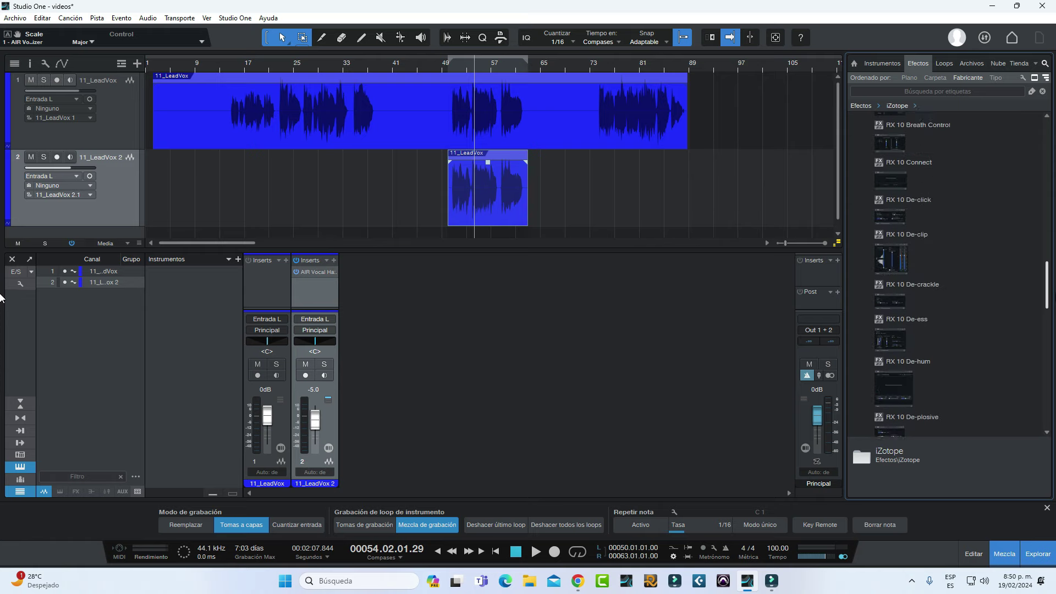
scroll(946, 275, "up", 5)
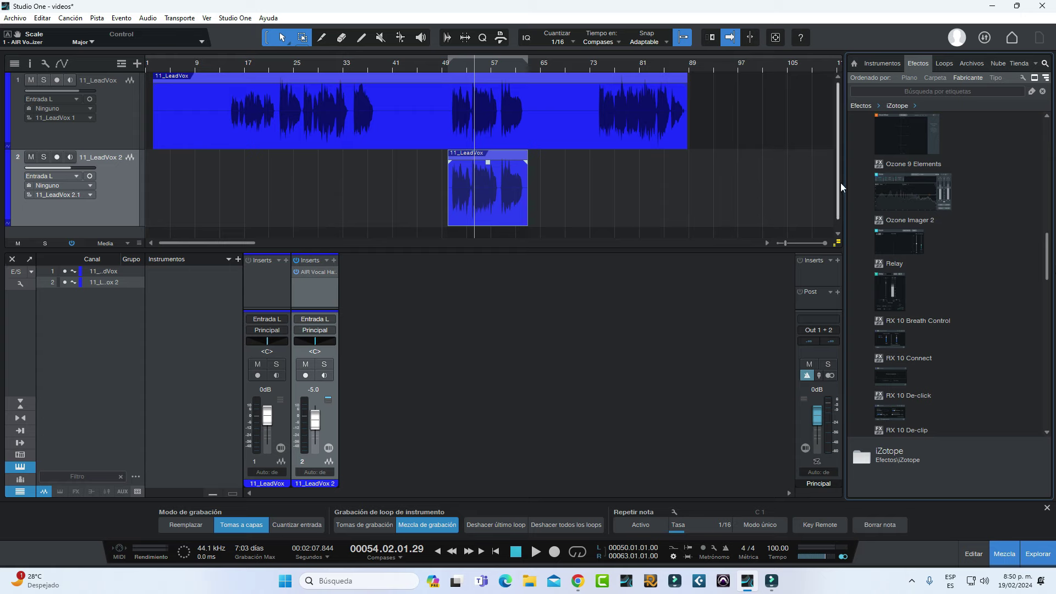
- Try Ozone Imager 2 on the duplicate vocal channel during playback with Width at about 65%
left_click_drag(905, 236, 331, 286)
key("space")
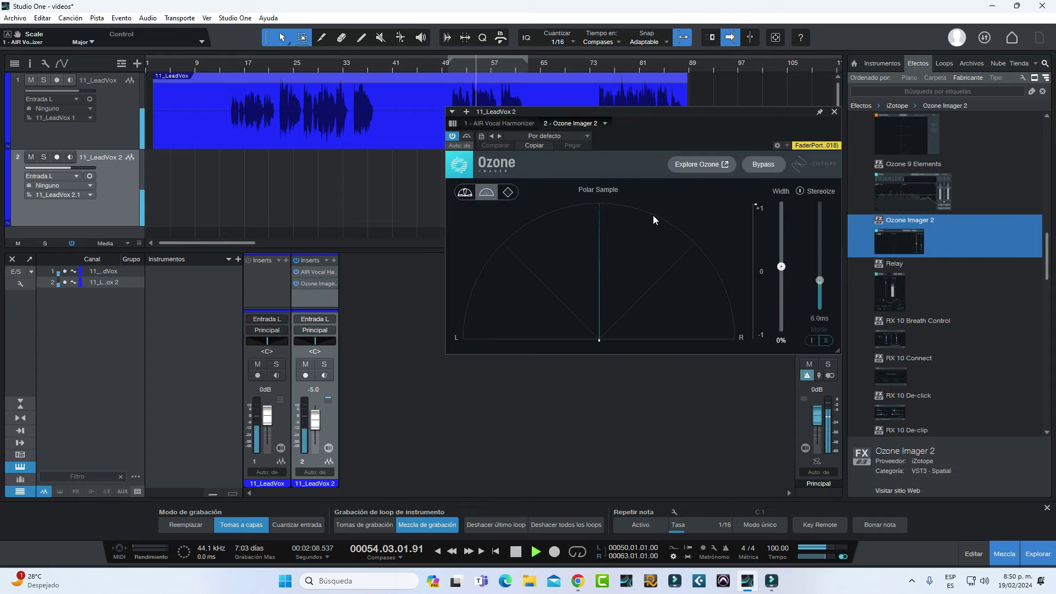
left_click_drag(780, 266, 781, 225)
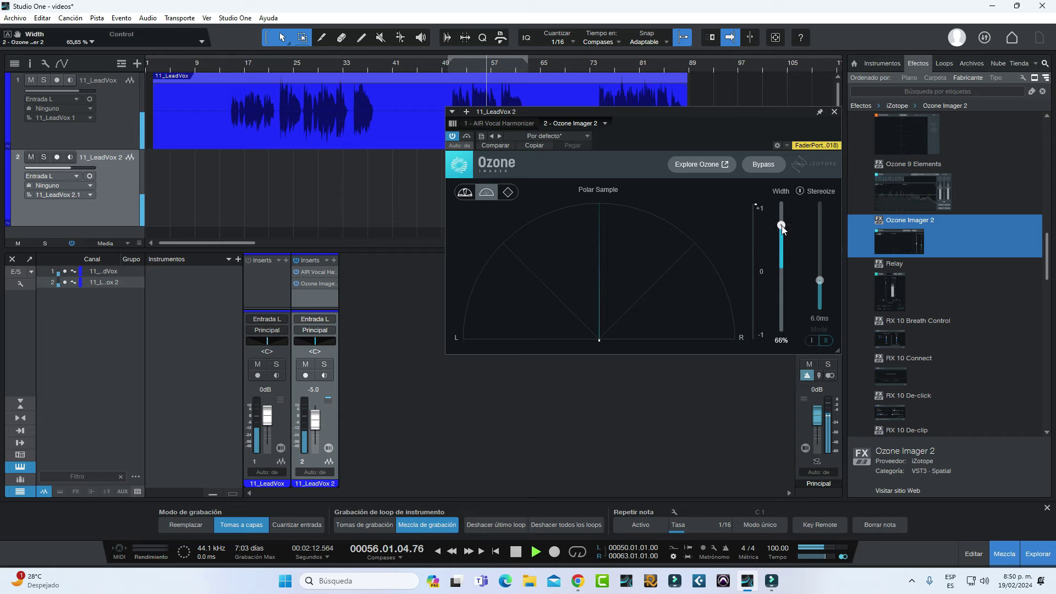
key("space")
left_click(834, 112)
- Add a bus channel to the mixer and route the duplicate vocal's output to Bus 1
right_click(382, 288)
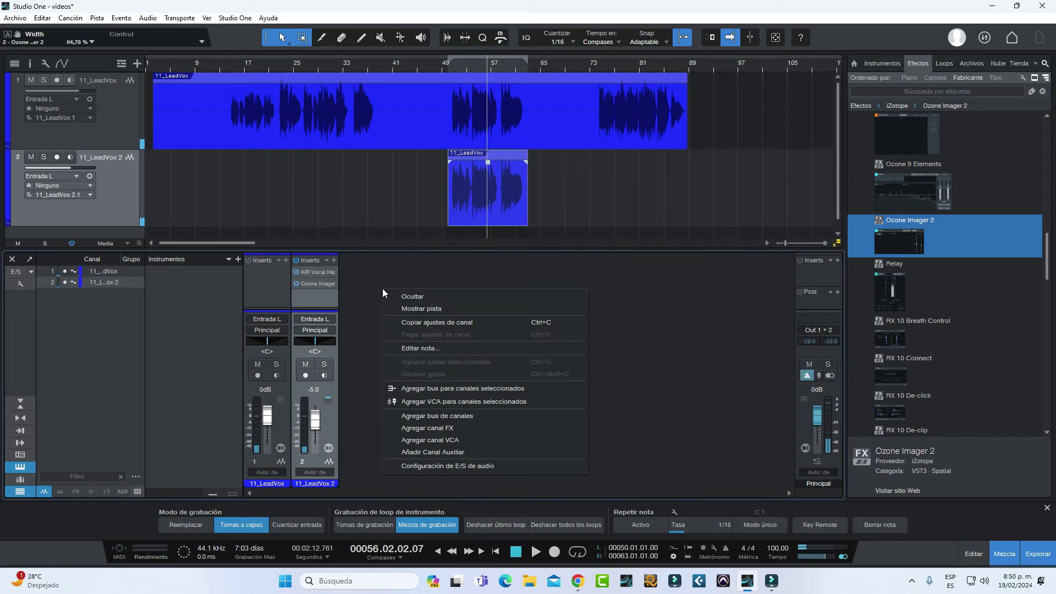
left_click(450, 415)
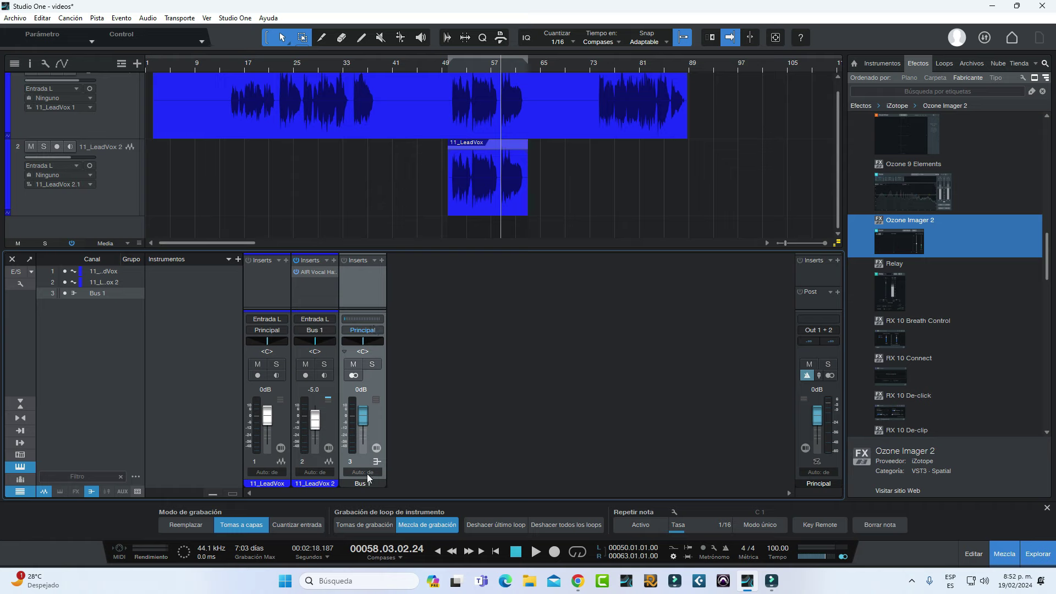
left_click(319, 333)
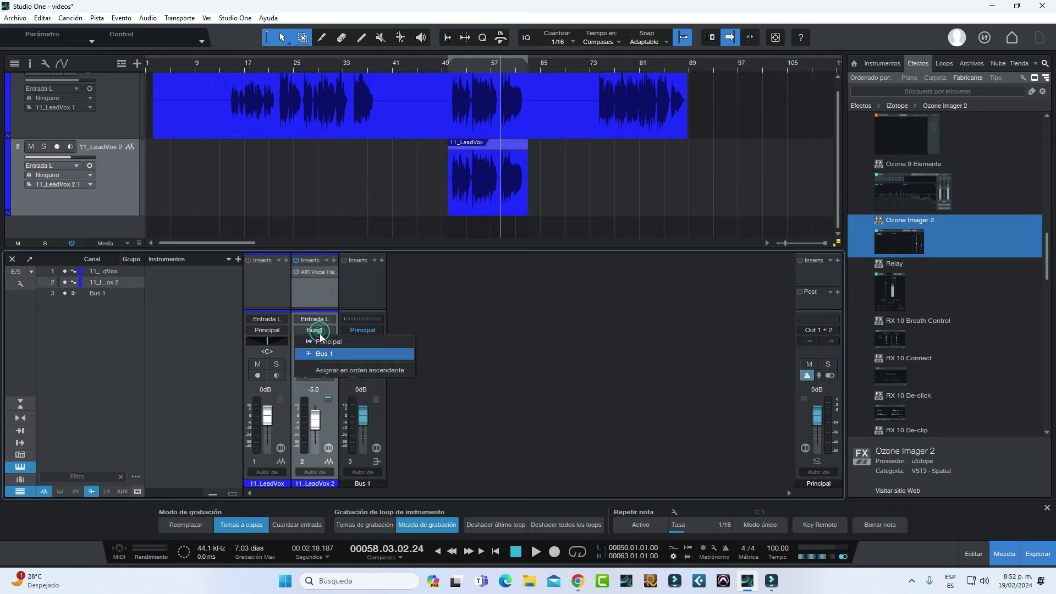
left_click(333, 356)
left_click(443, 353)
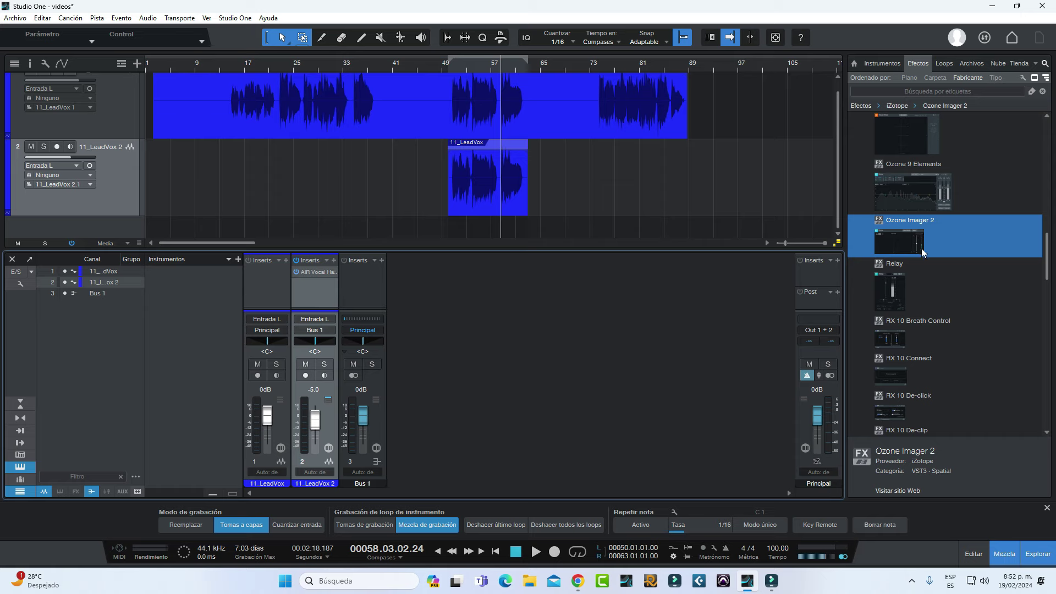
- Insert Ozone Imager 2 on Bus 1, with Width at 50% and Stereoize enabled at 14.3 ms
left_click_drag(919, 242, 364, 289)
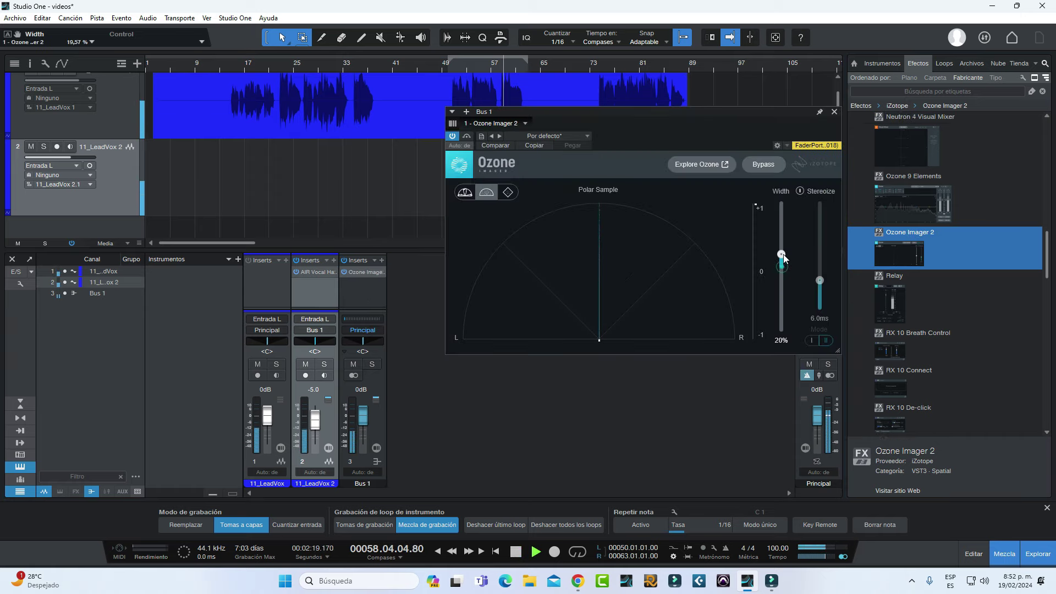
left_click_drag(780, 266, 782, 224)
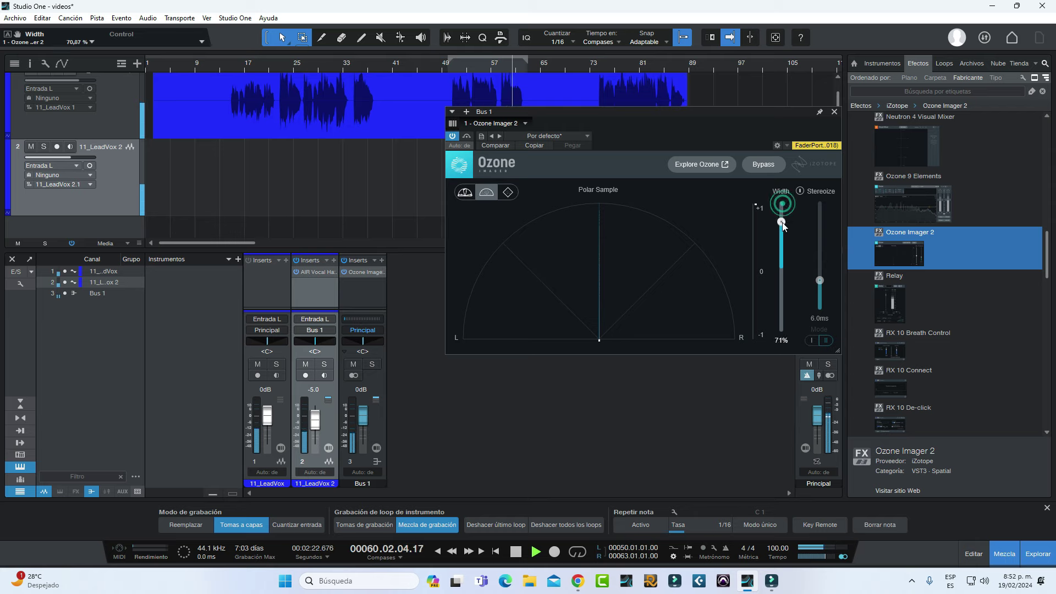
left_click(799, 191)
left_click_drag(820, 282, 781, 234)
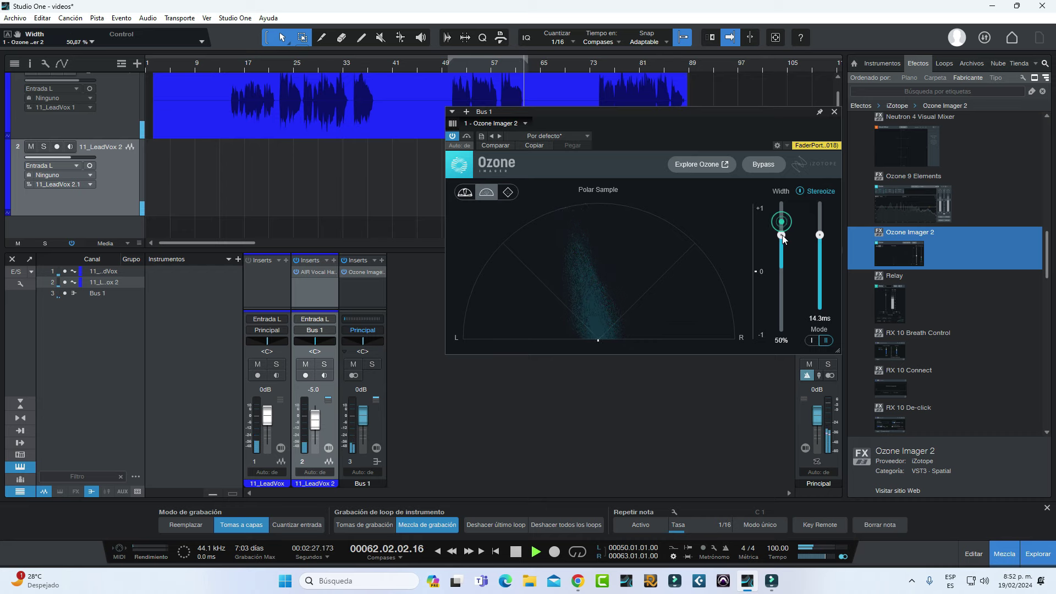
- Move the Ozone Imager window off the timeline and play the song from around bar 35
left_click_drag(586, 109, 707, 118)
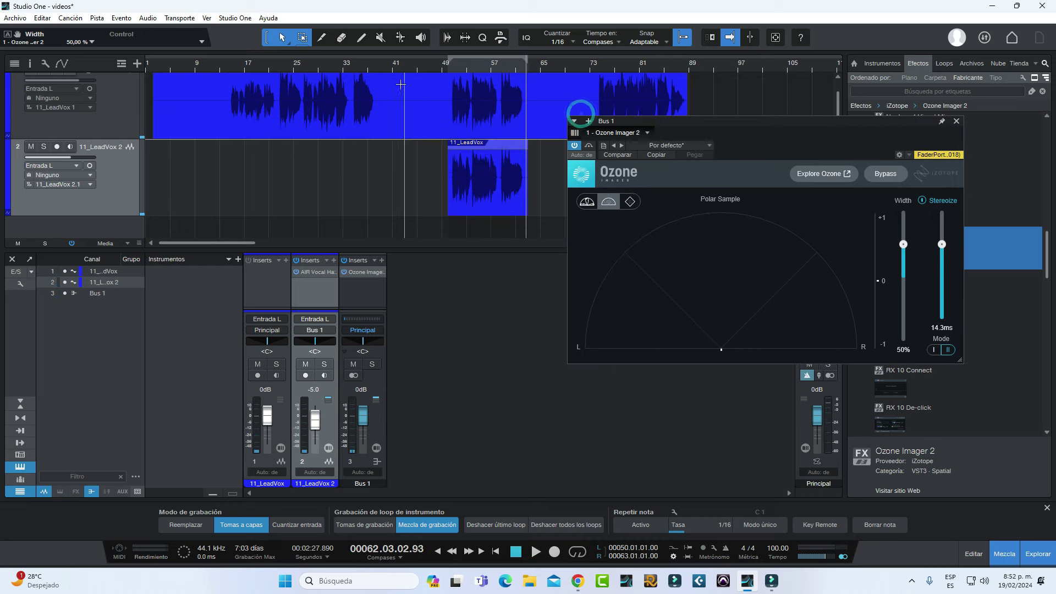
left_click(449, 67)
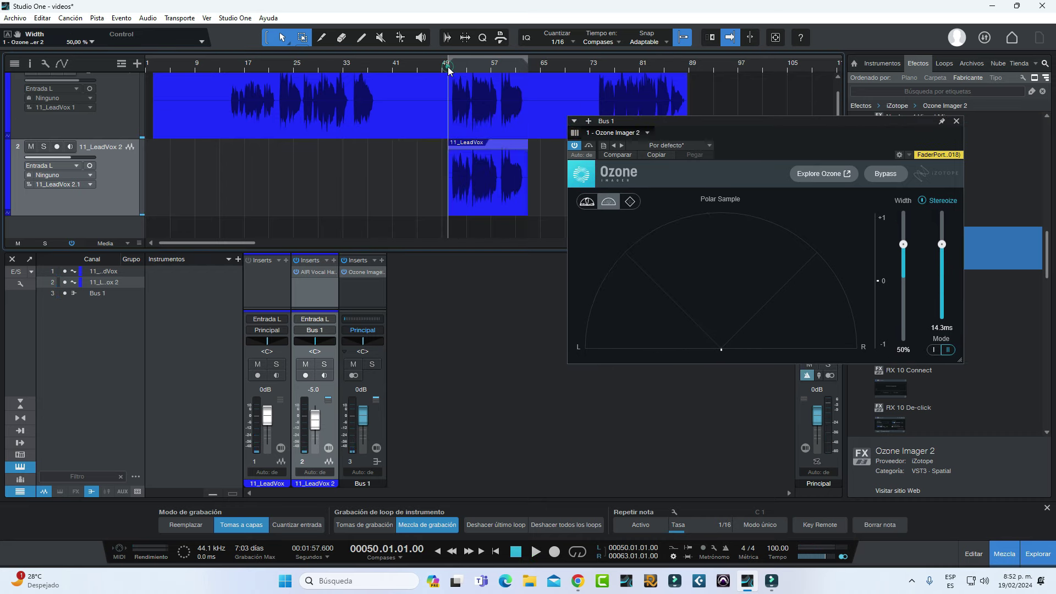
left_click(355, 68)
key("space")
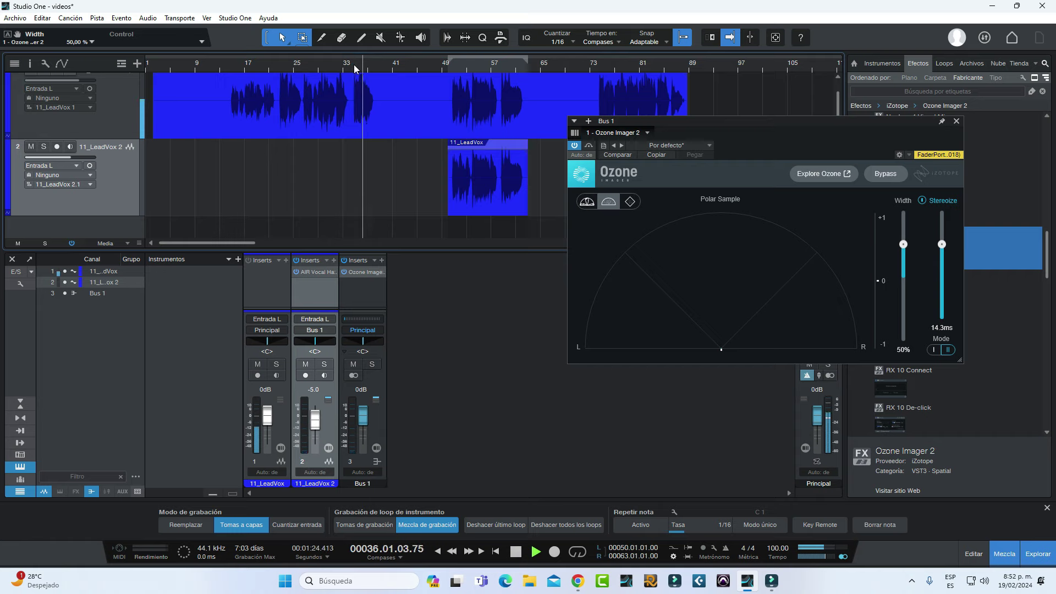
- Play from bar 50, bypassing and re-enabling the duplicate vocal's inserts to compare the sound
left_click(450, 67)
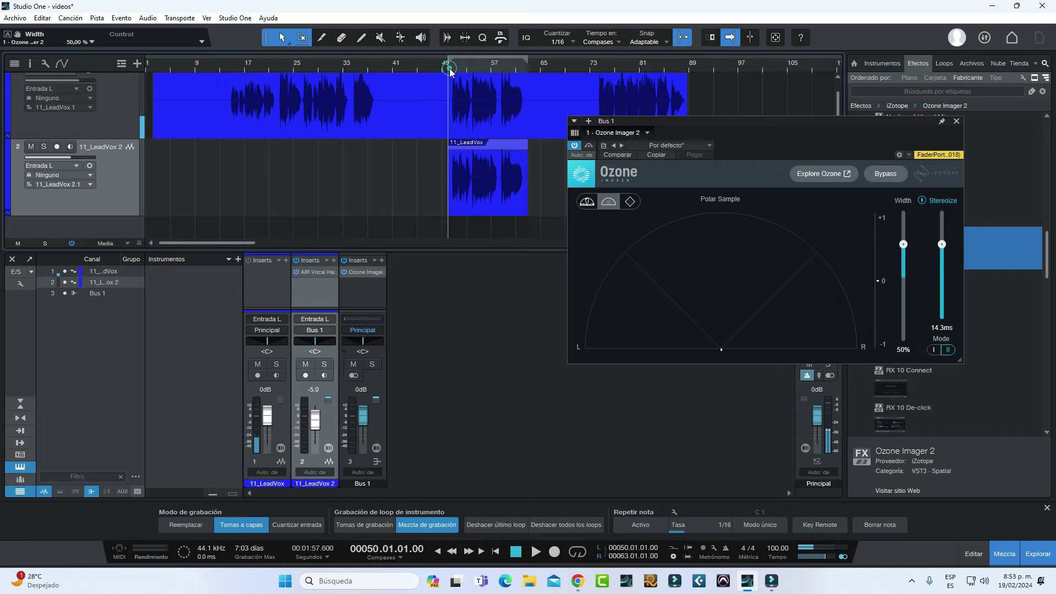
left_click(450, 67)
left_click(450, 67)
key("space")
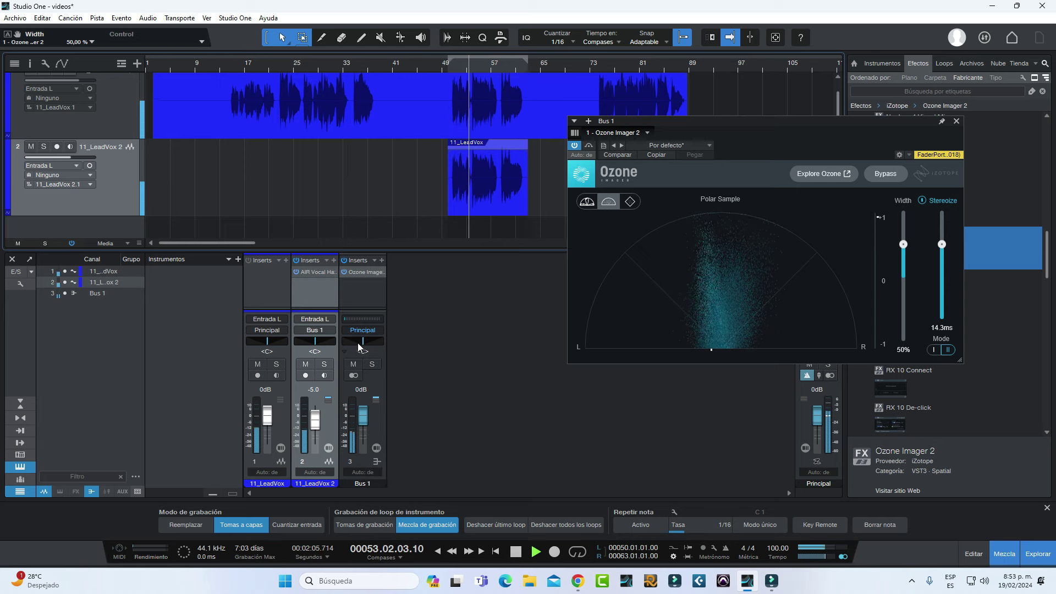
left_click(297, 261)
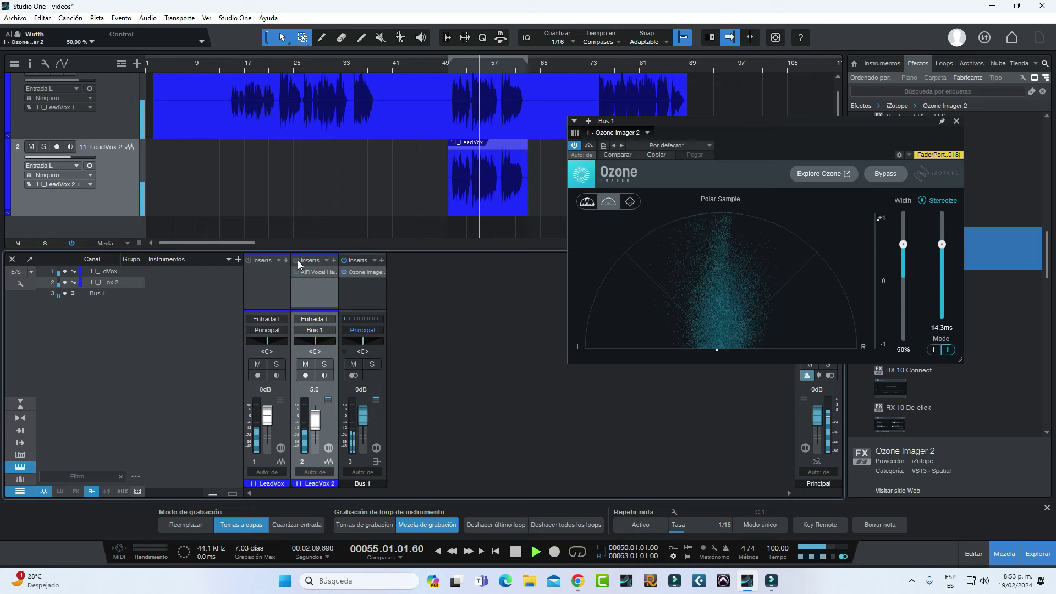
left_click(298, 260)
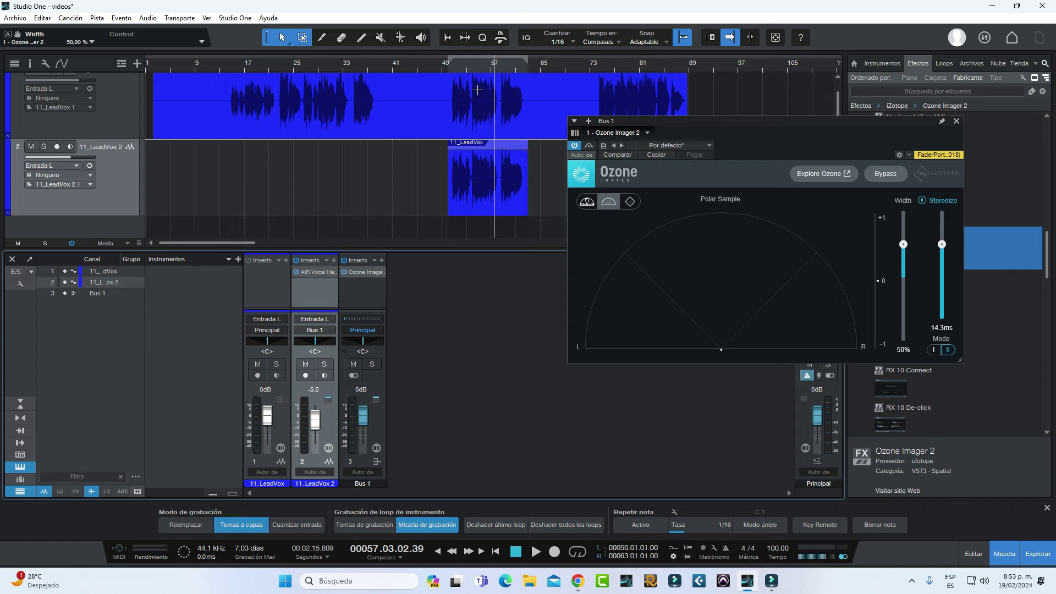
- Replay from around bar 54, switching Ozone Imager 2 on Bus 1 off and back on to compare
left_click(474, 66)
key("space")
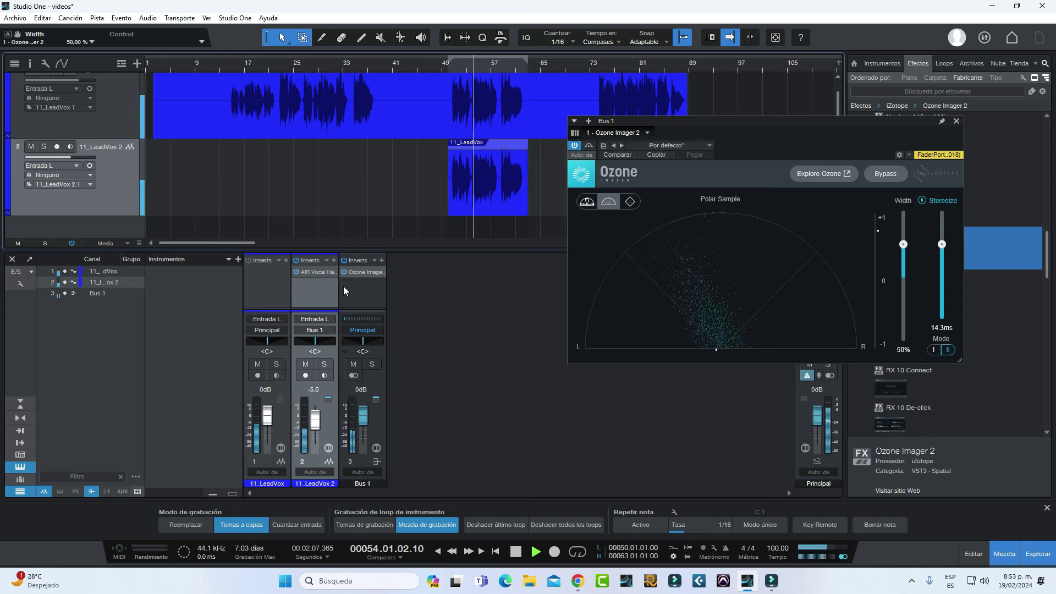
left_click(343, 274)
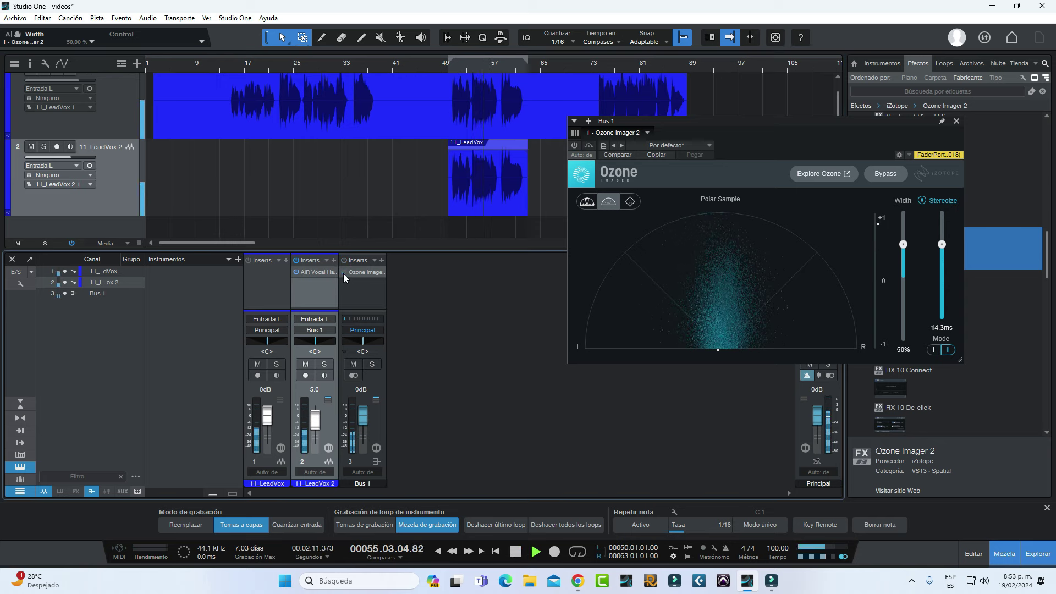
left_click(343, 273)
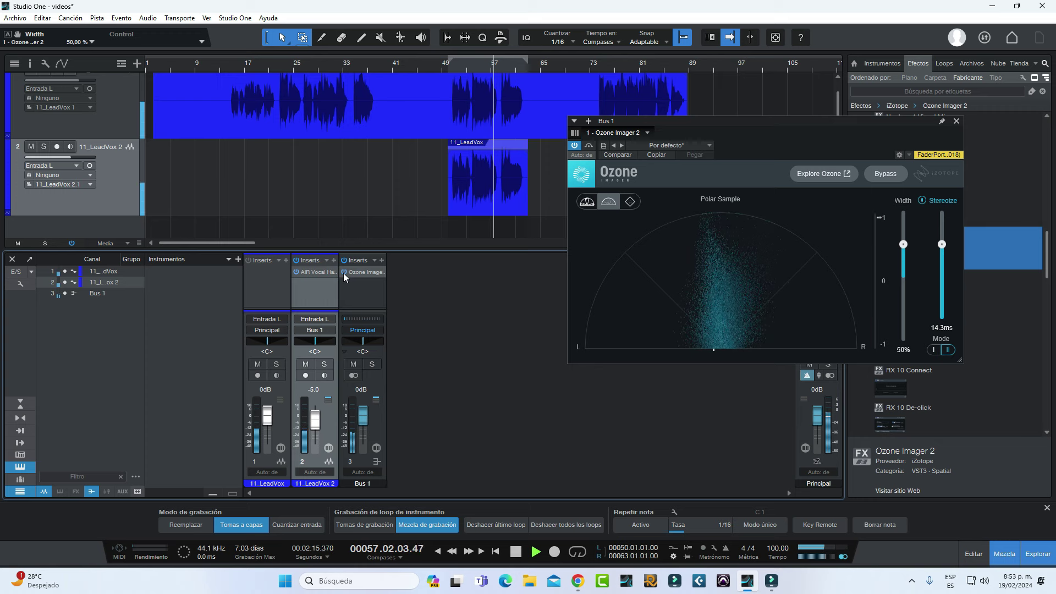
- Open the AIR Vocal Harmonizer on the duplicate vocal channel
left_click(316, 273)
left_click(317, 275)
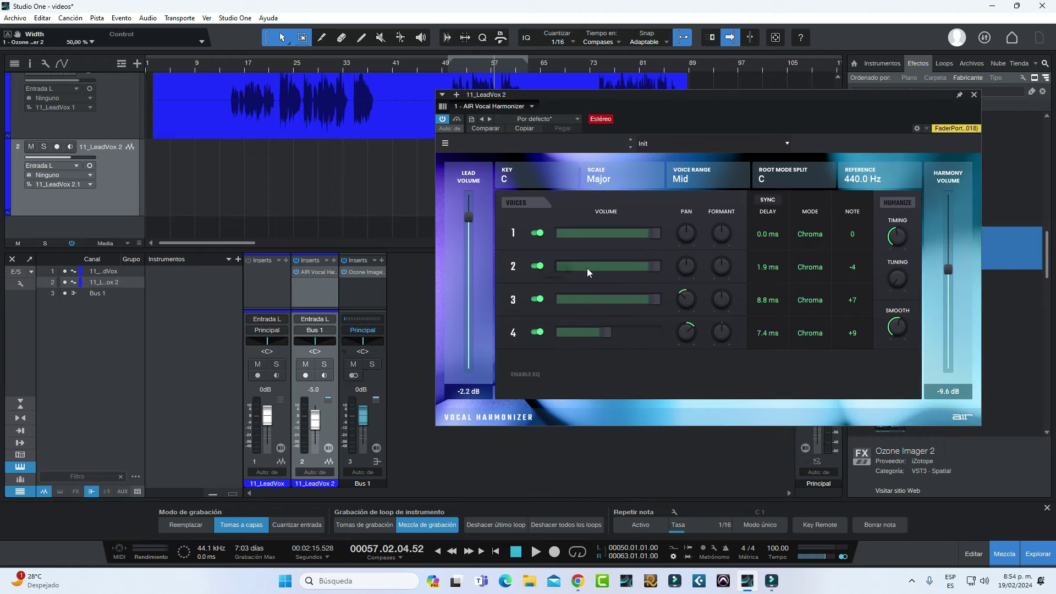
- Load the Vocal Harmonizer's 3rd preset from the Chroma category and play the section to hear it
left_click(773, 145)
mouse_move(713, 173)
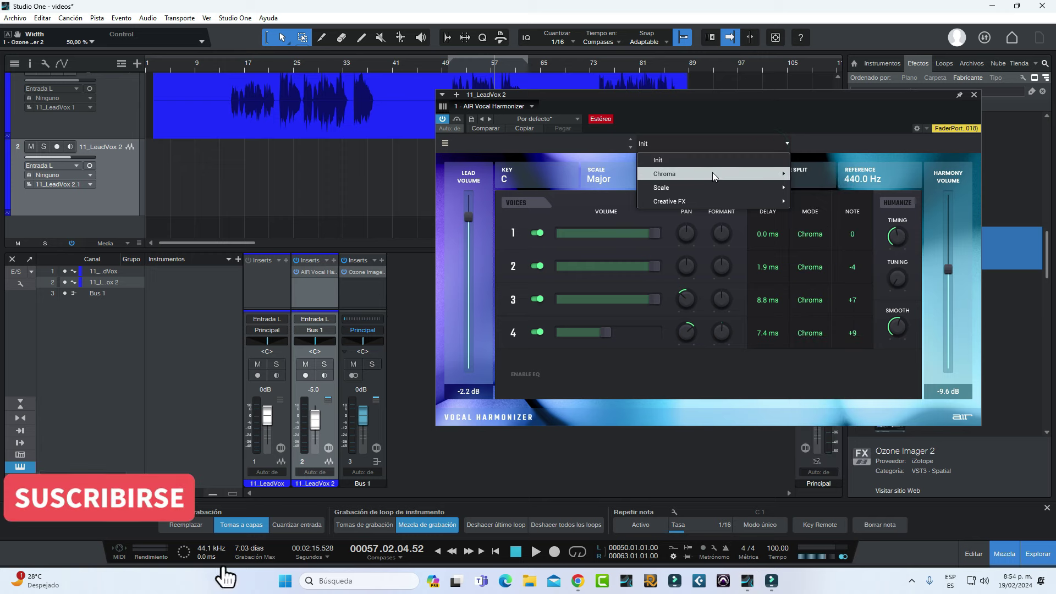
left_click(806, 189)
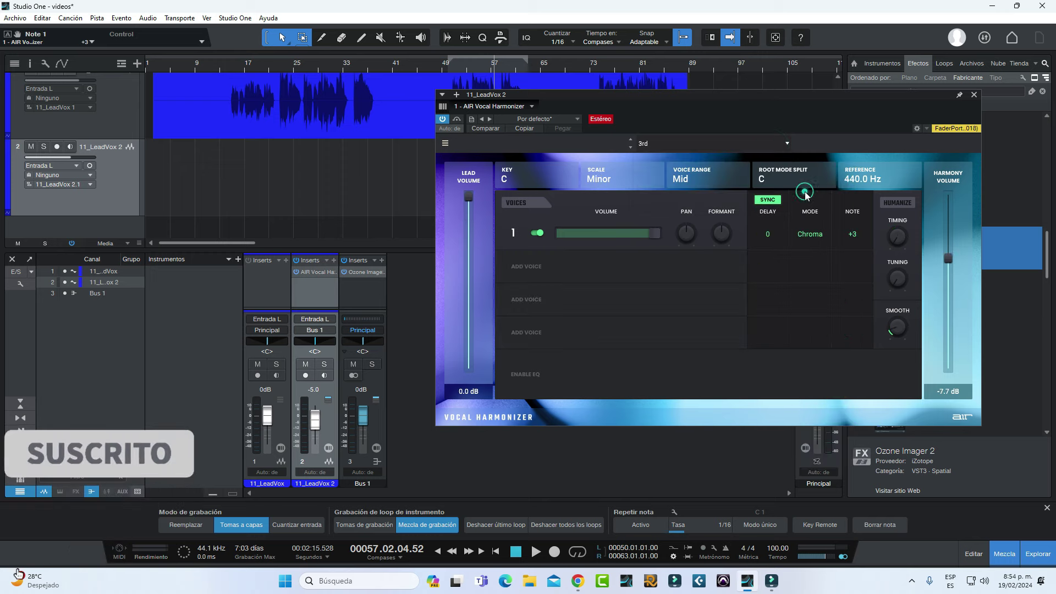
key("space")
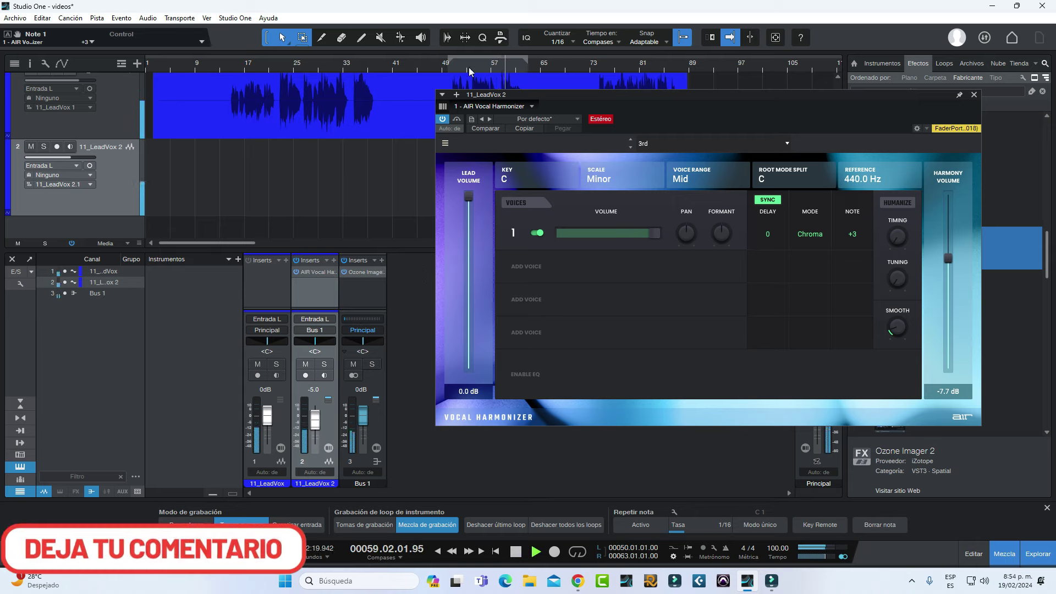
key("space")
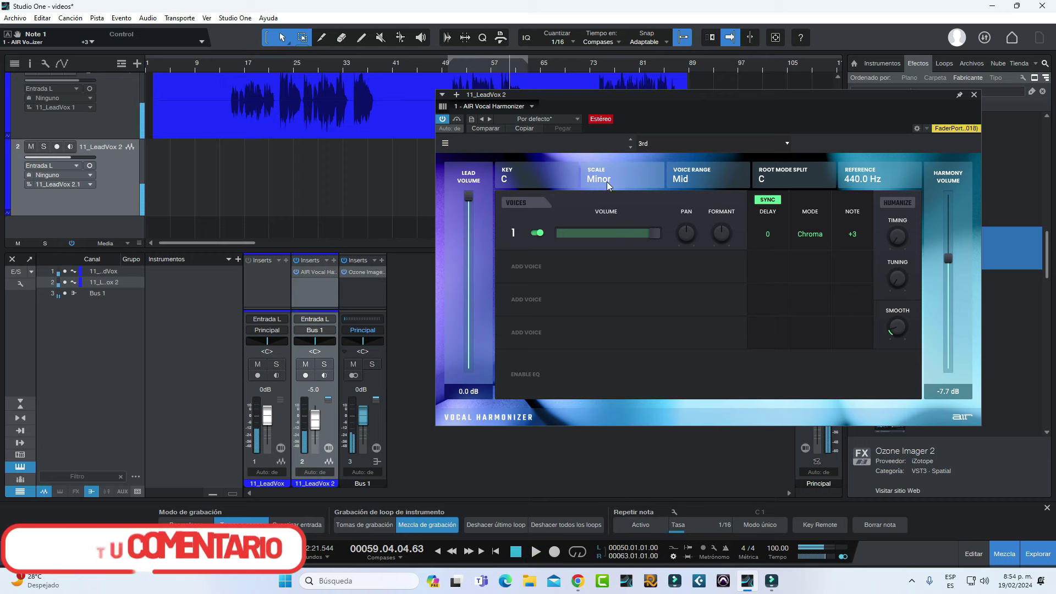
- Load the Vocal Harmonizer's 5th preset from the Chroma category and play the section from around bar 50
left_click(663, 144)
mouse_move(676, 175)
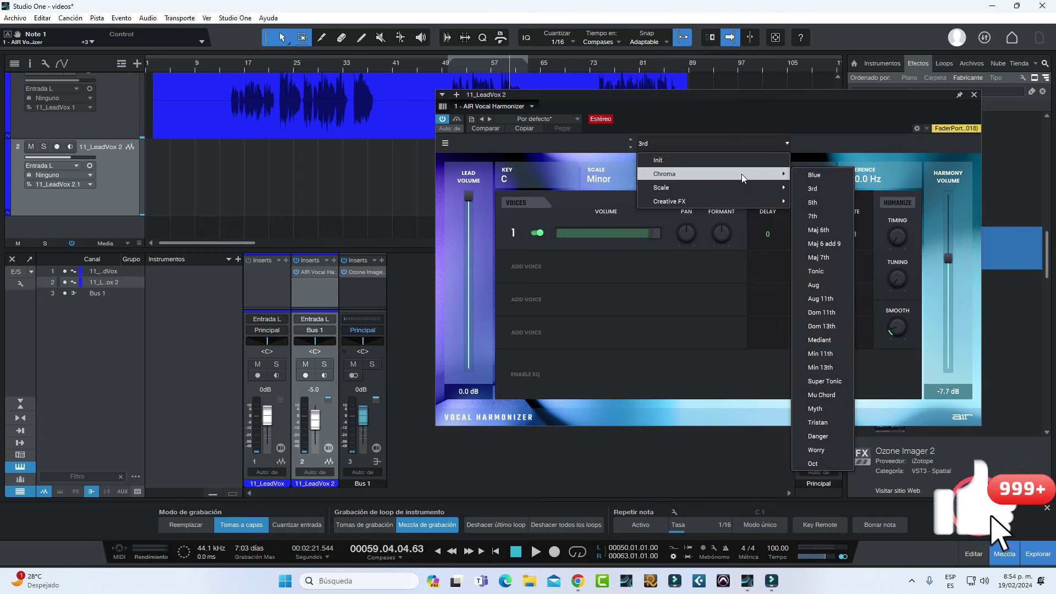
left_click(812, 203)
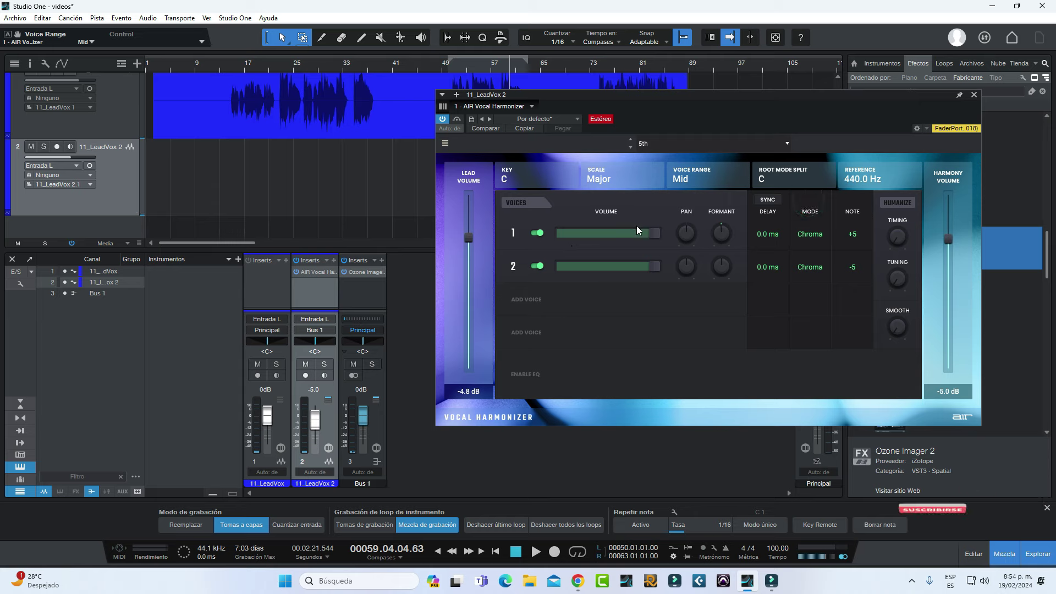
left_click(454, 72)
key("space")
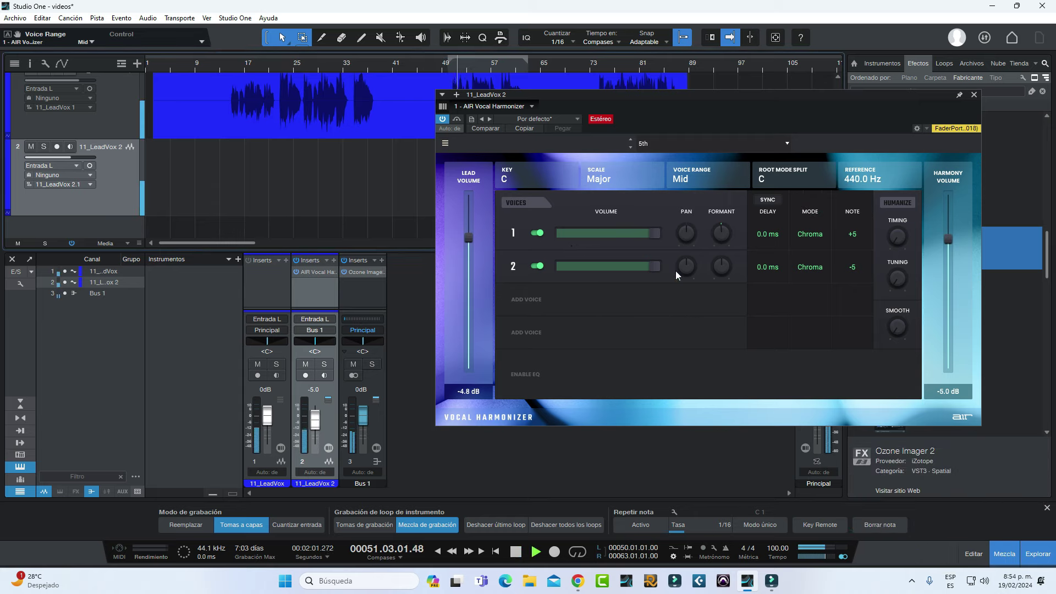
- Pan Vocal Harmonizer voice 1 left and voice 2 right to R 56 while listening, stop playback and close the plug-in
left_click_drag(686, 233, 686, 268)
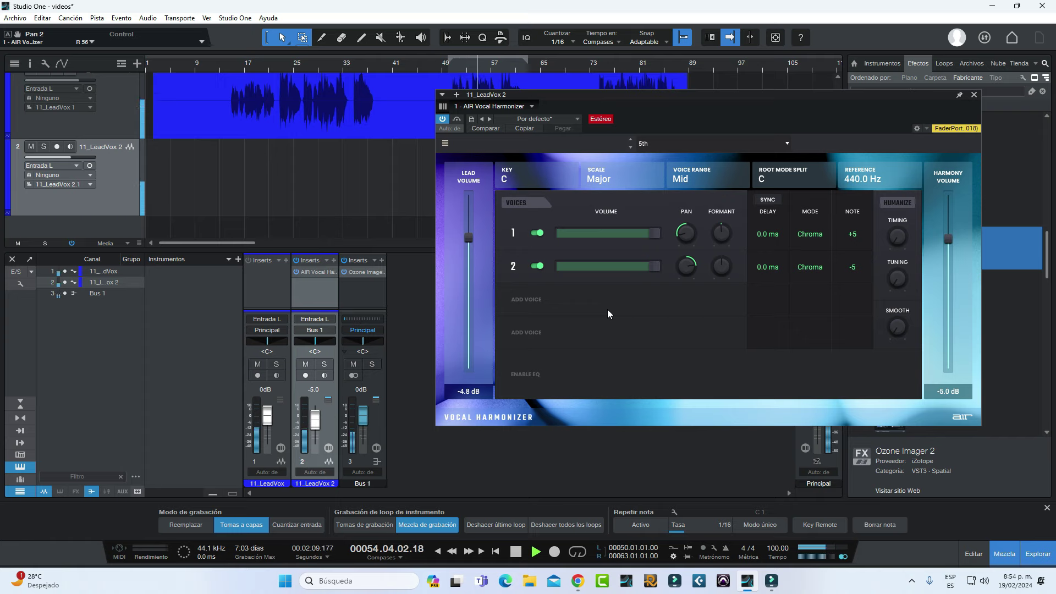
key("space")
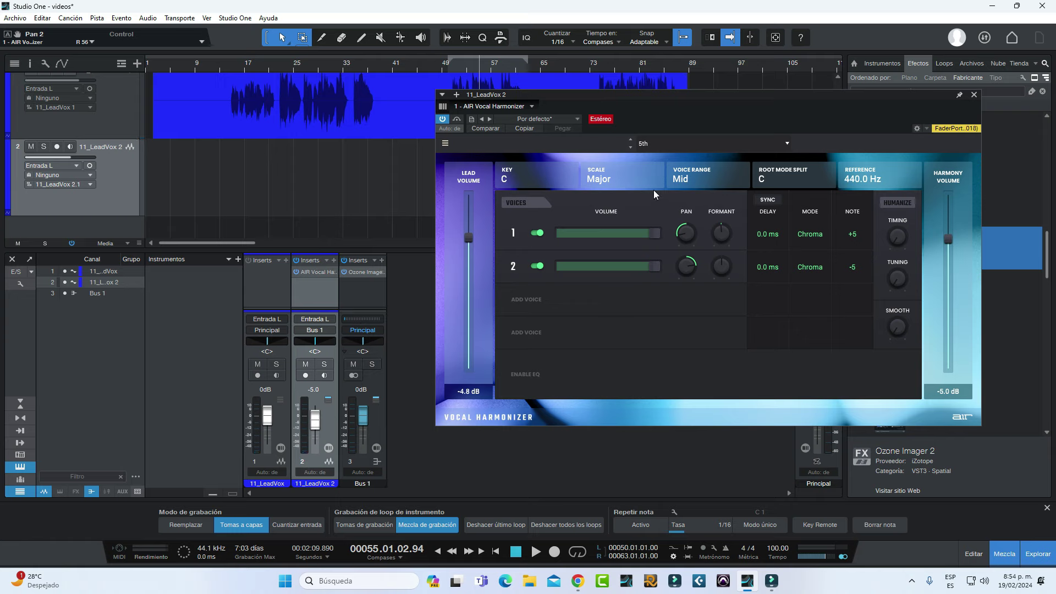
left_click(974, 94)
- Collapse the iZotope folder in the effects browser
scroll(985, 246, "up", 3)
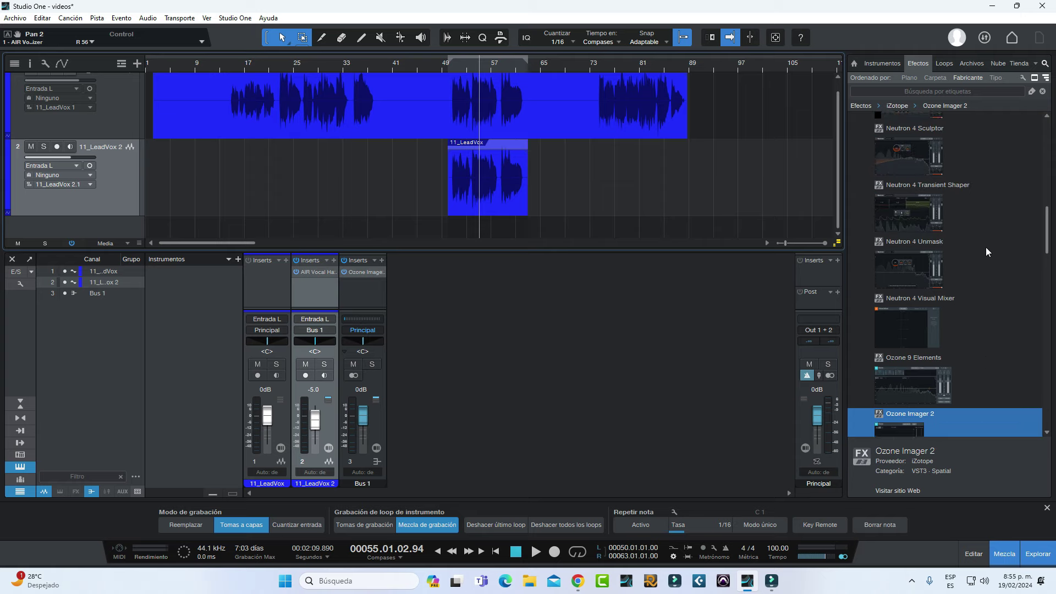
scroll(1049, 222, "up", 10)
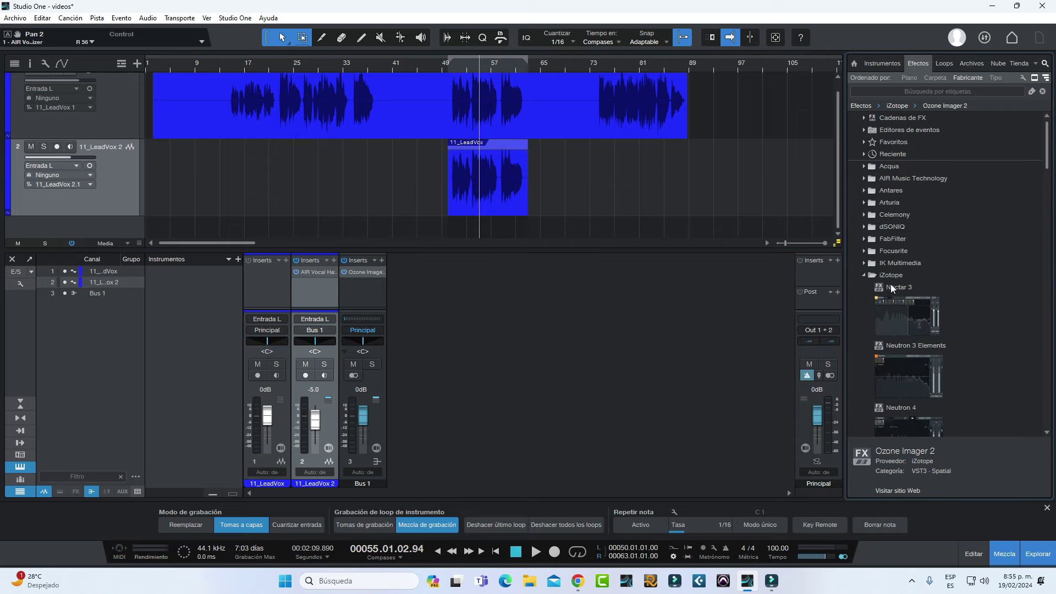
left_click(865, 276)
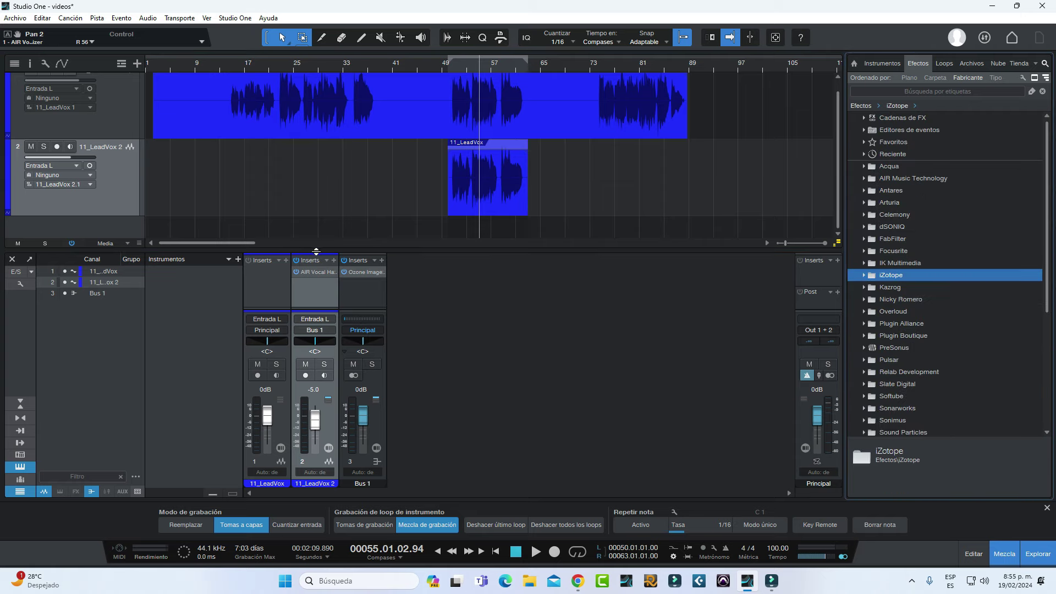
- Remove the AIR Vocal Harmonizer insert from the duplicate vocal channel
left_click(315, 272)
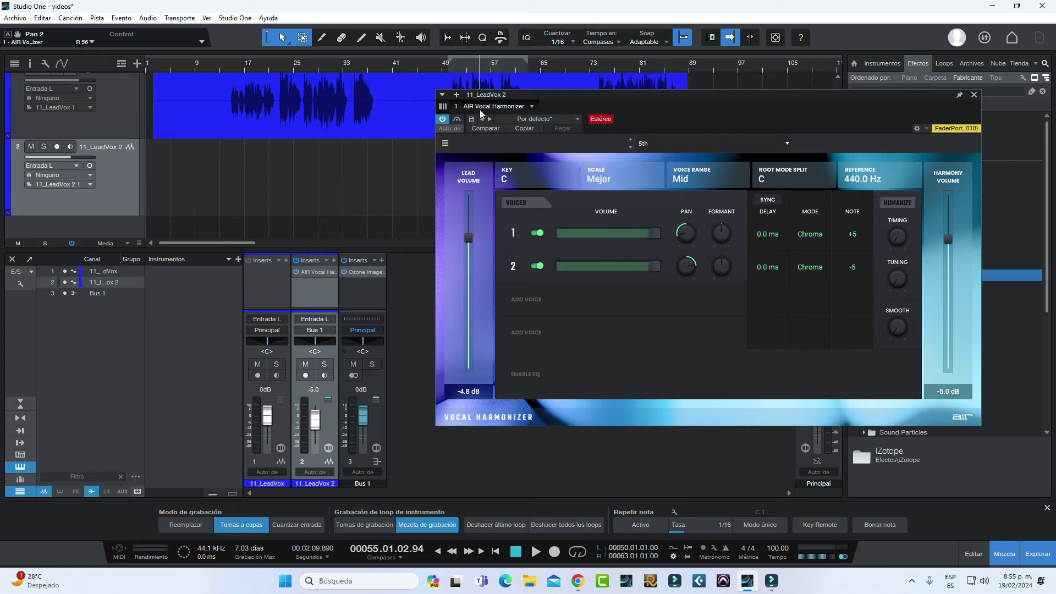
left_click(973, 95)
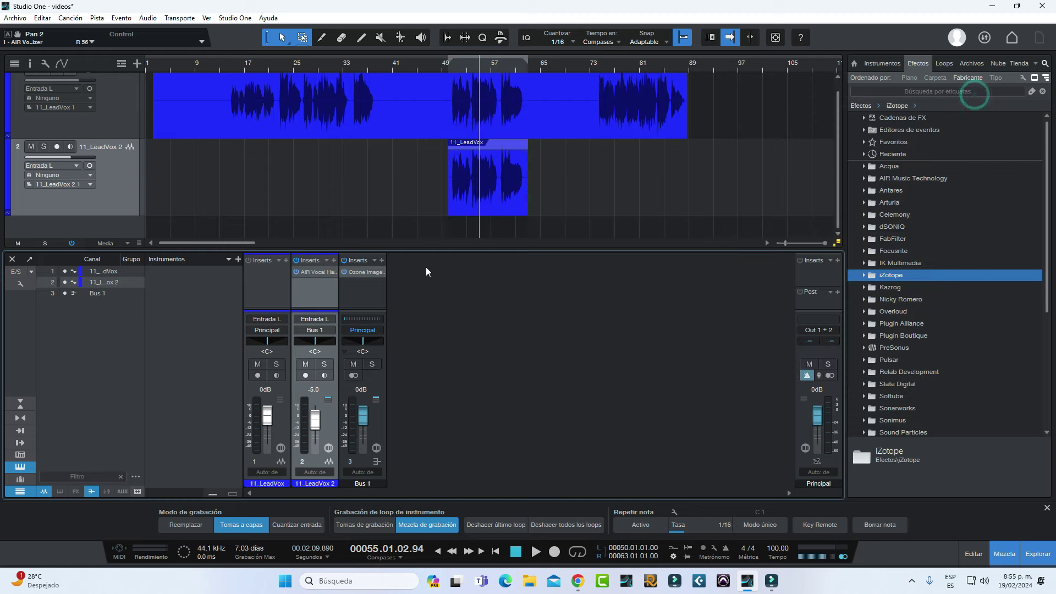
left_click(332, 273)
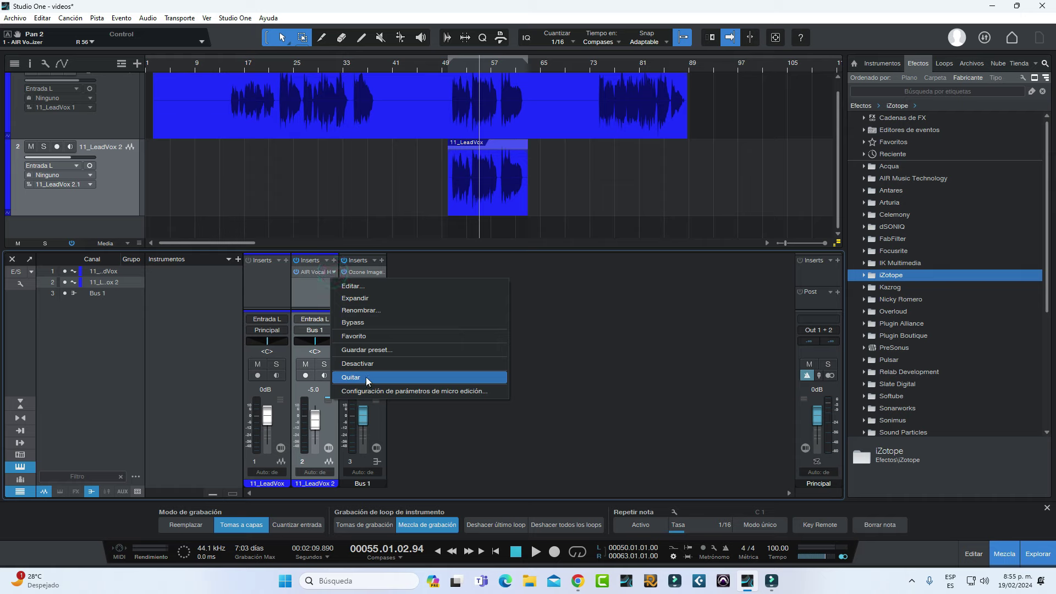
left_click(365, 377)
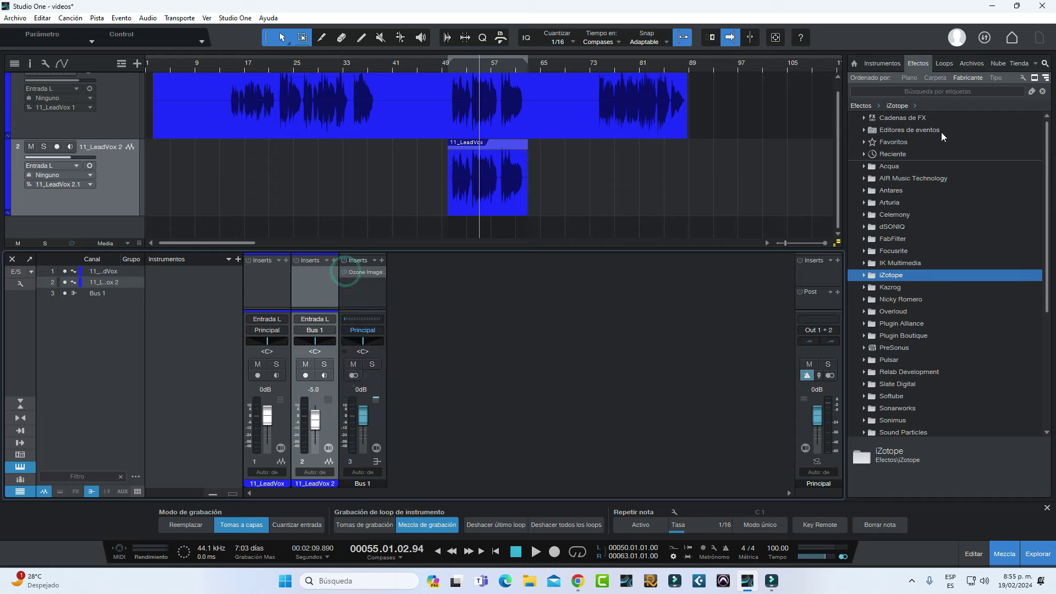
- Insert Antares Harmony Engine on the 11_LeadVox 2 channel, collapse the Antares folder and move the plug-in window clear of the channel inserts
left_click(863, 190)
scroll(979, 263, "down", 3)
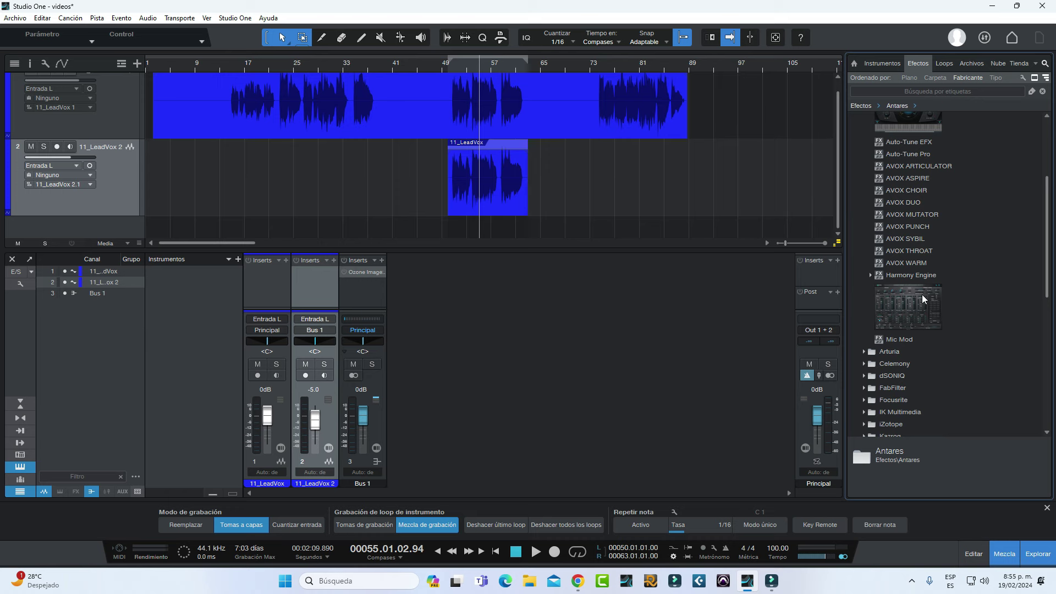
left_click_drag(918, 295, 308, 290)
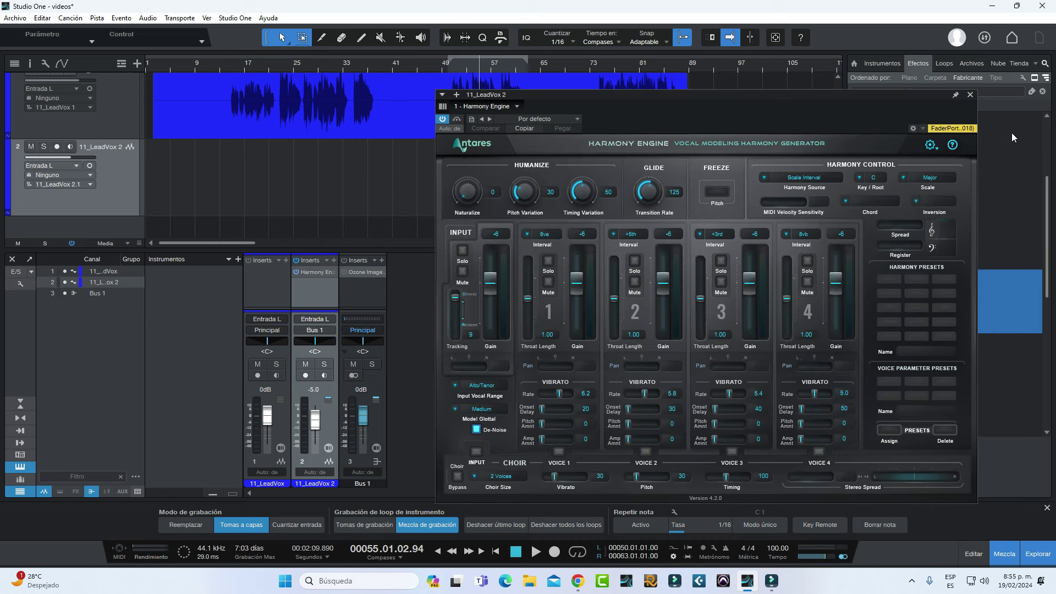
left_click_drag(915, 101, 639, 109)
scroll(1032, 183, "up", 3)
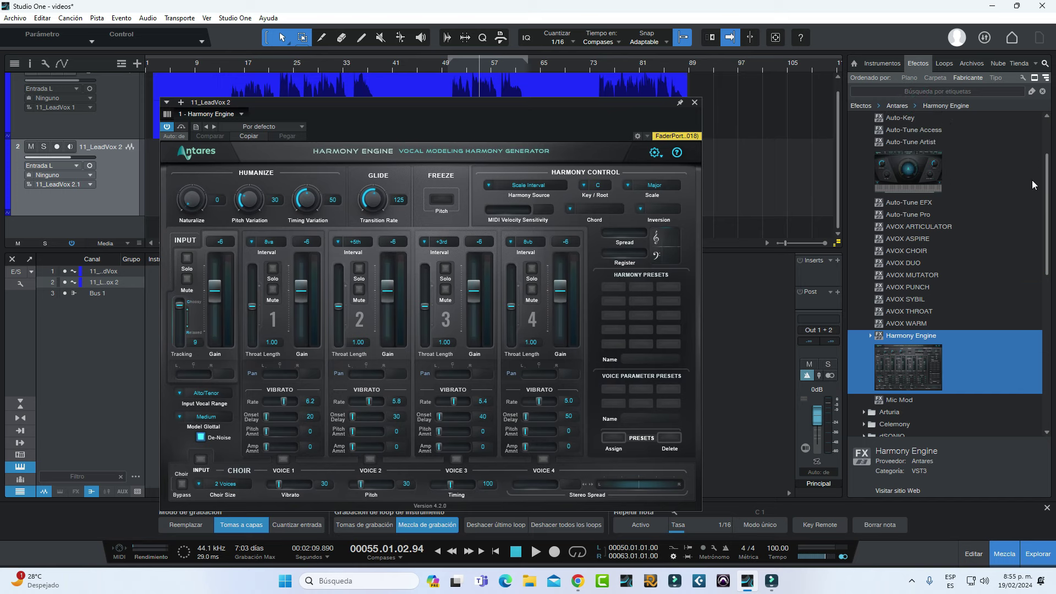
left_click(863, 190)
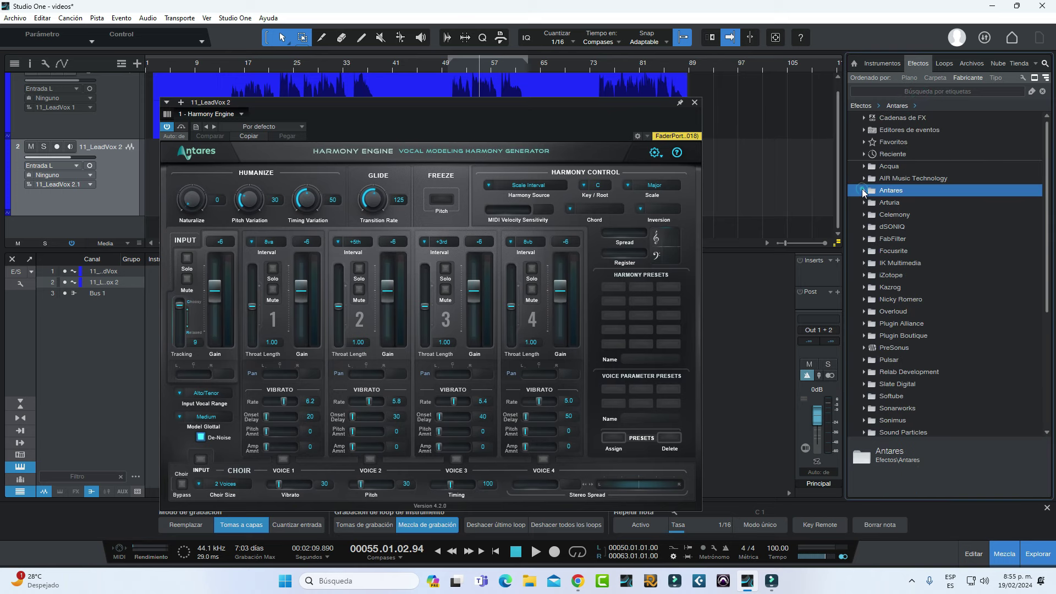
left_click_drag(529, 100, 892, 85)
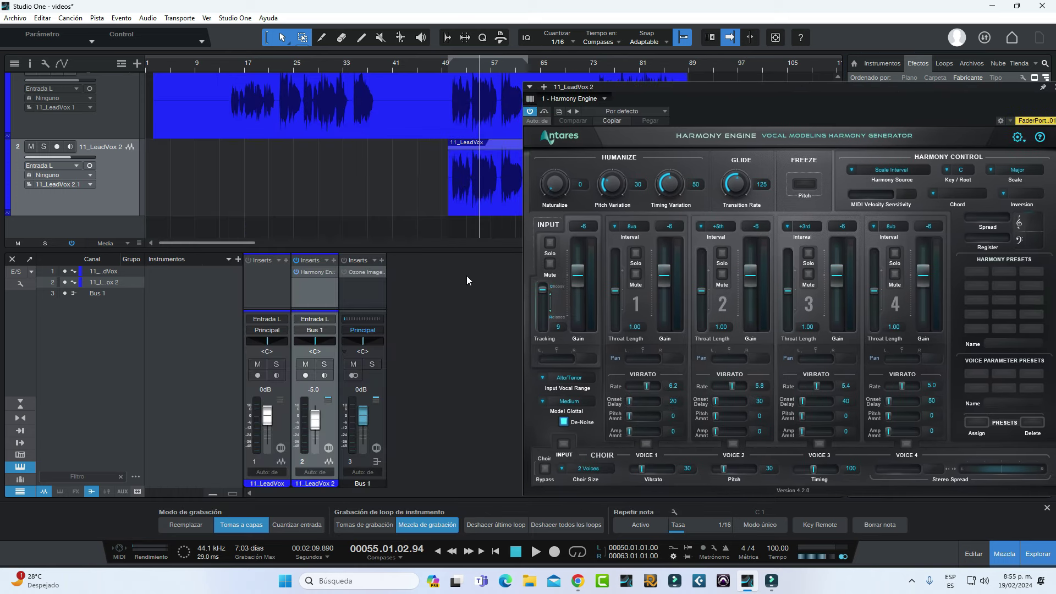
- Play the section from bar 50 to hear Harmony Engine's default settings on the duplicate vocal
left_click(450, 68)
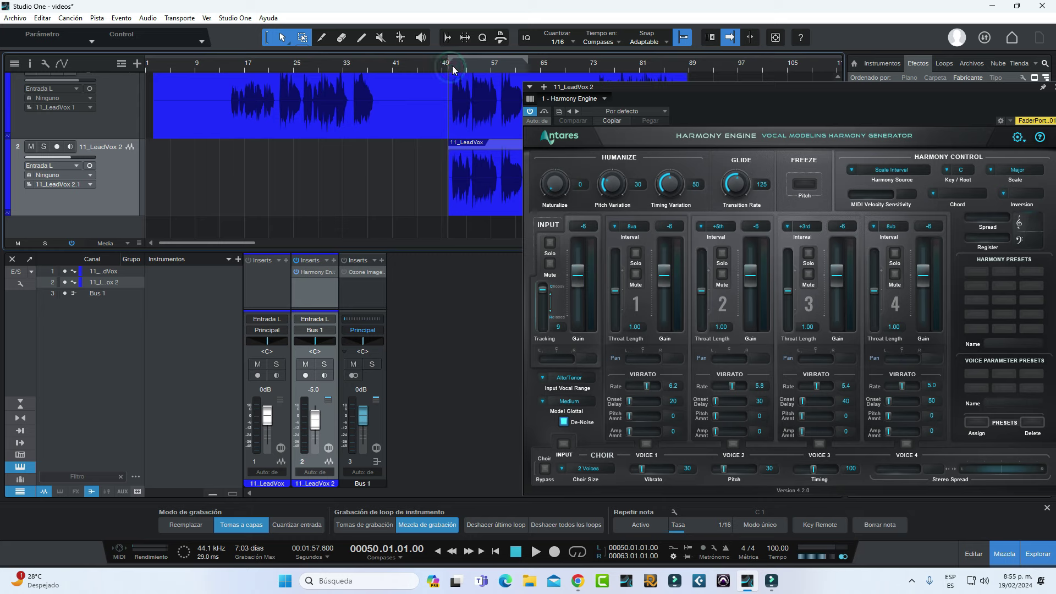
key("space")
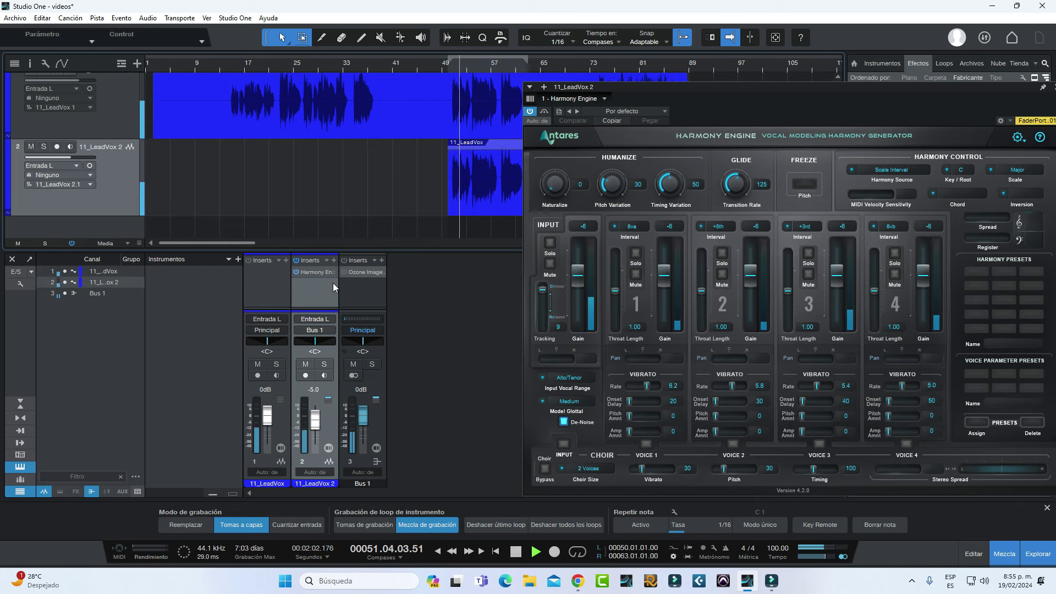
left_click_drag(830, 92, 714, 82)
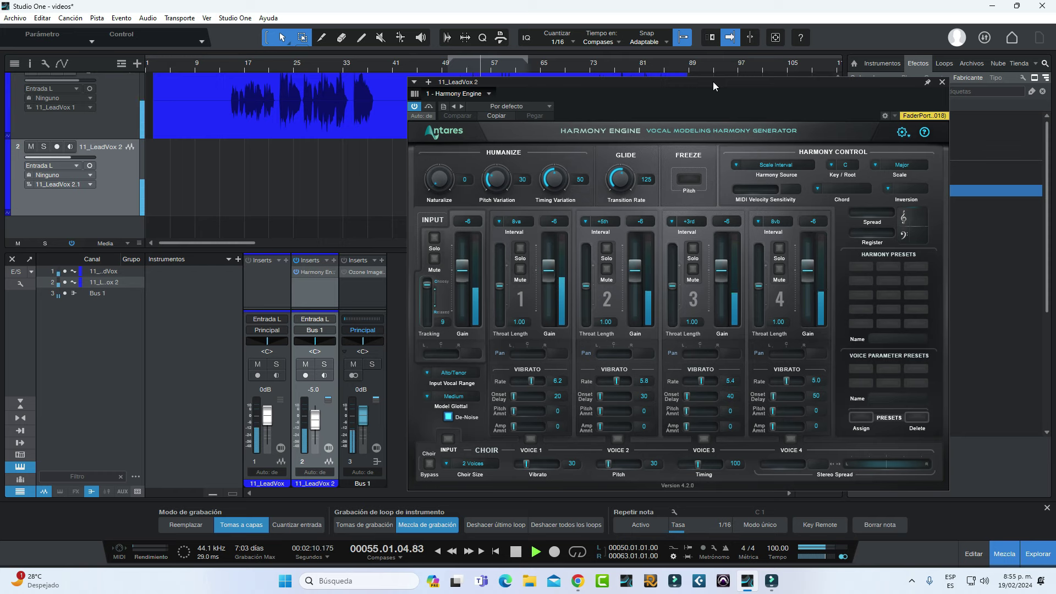
key("space")
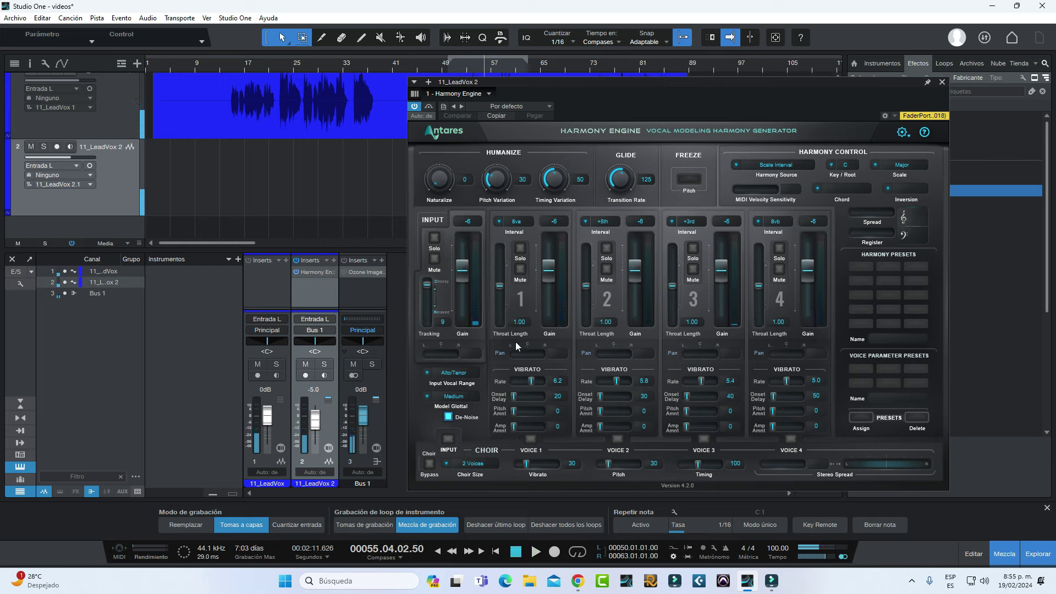
- Examine the interval choices available for Harmony Engine's voice 1
left_click(502, 221)
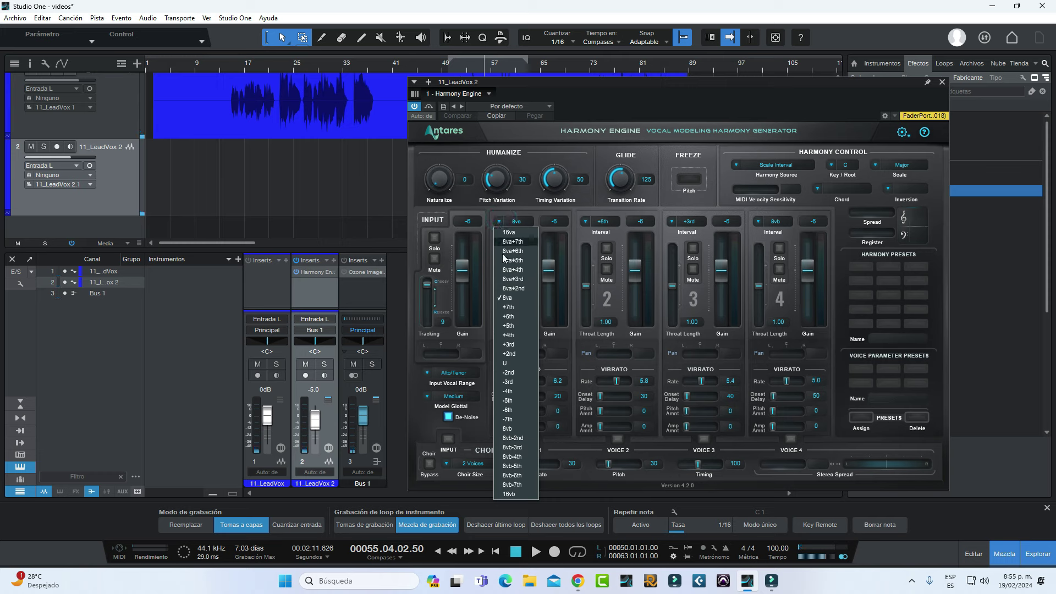
left_click(517, 223)
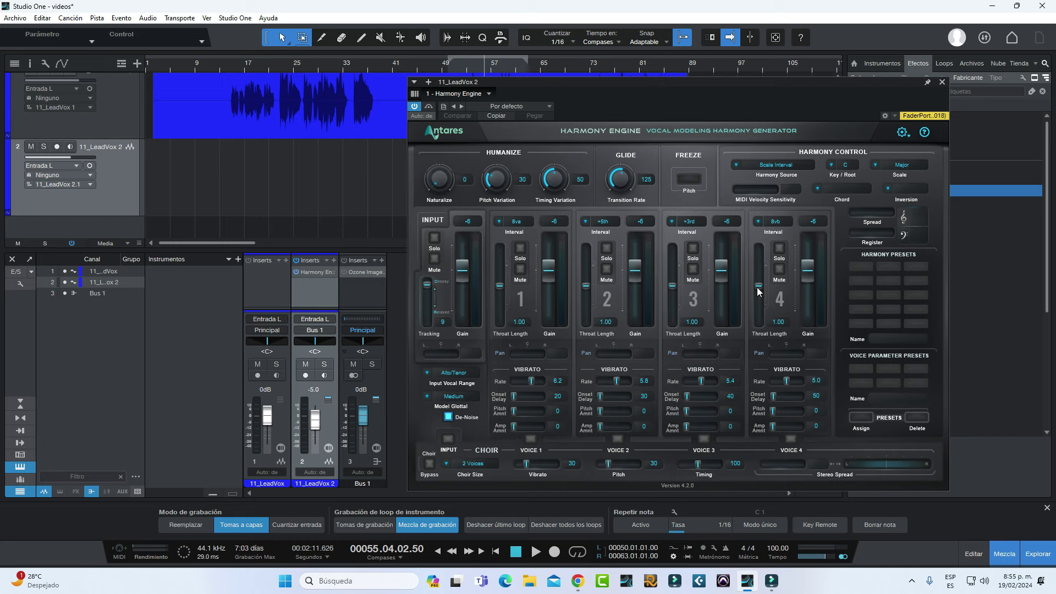
left_click(455, 353)
- Load Harmony Engine's Cool Chords 1 preset and play a short passage to hear it
left_click(520, 107)
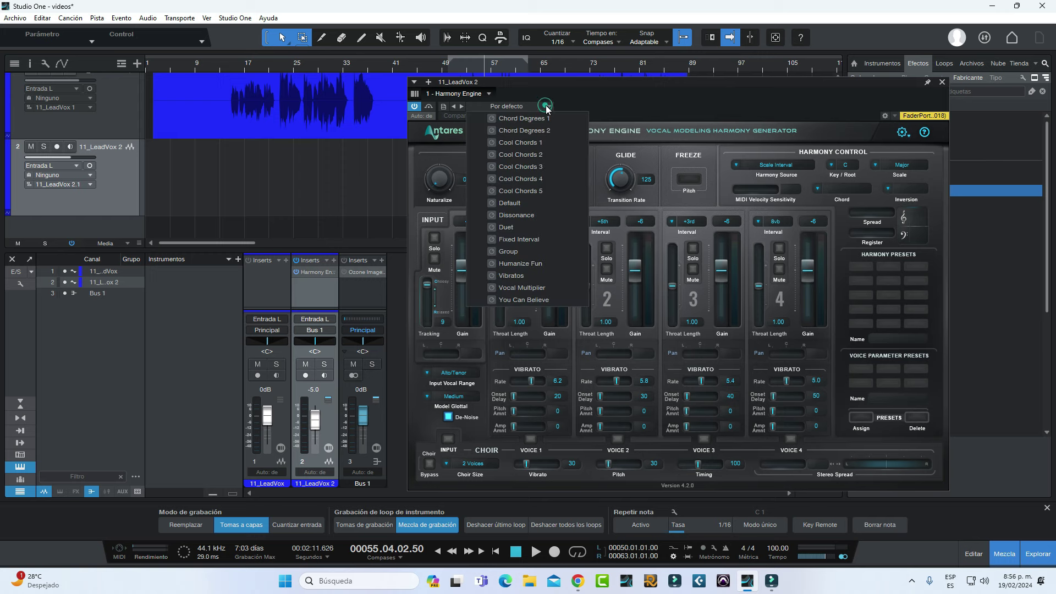
left_click(536, 143)
left_click(615, 113)
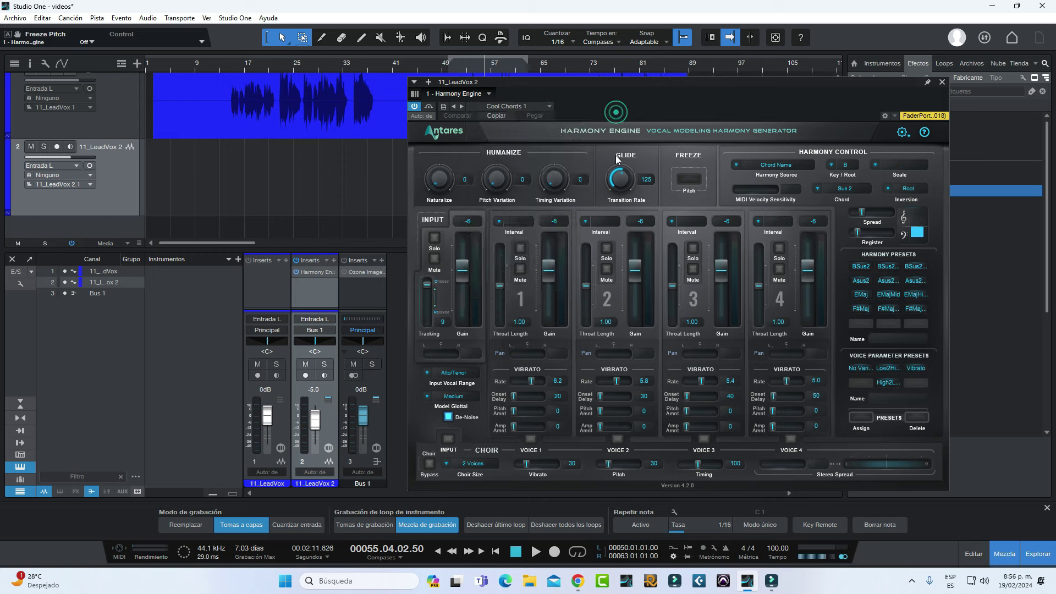
left_click(500, 222)
left_click(469, 222)
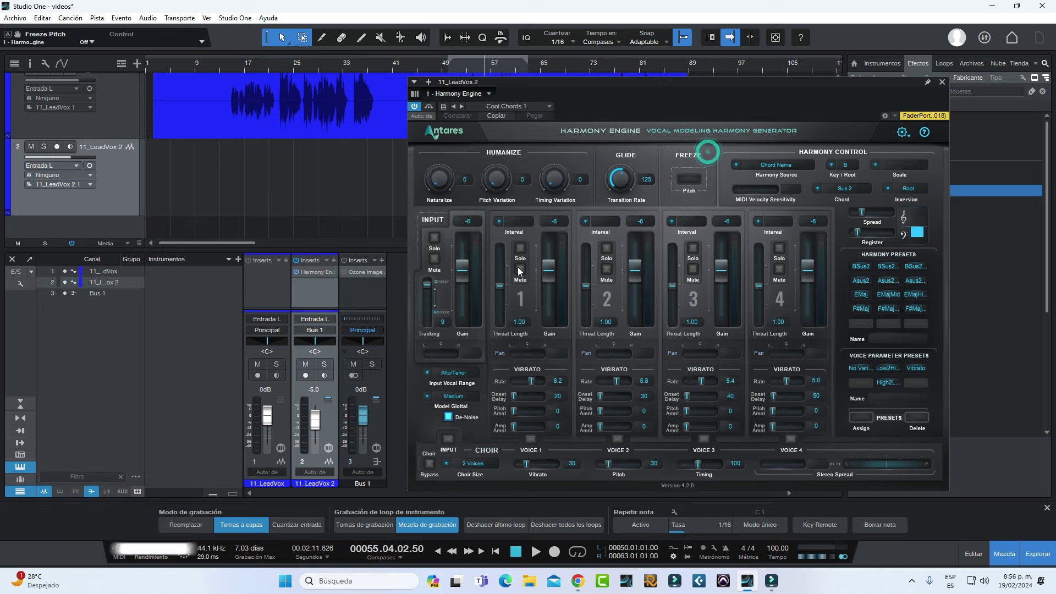
left_click_drag(513, 81, 485, 154)
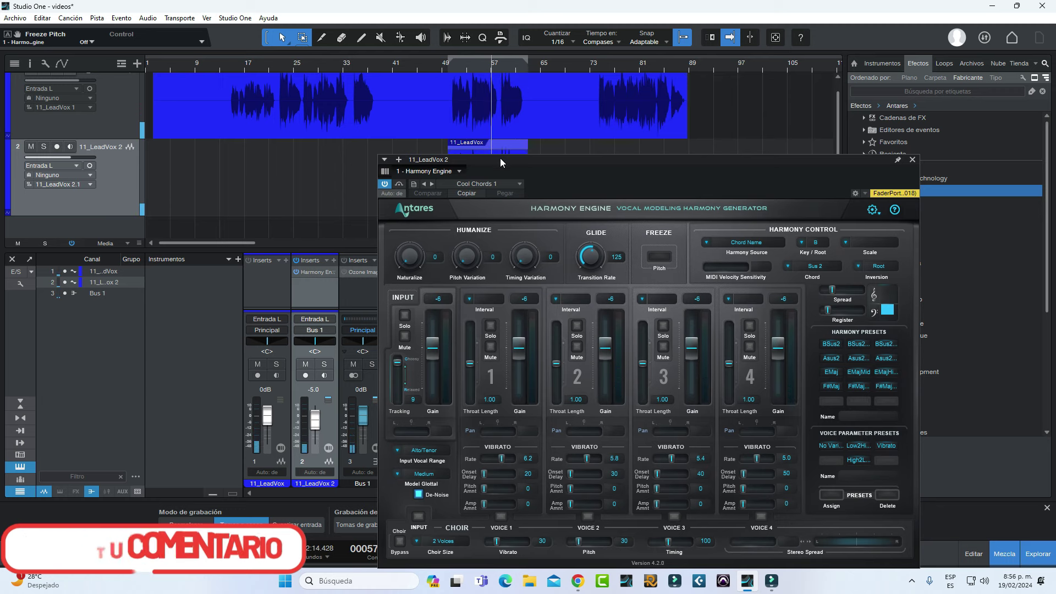
left_click_drag(500, 157, 534, 81)
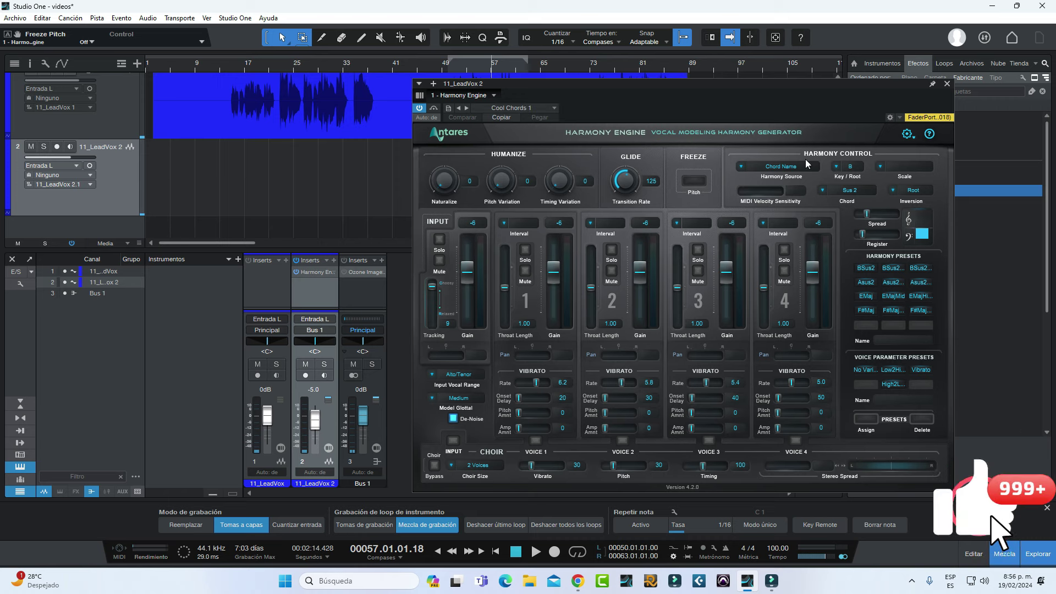
- Set Harmony Engine's key/root to C and its chord to Maj, listening briefly to the result
left_click(744, 167)
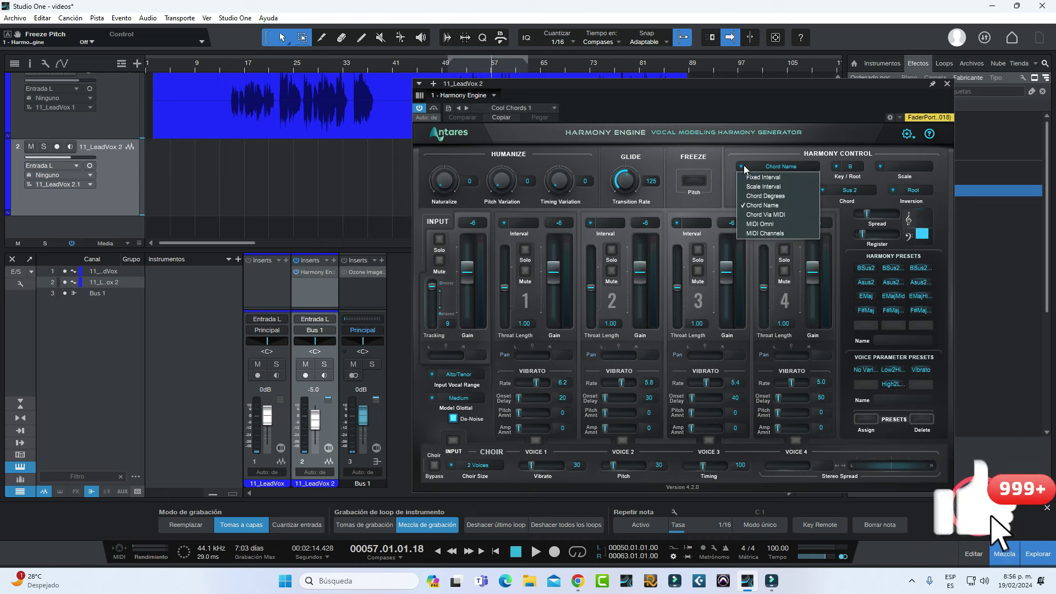
left_click(759, 151)
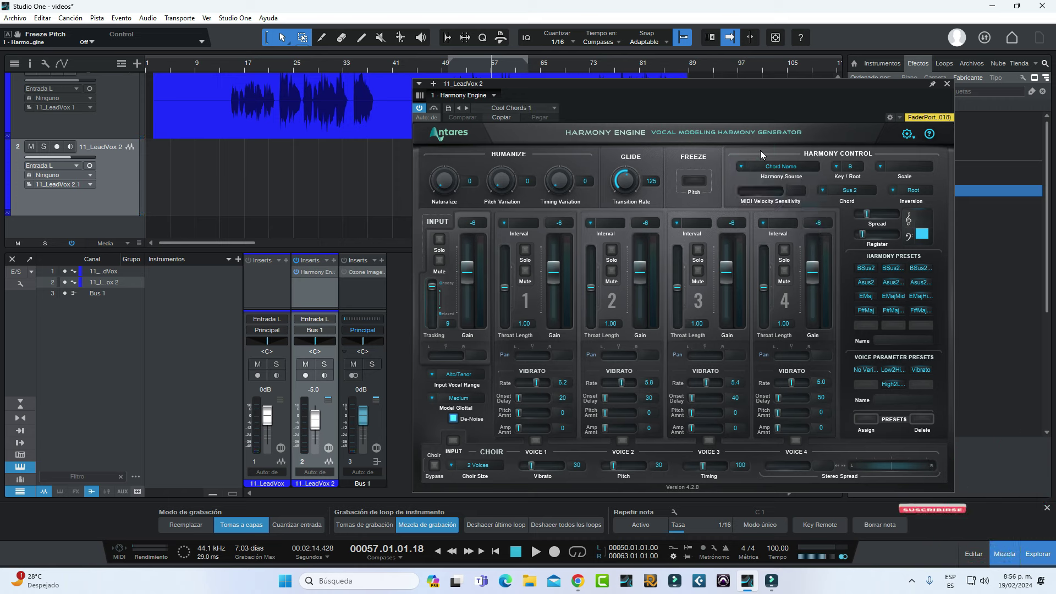
left_click(835, 167)
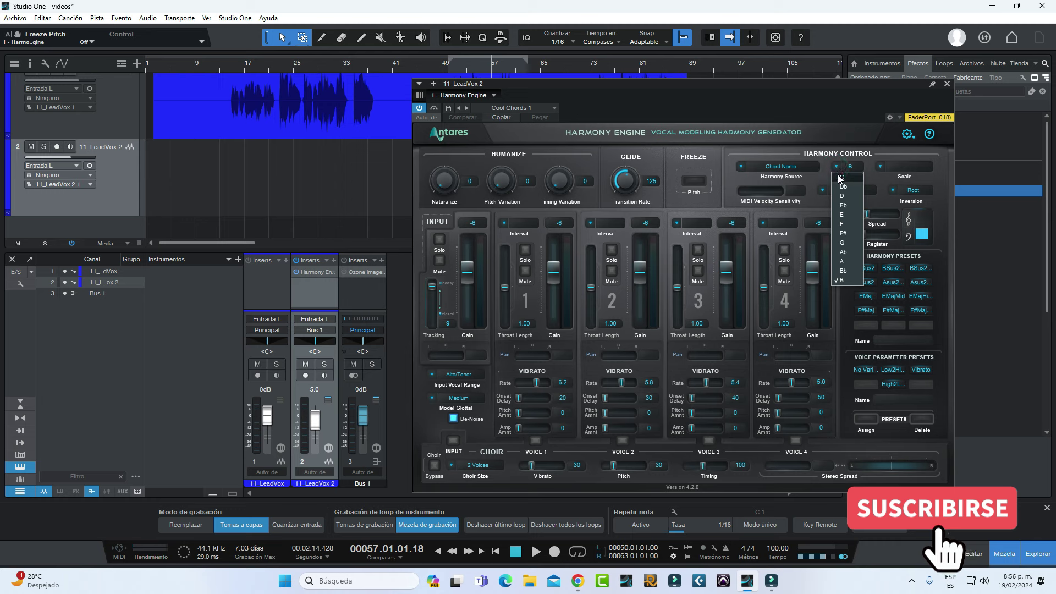
left_click(842, 177)
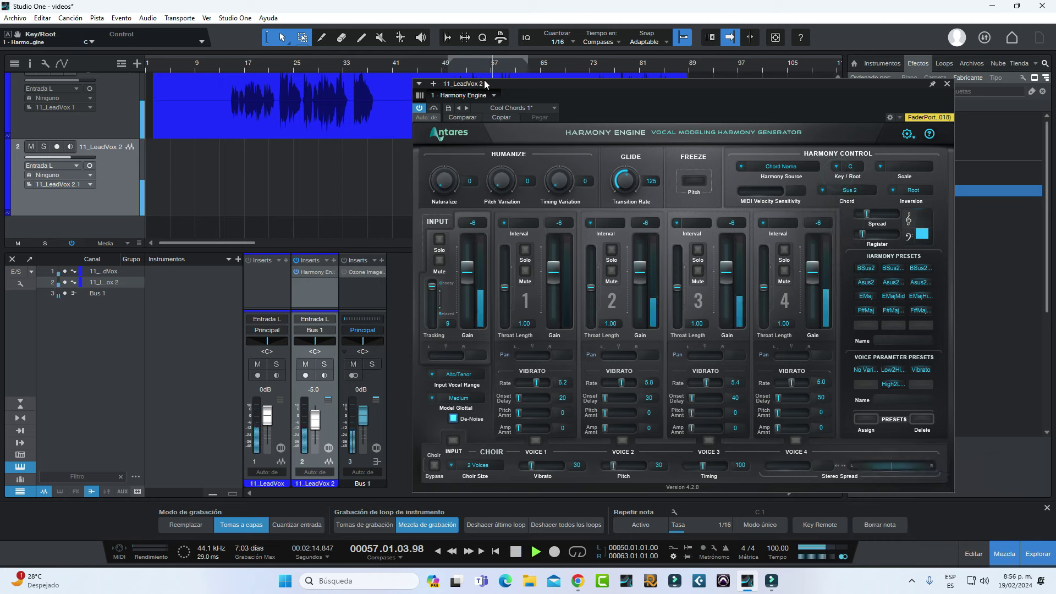
left_click(822, 190)
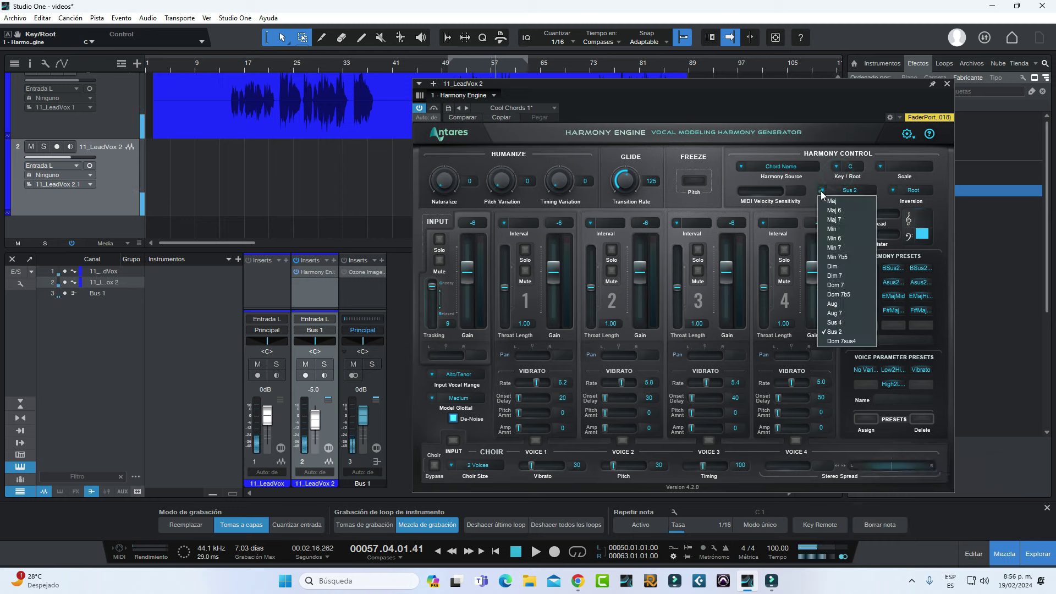
left_click(827, 202)
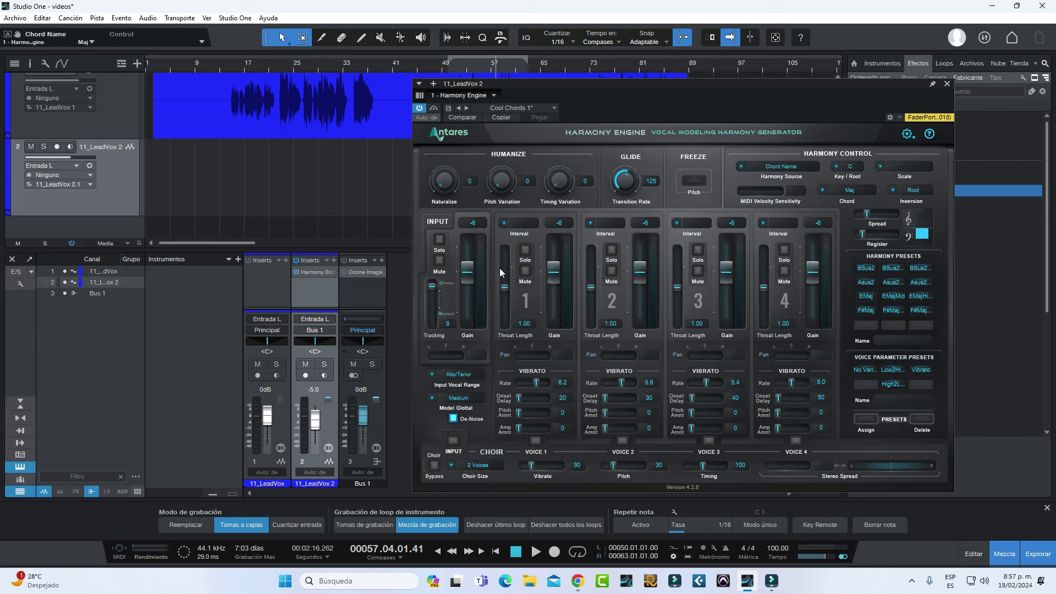
- Load Harmony Engine's Cool Chords 5 preset and set its key/root to C
left_click(555, 108)
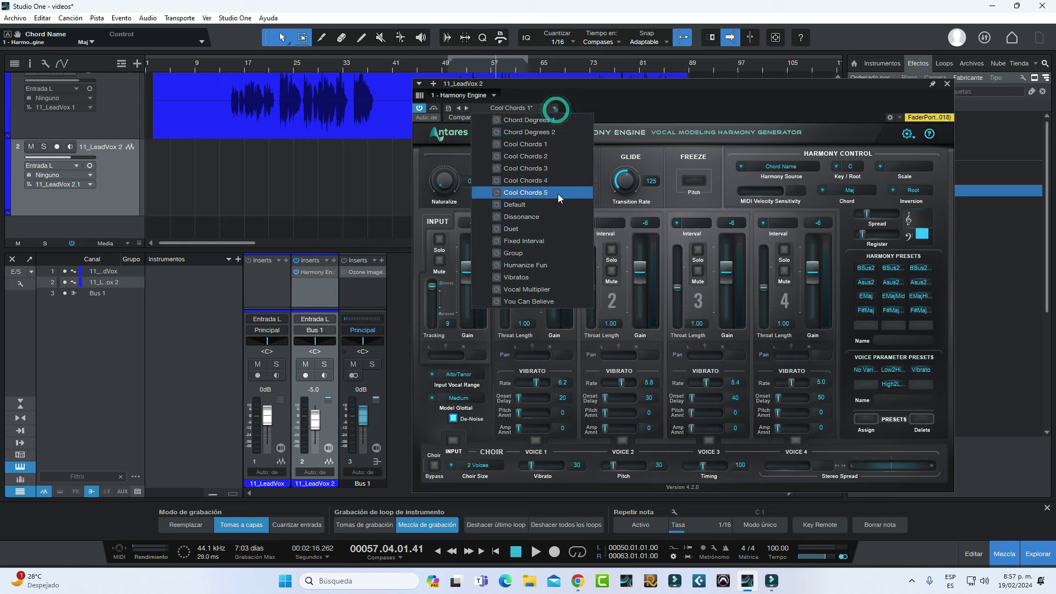
left_click(529, 205)
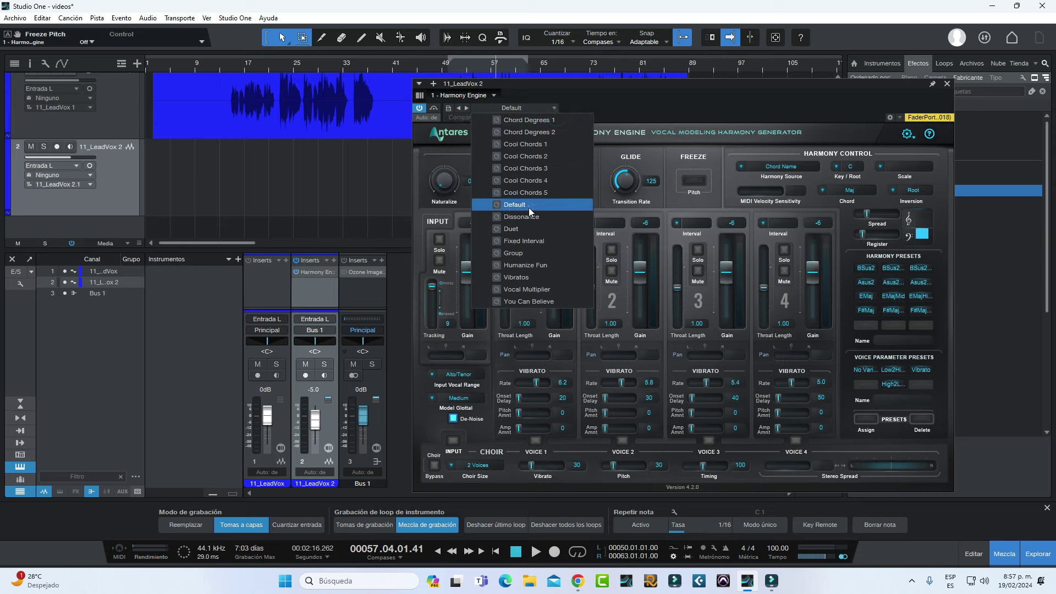
left_click(532, 193)
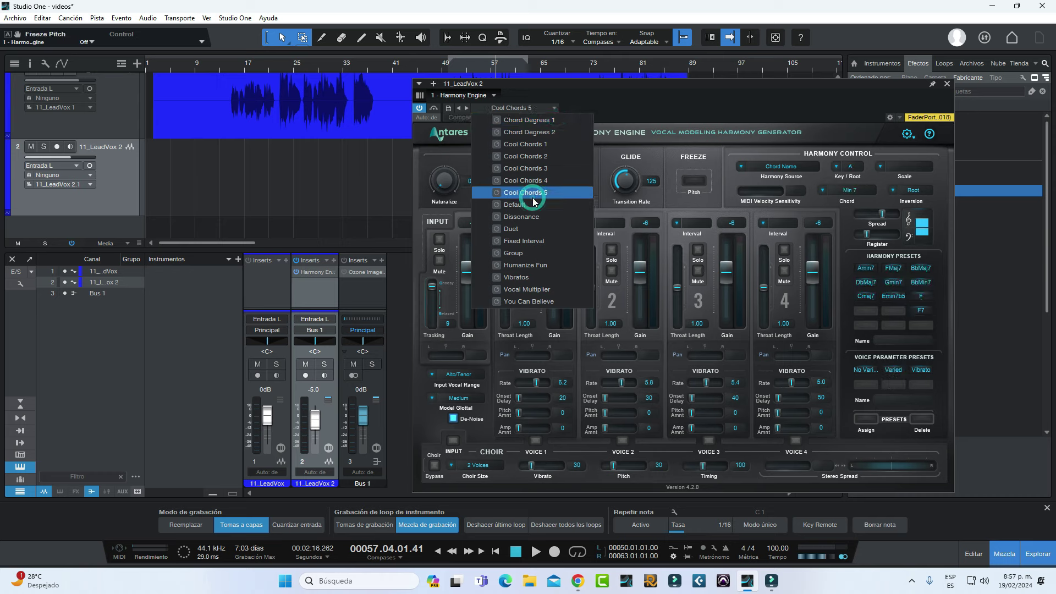
left_click(847, 166)
left_click(846, 178)
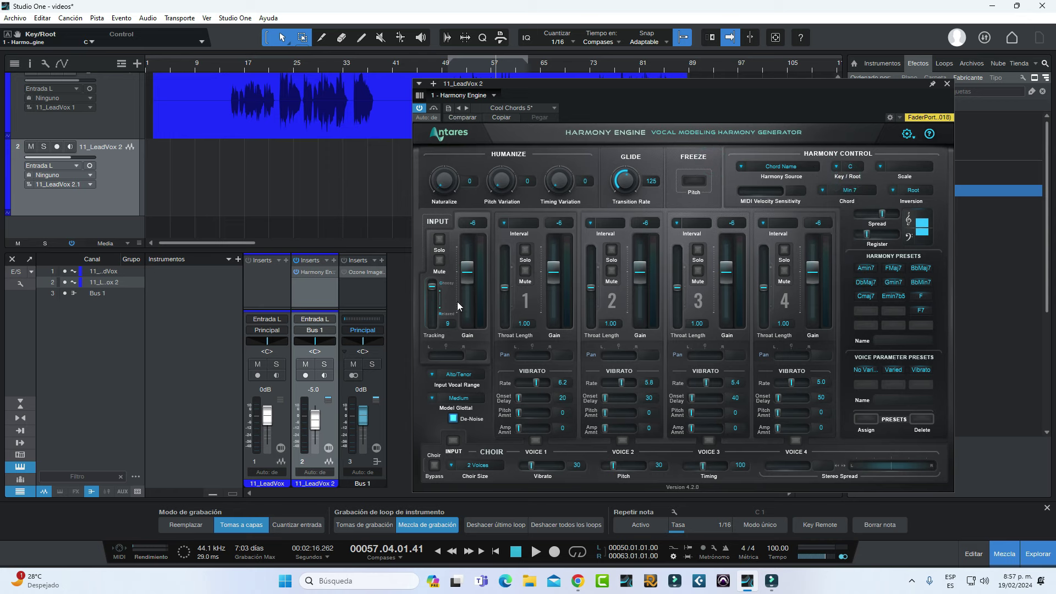
- Listen to the vocal passage with Harmony Engine's Cool Chords 5 preset in C, then stop playback
left_click_drag(563, 83, 556, 136)
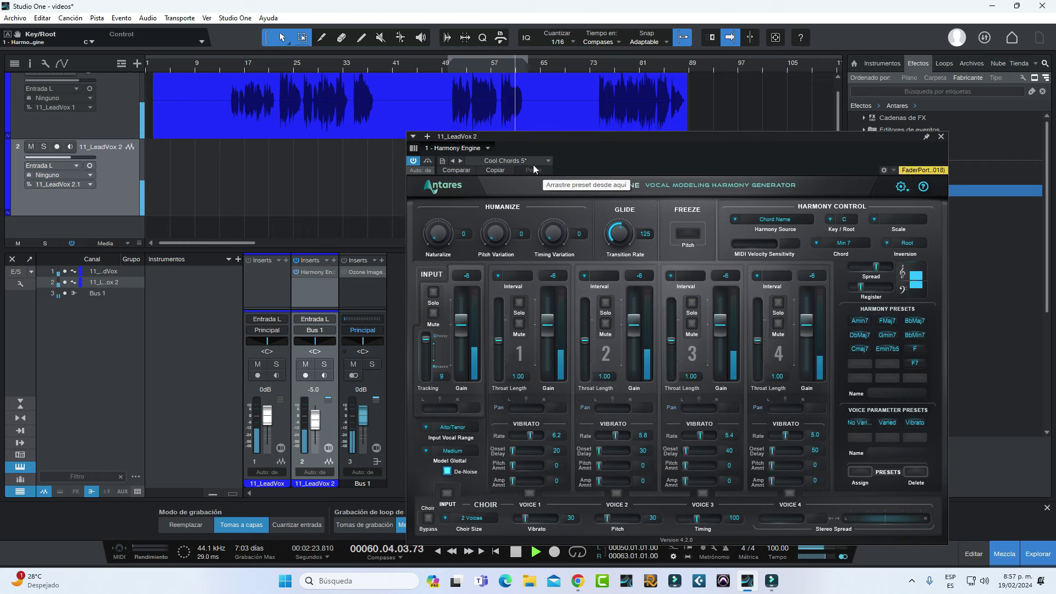
key("space")
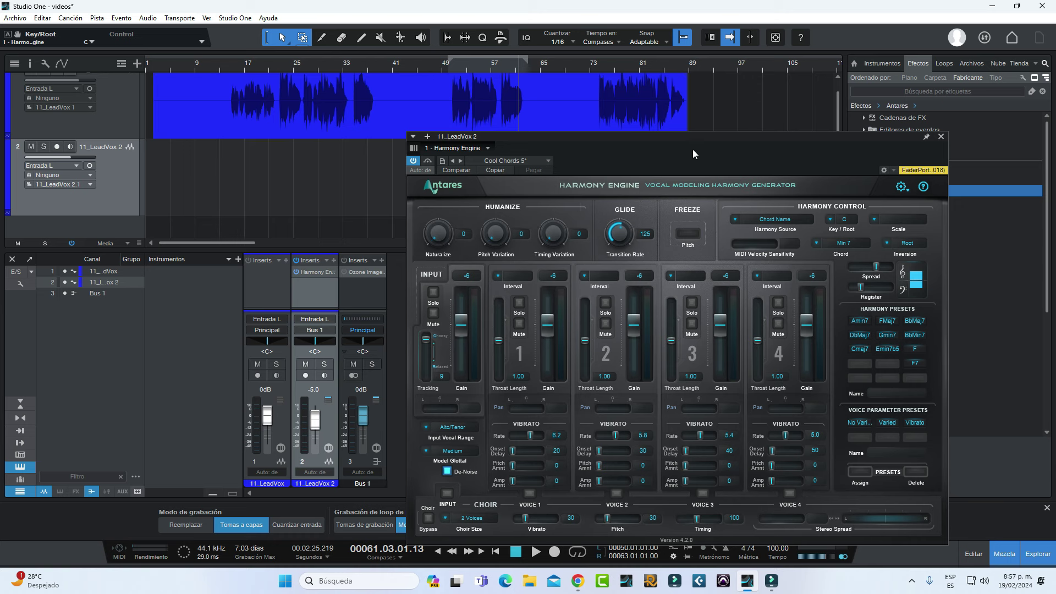
left_click_drag(684, 140, 683, 74)
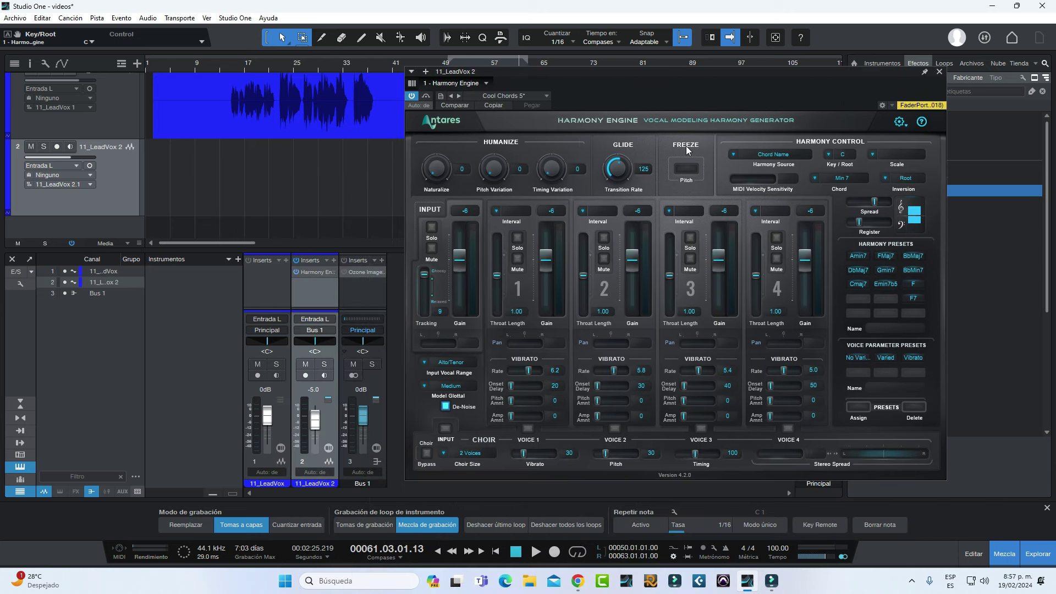
- Expand the Antares effects folder and remove Harmony Engine from the 11_LeadVox 2 channel
left_click_drag(777, 81, 508, 164)
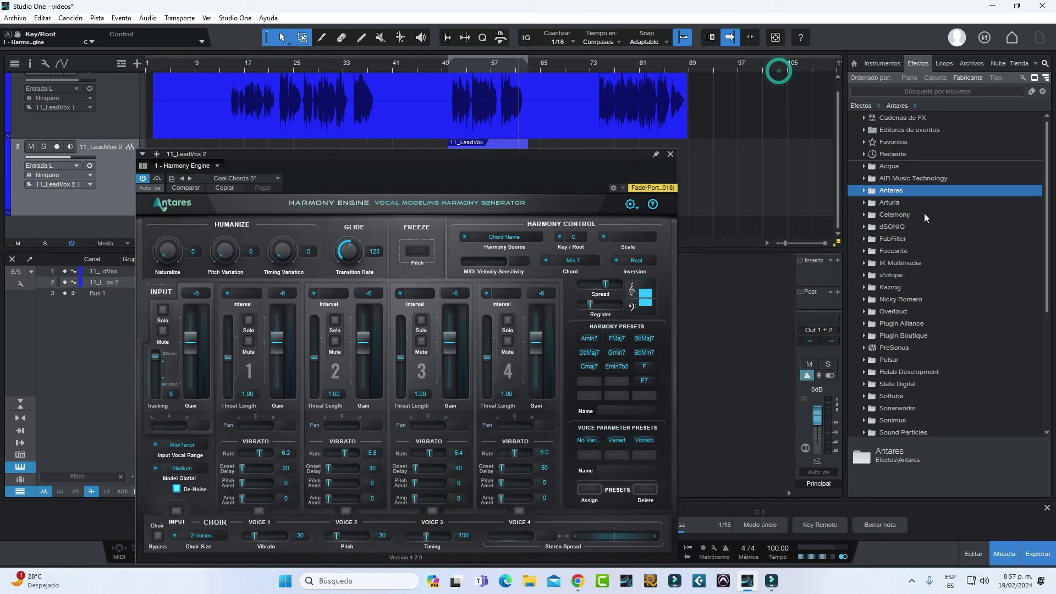
left_click(863, 190)
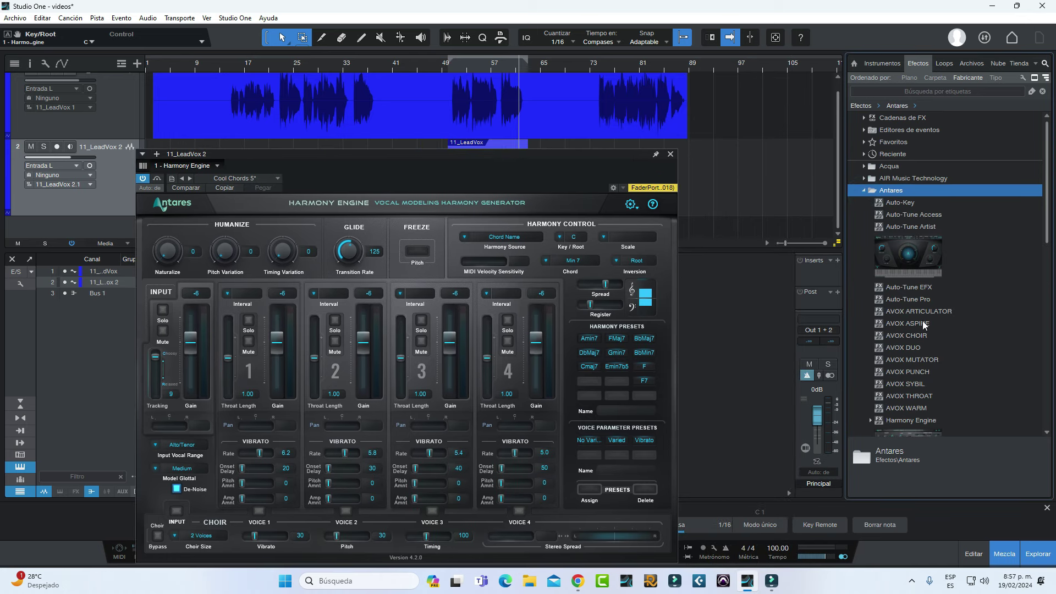
scroll(922, 321, "down", 1)
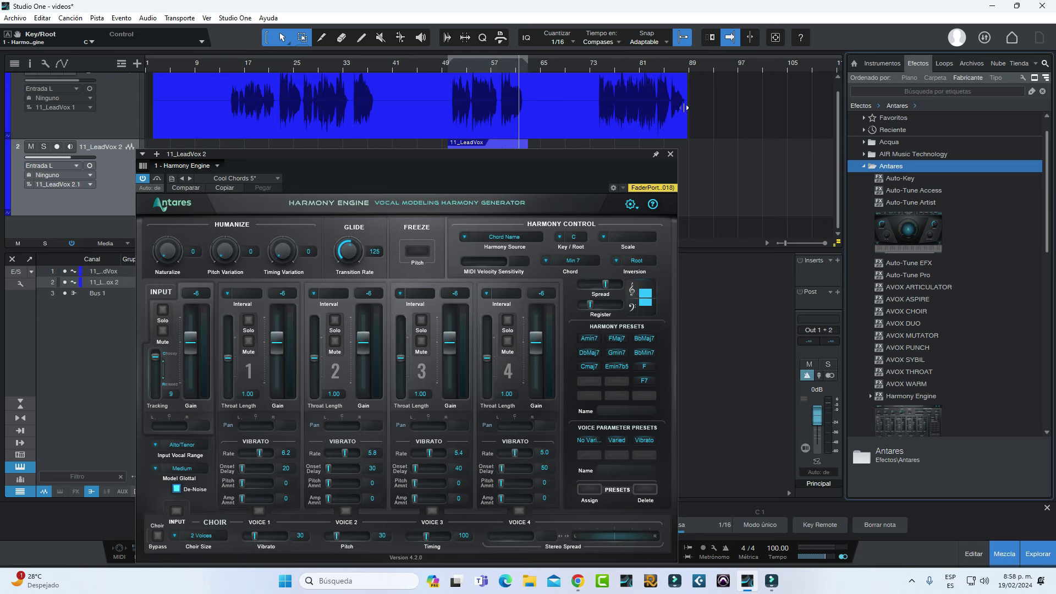
left_click(670, 156)
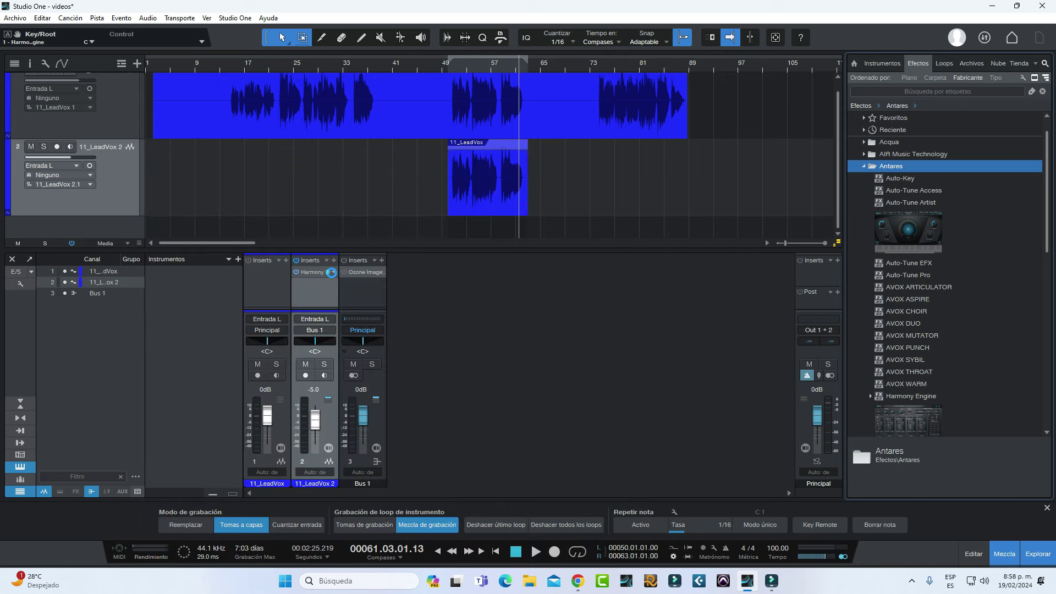
right_click(308, 273)
left_click(361, 375)
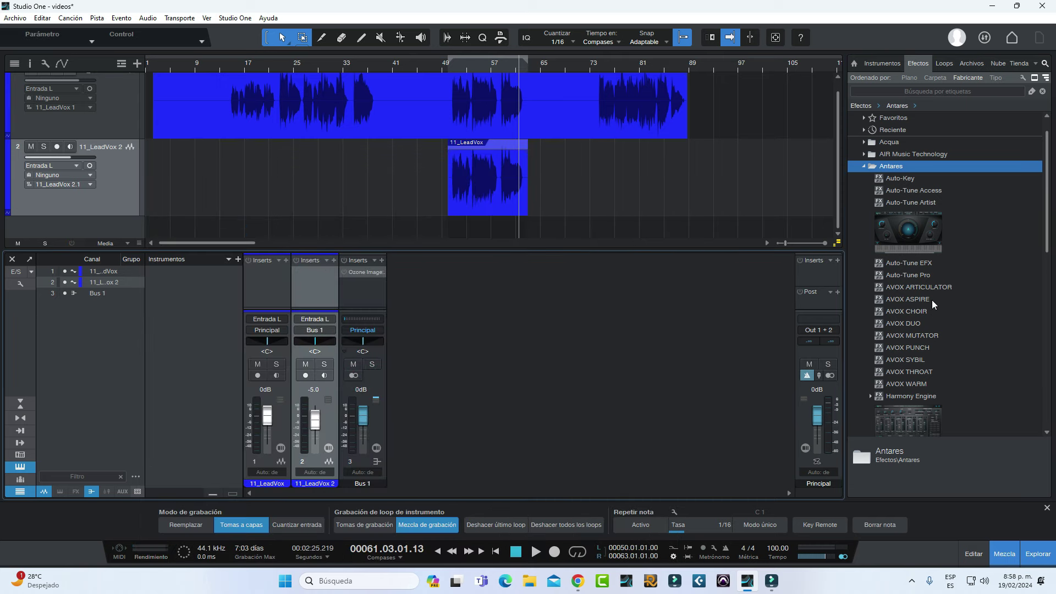
- Insert Antares AVOX CHOIR on the 11_LeadVox 2 channel and play the duplicated passage
left_click_drag(916, 309, 303, 273)
left_click_drag(265, 161, 746, 162)
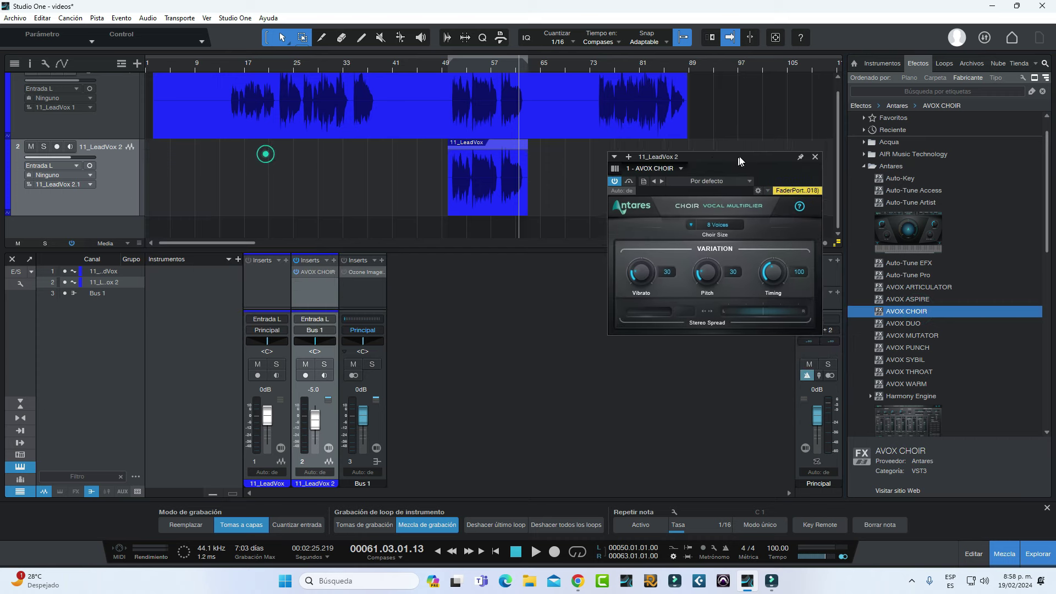
left_click(467, 65)
key("space")
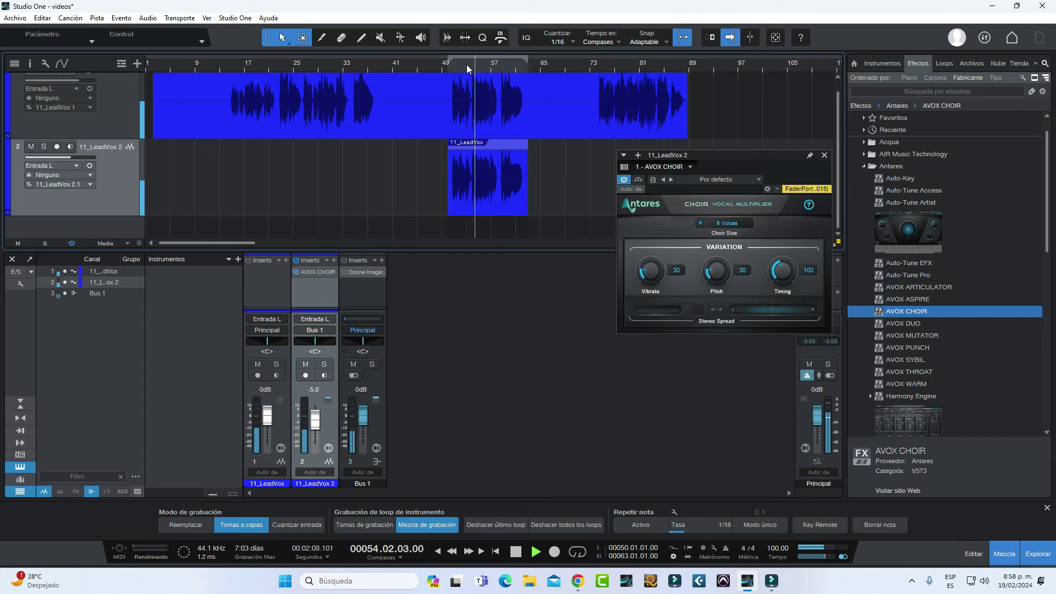
- Try a different AVOX CHOIR choir size, stop playback, and set the size to 16 Voices
left_click(700, 222)
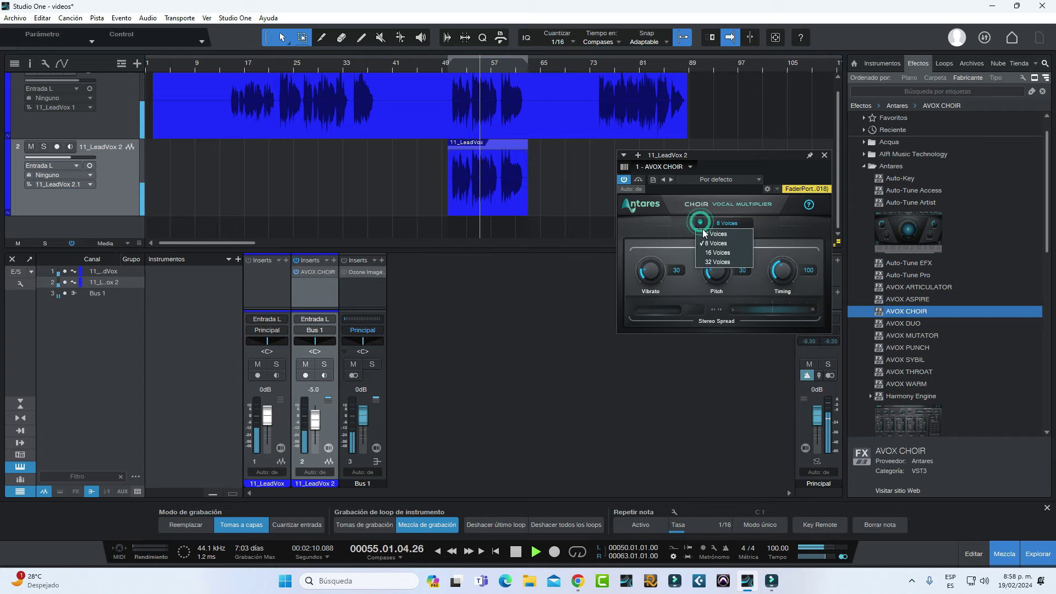
left_click(718, 233)
key("space")
left_click(701, 223)
left_click(718, 245)
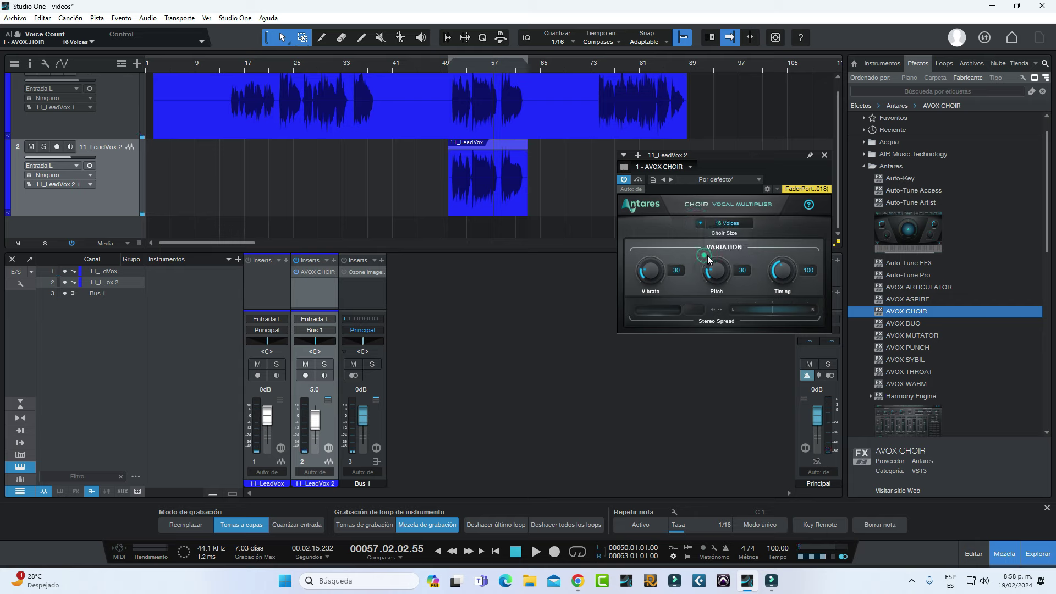
- Play the passage from bar 55 and compare the vocal with AVOX CHOIR switched off and on
left_click(480, 70)
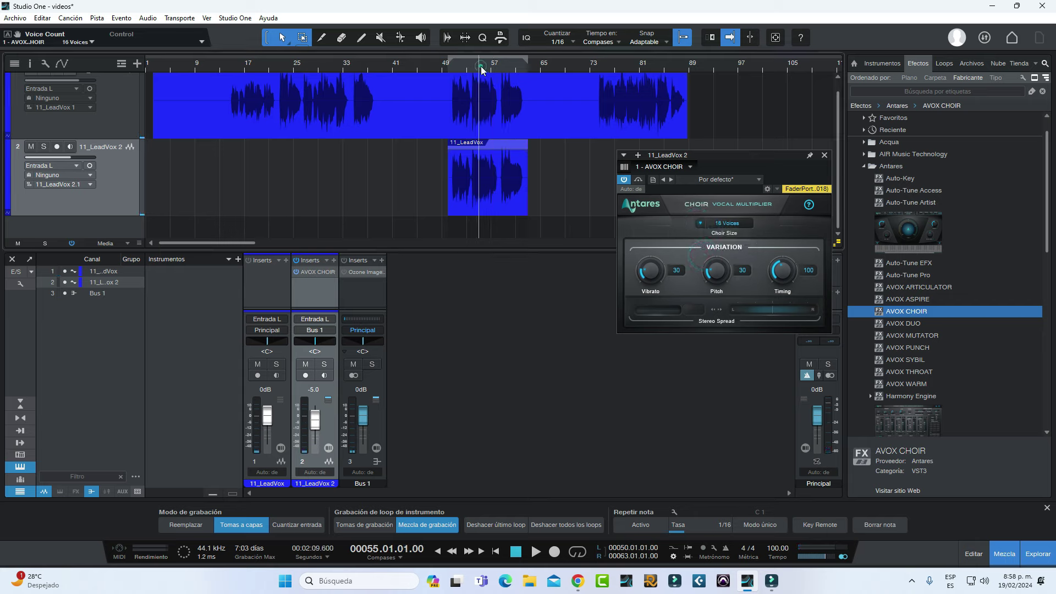
key("space")
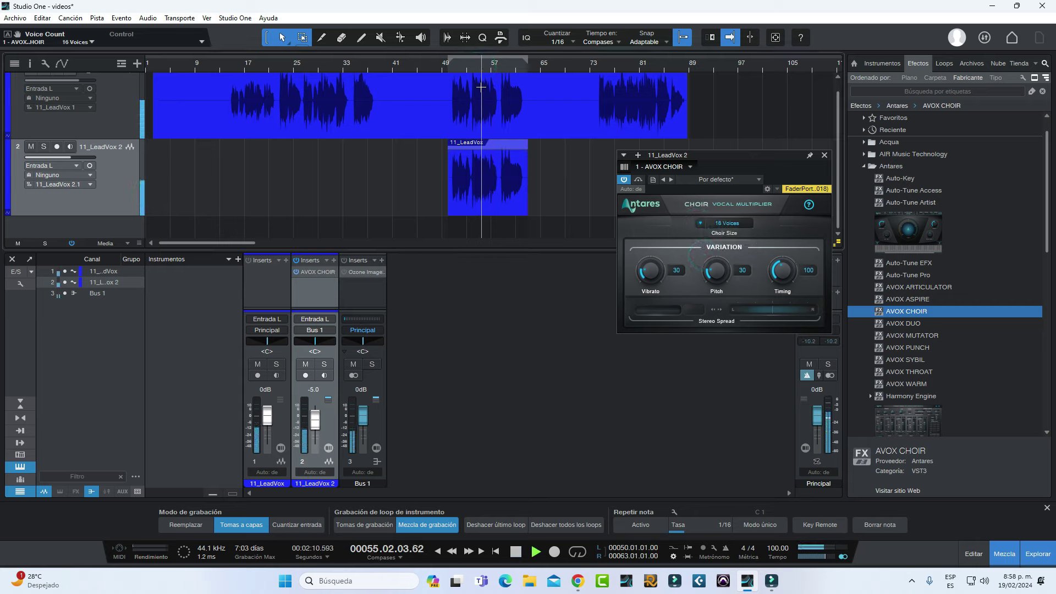
left_click(295, 271)
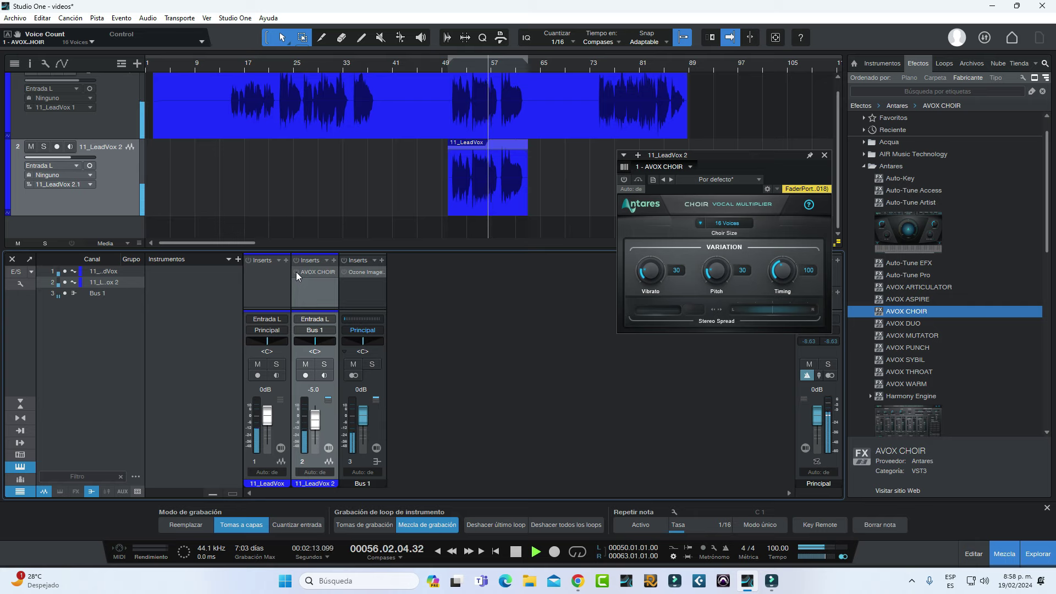
left_click(296, 272)
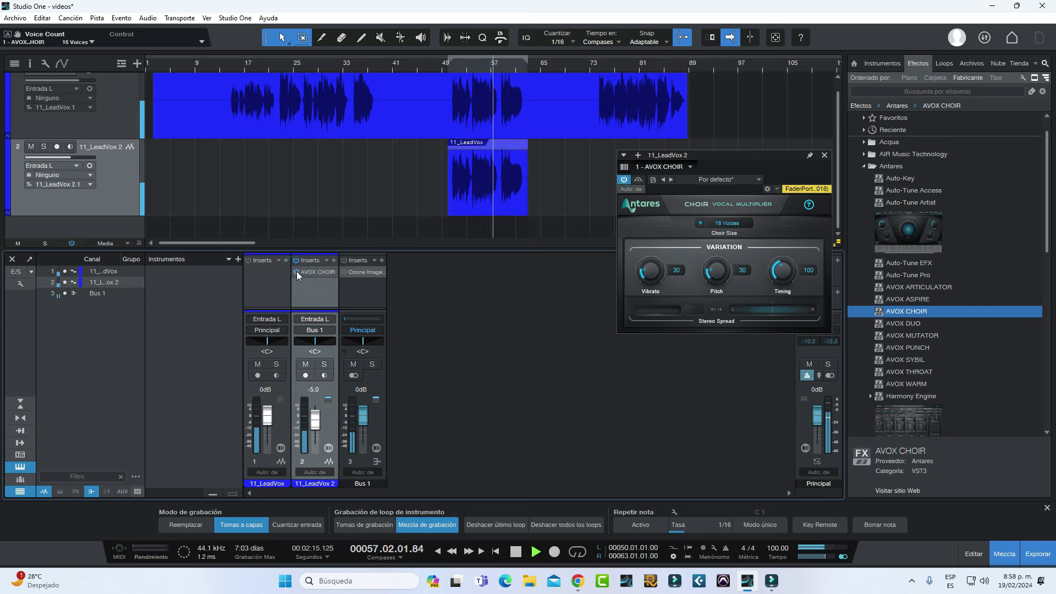
- Compare Bus 1 with Ozone Imager 2 off and on during playback, leaving the imager enabled and its window closed
left_click(344, 272)
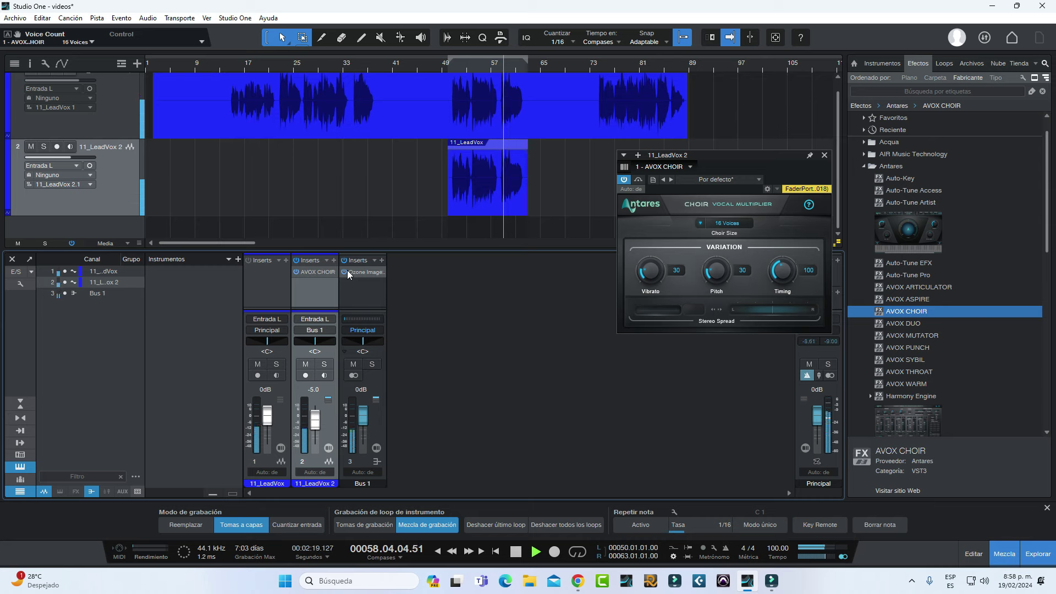
left_click(344, 272)
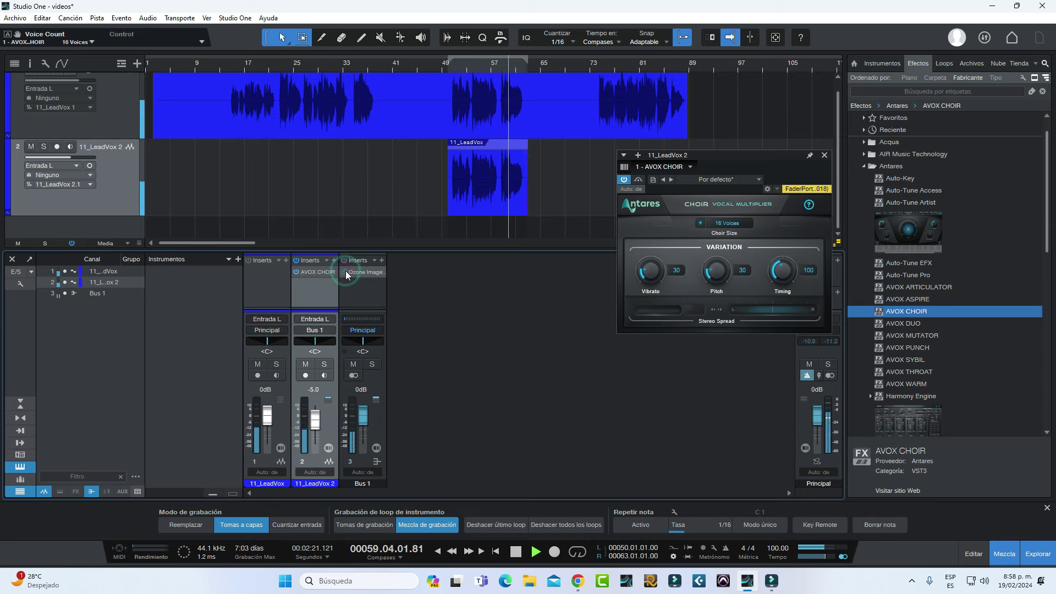
double_click(358, 271)
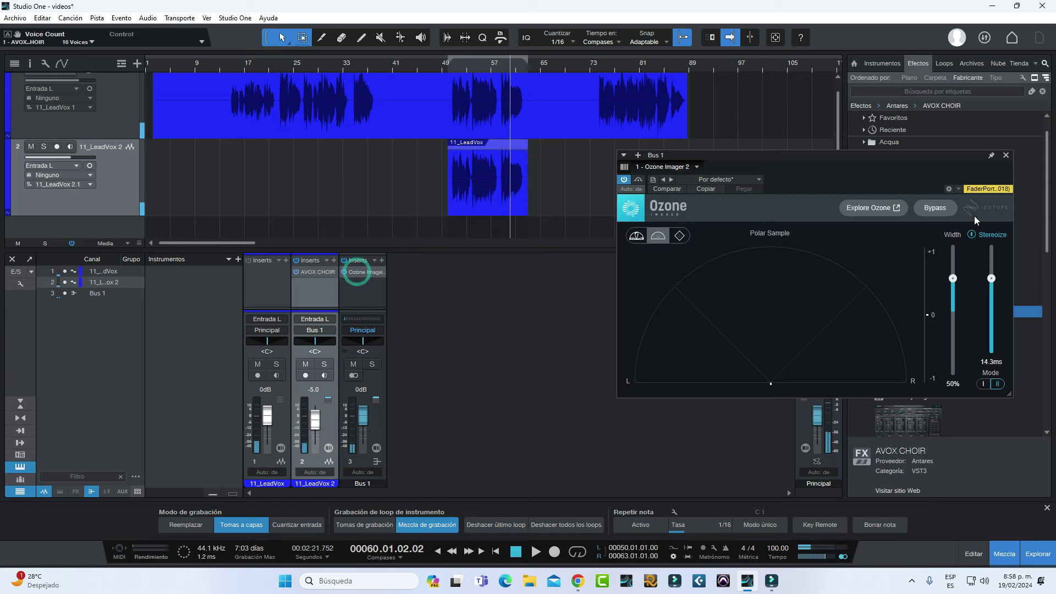
left_click(344, 272)
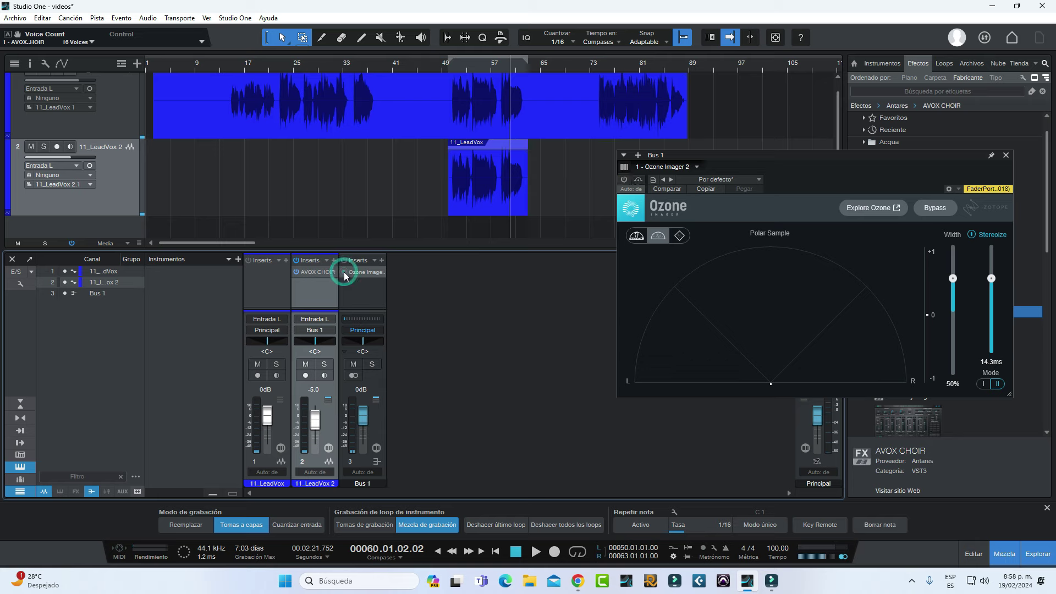
key("space")
left_click(344, 271)
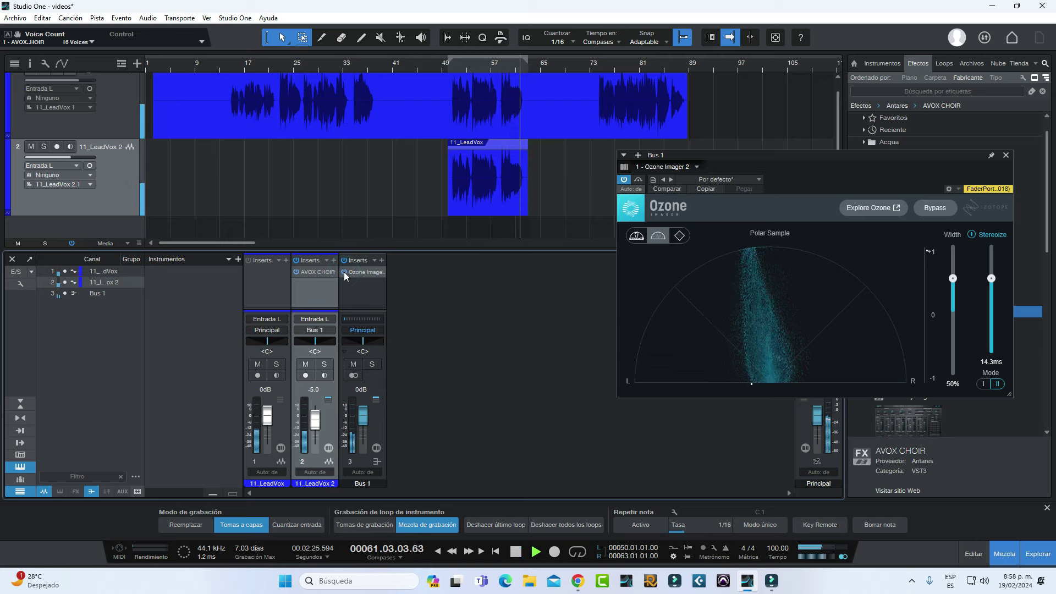
key("space")
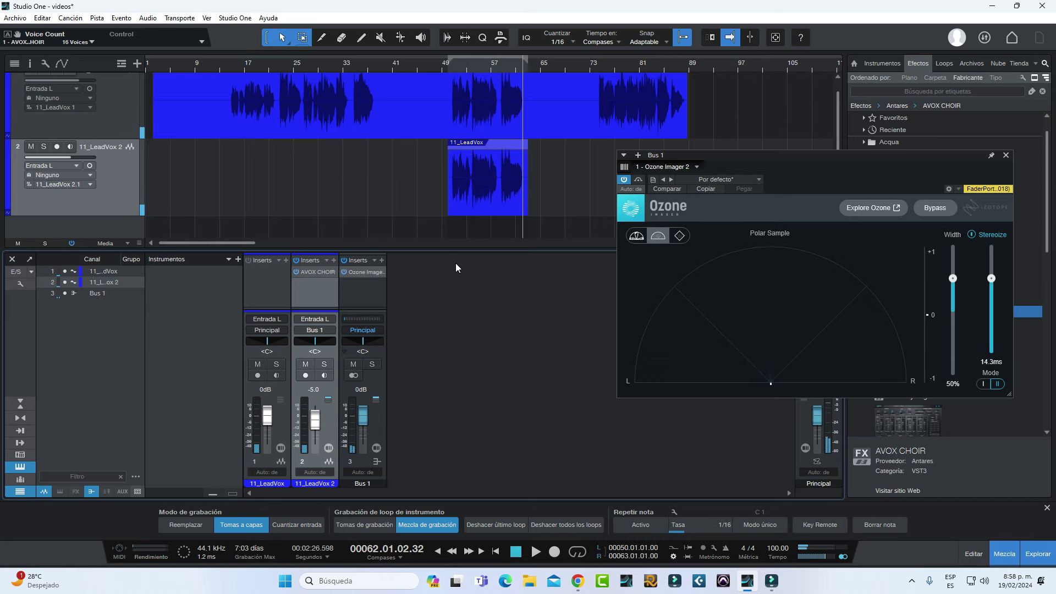
left_click(1006, 156)
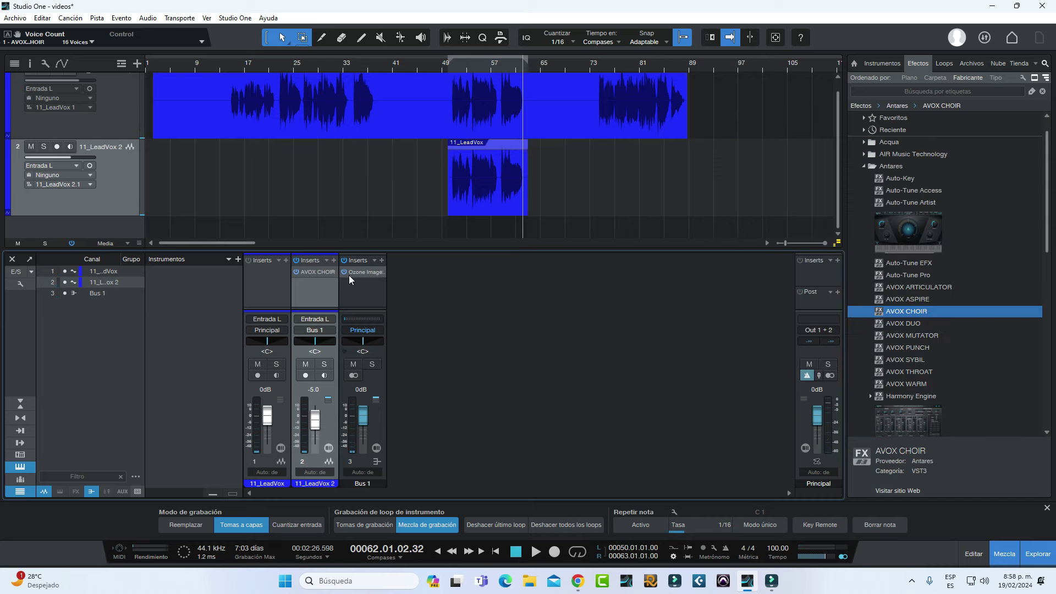
- Replace AVOX CHOIR on the 11_LeadVox 2 channel with AIR Vocal Harmonizer from the AIR Music Technology effects
right_click(335, 271)
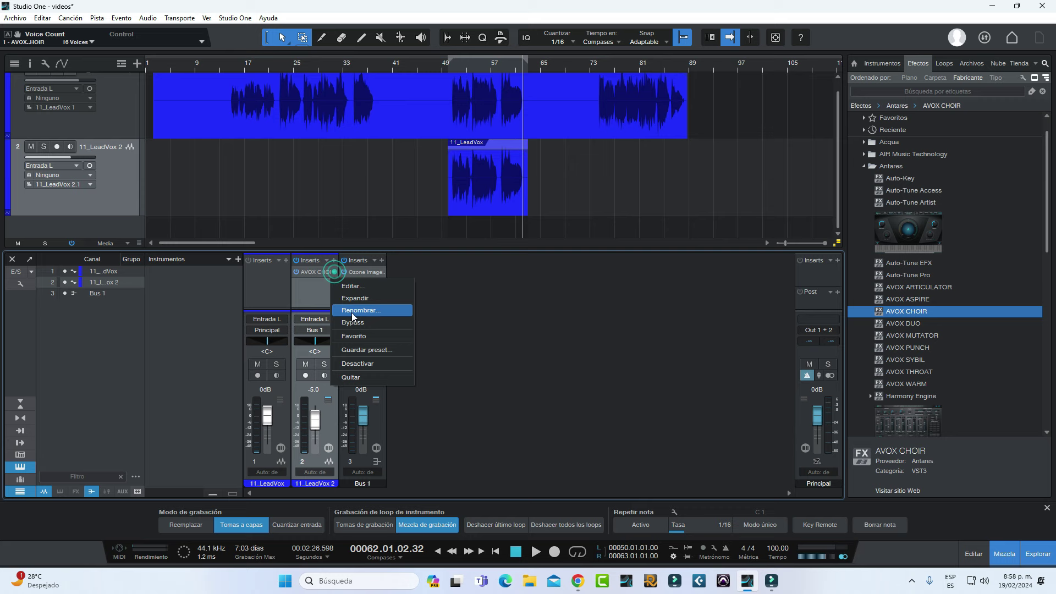
left_click(368, 380)
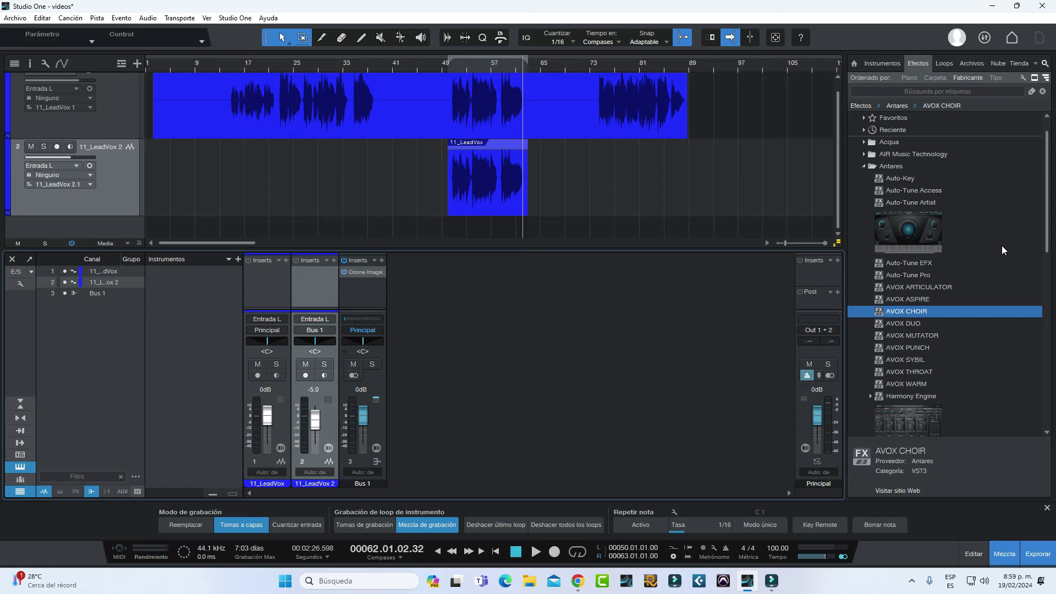
scroll(1001, 246, "up", 1)
left_click(865, 190)
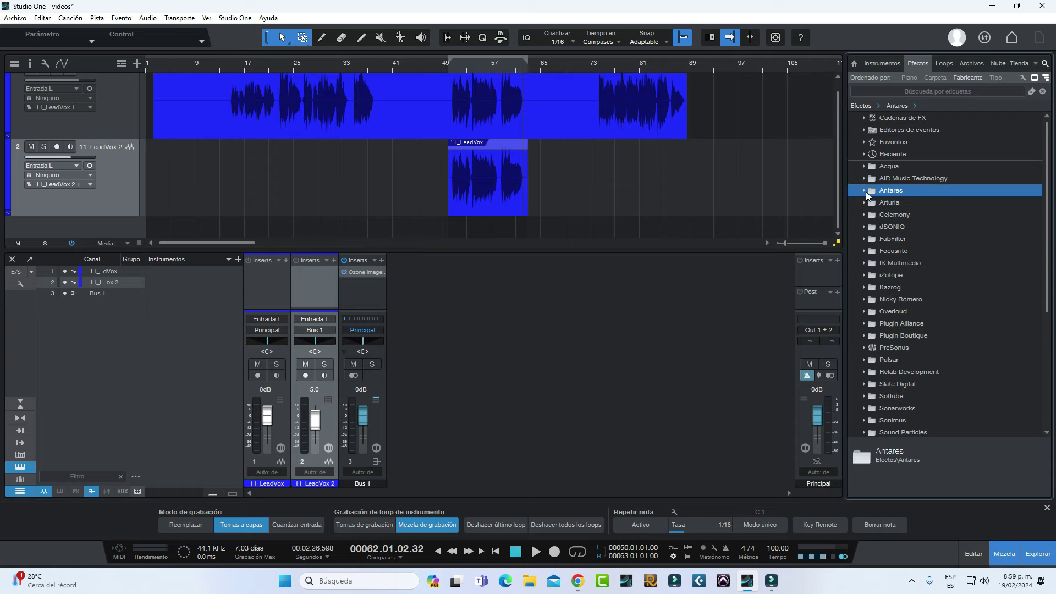
left_click(862, 177)
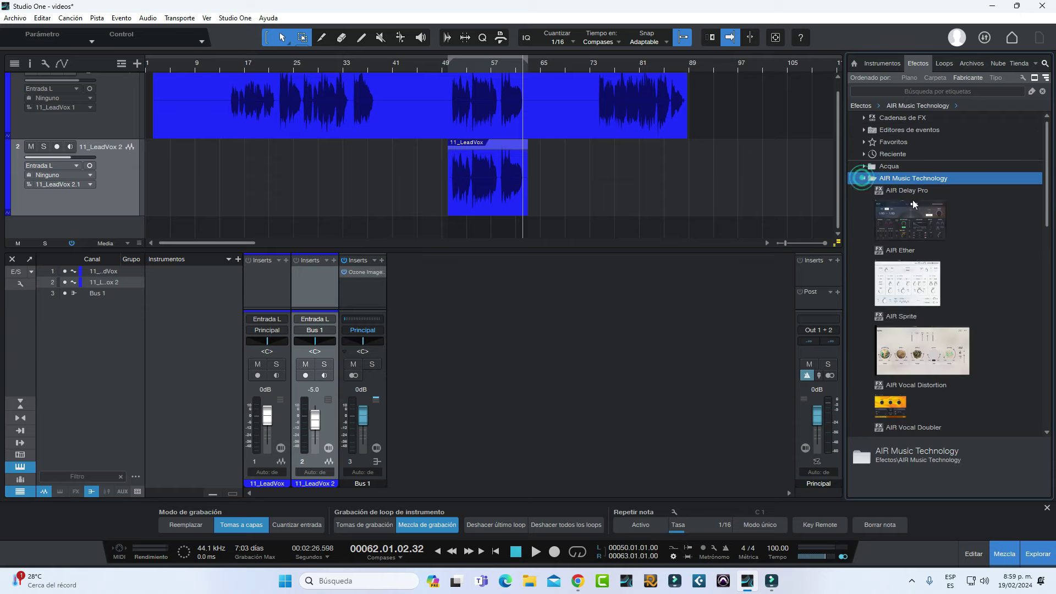
scroll(949, 278, "down", 7)
left_click_drag(944, 311, 310, 283)
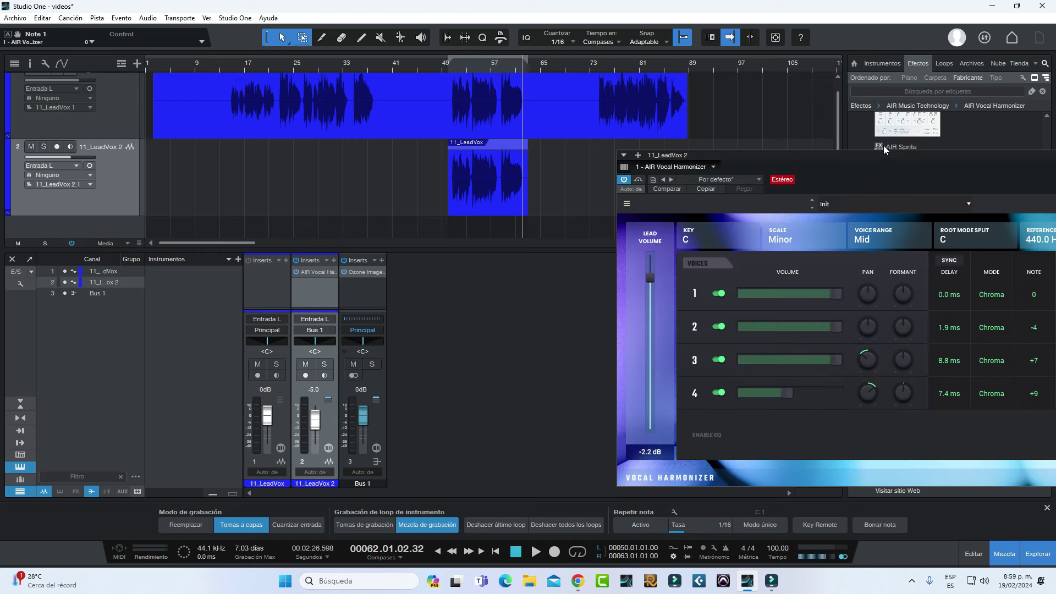
left_click_drag(875, 155, 578, 152)
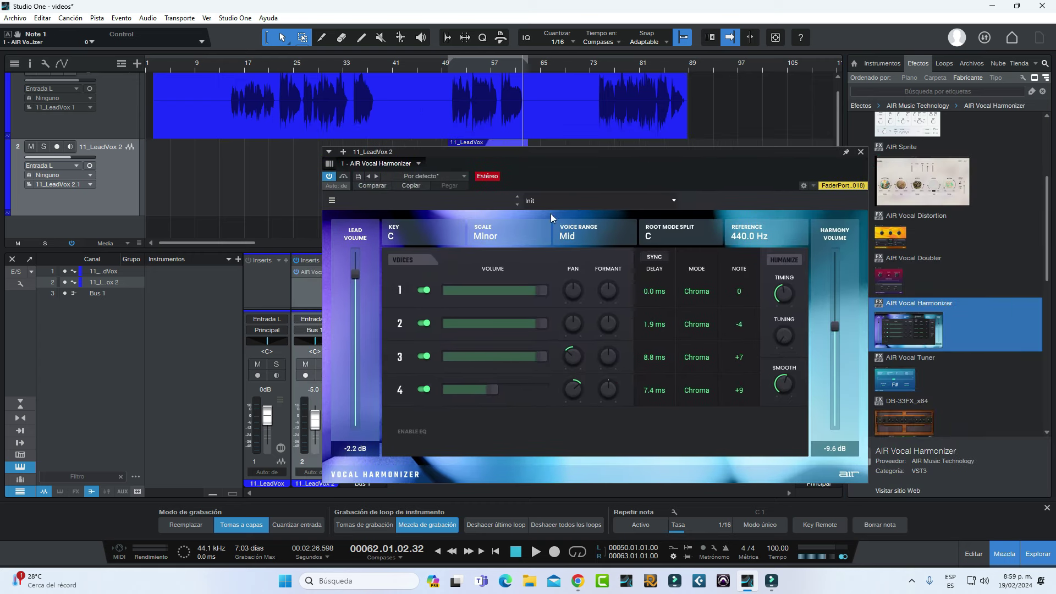
- Load Vocal Harmonizer's 7th preset from the Chroma category and play the passage to hear it
left_click(578, 202)
mouse_move(595, 232)
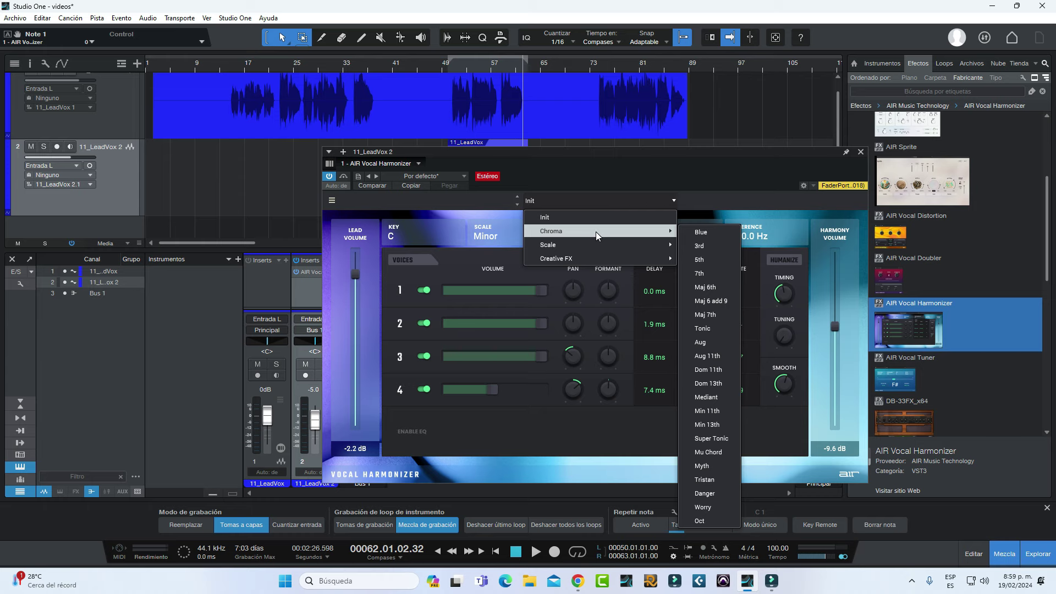
left_click(709, 274)
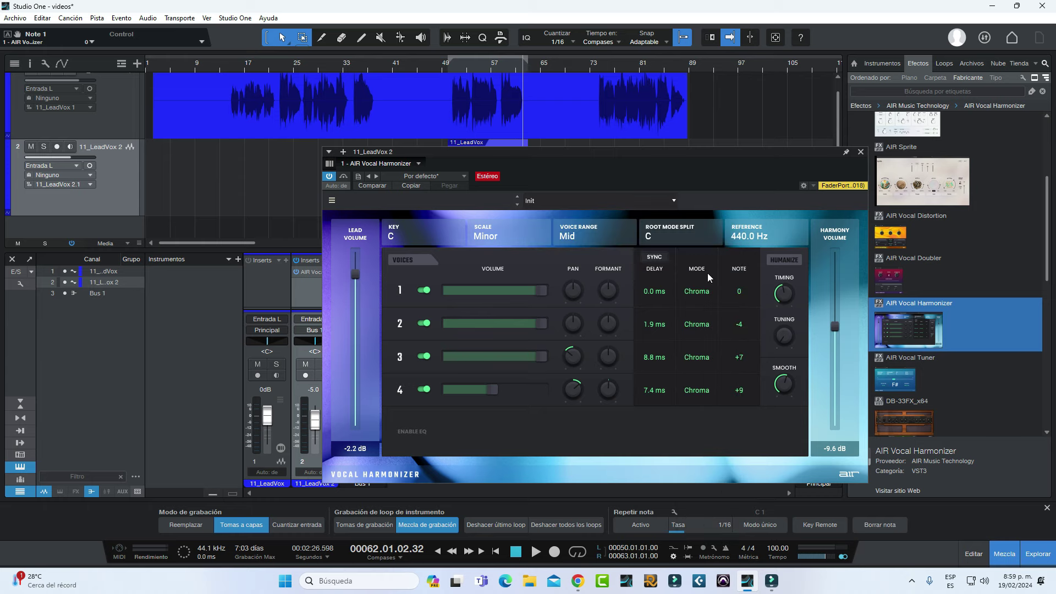
left_click_drag(625, 151, 849, 204)
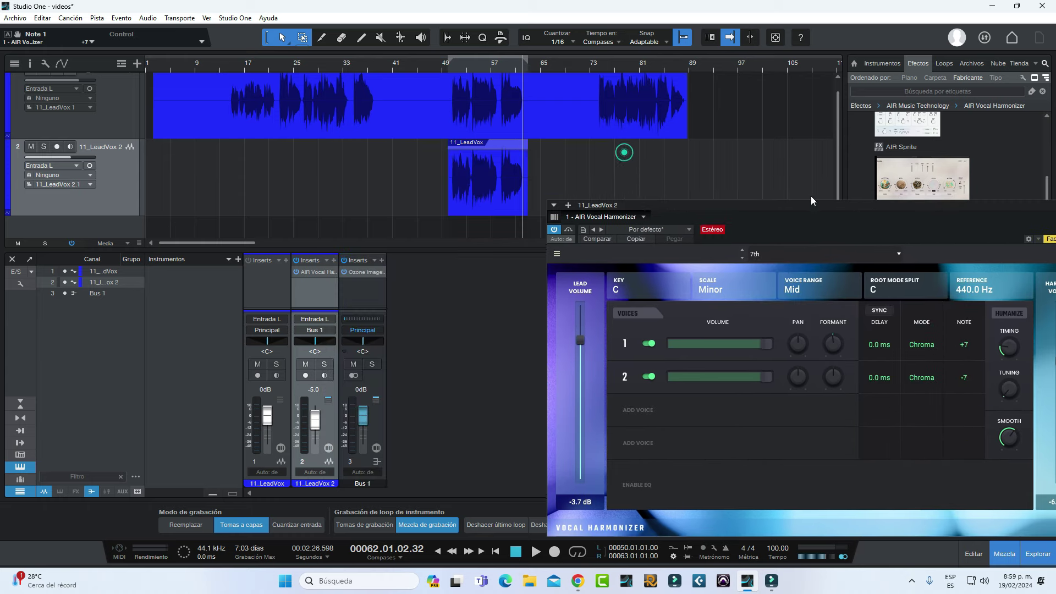
left_click(503, 63)
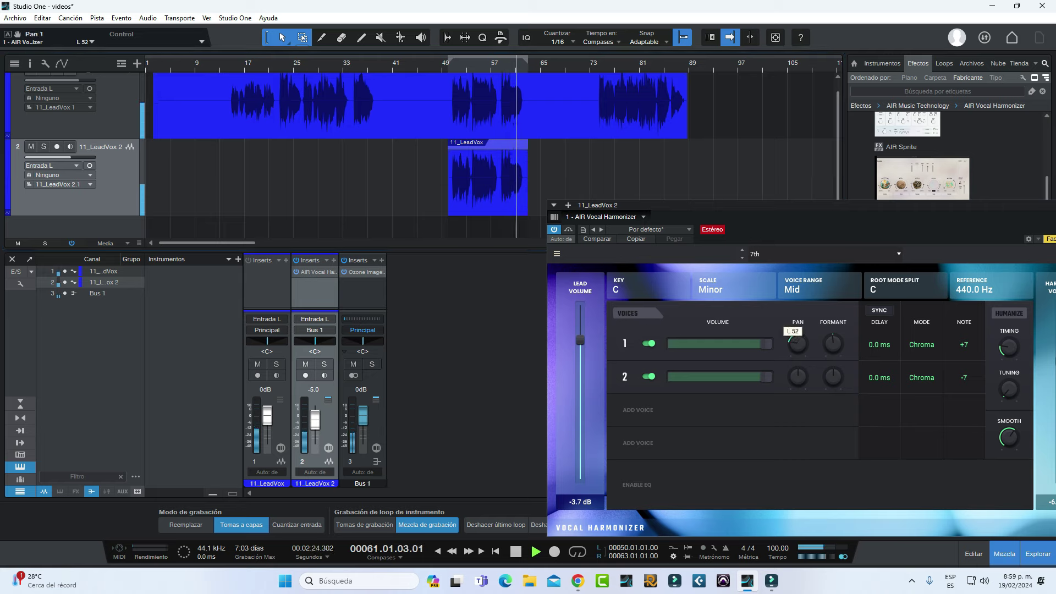
- Pan harmony voice 1 to L 70 and voice 2 toward the right, and replay the passage from its start
left_click(797, 344)
left_click_drag(798, 344, 797, 346)
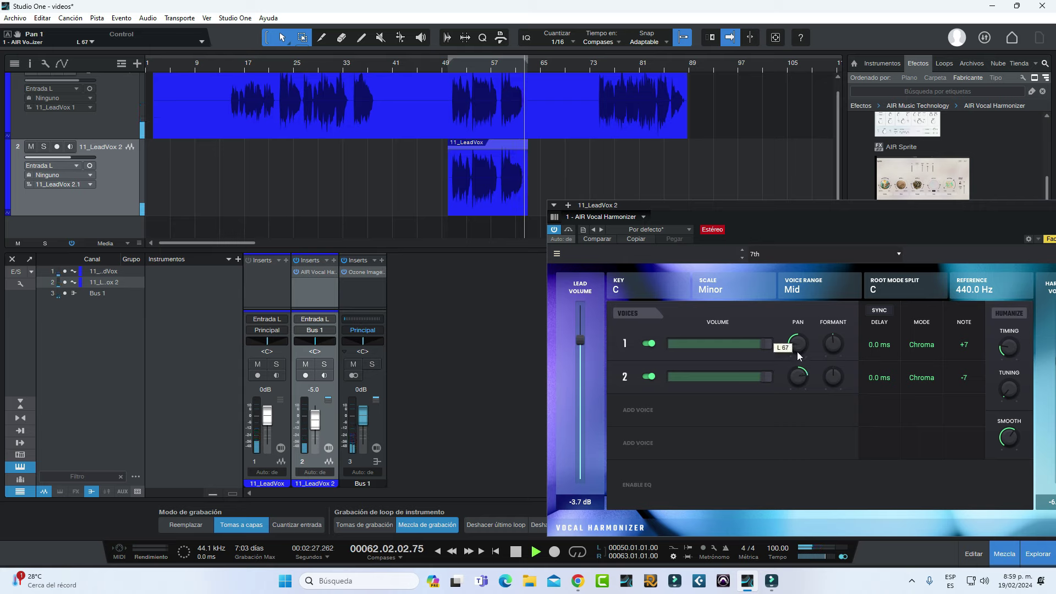
left_click(453, 68)
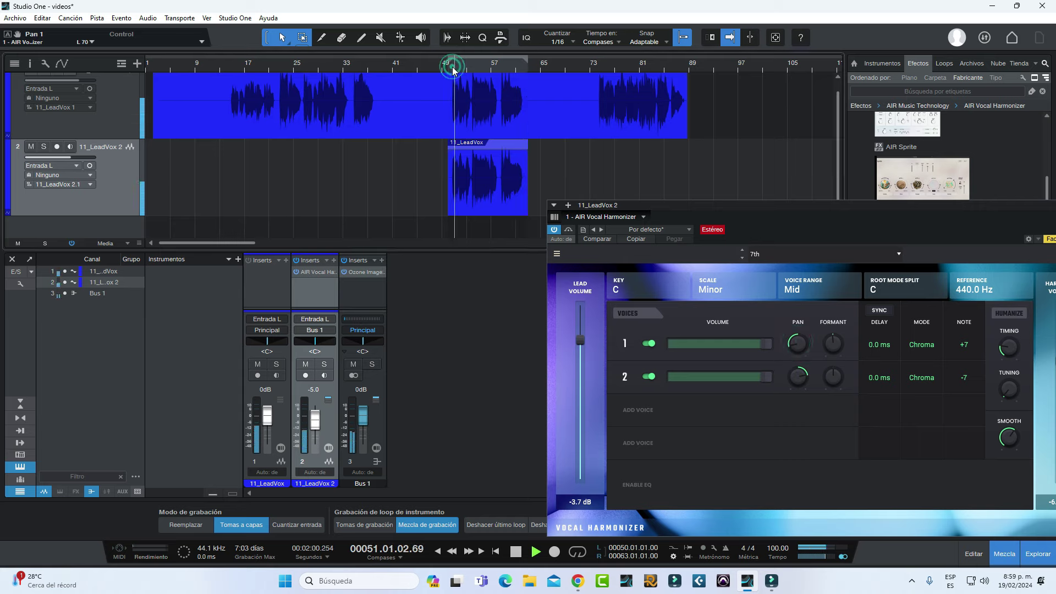
- Compare the 11_LeadVox 2 vocal with AIR Vocal Harmonizer bypassed and active during playback
left_click(554, 230)
left_click(555, 230)
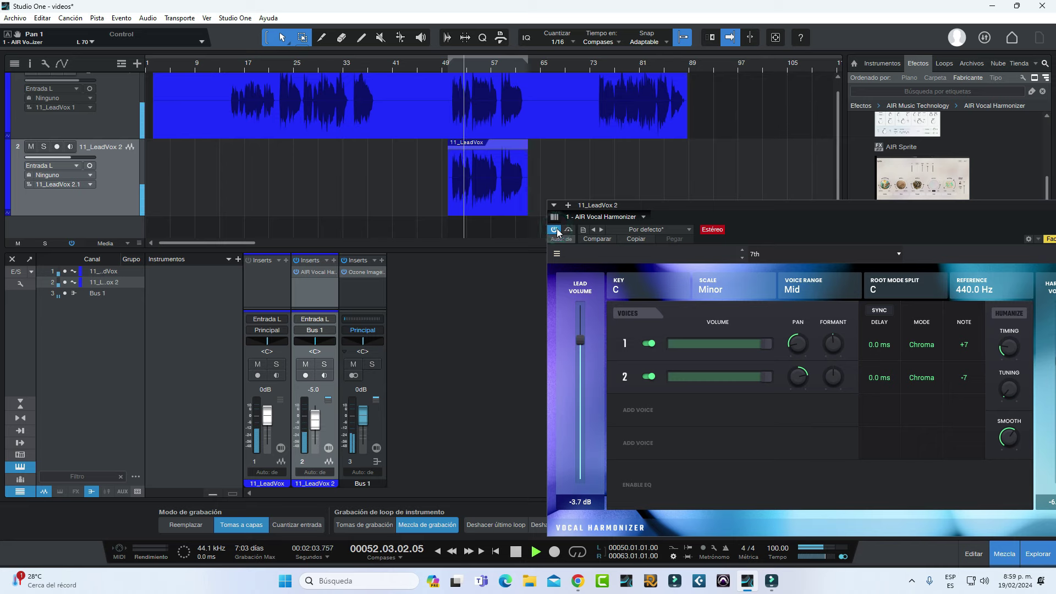
- Load Vocal Harmonizer's Blue preset from the Chroma category and lower the 11_LeadVox 2 channel fader to -10.4 dB while listening
left_click(798, 256)
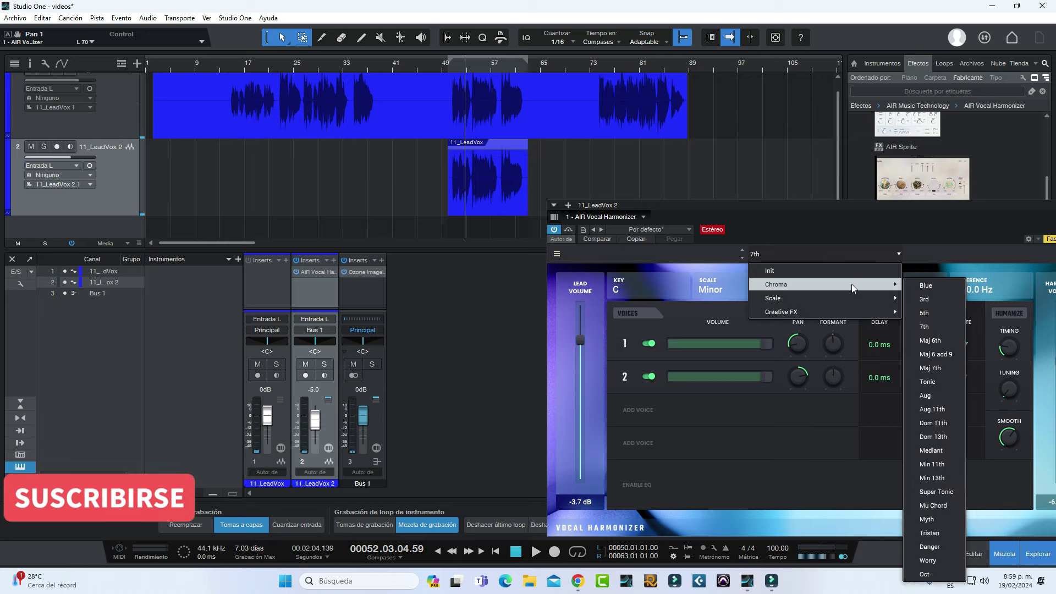
left_click(917, 285)
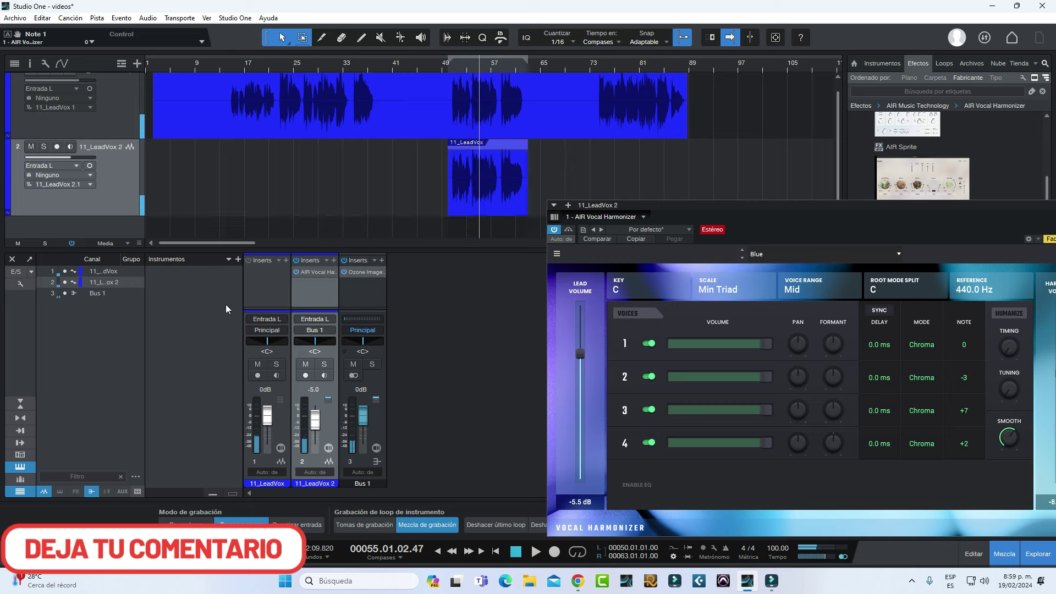
left_click_drag(321, 427, 321, 432)
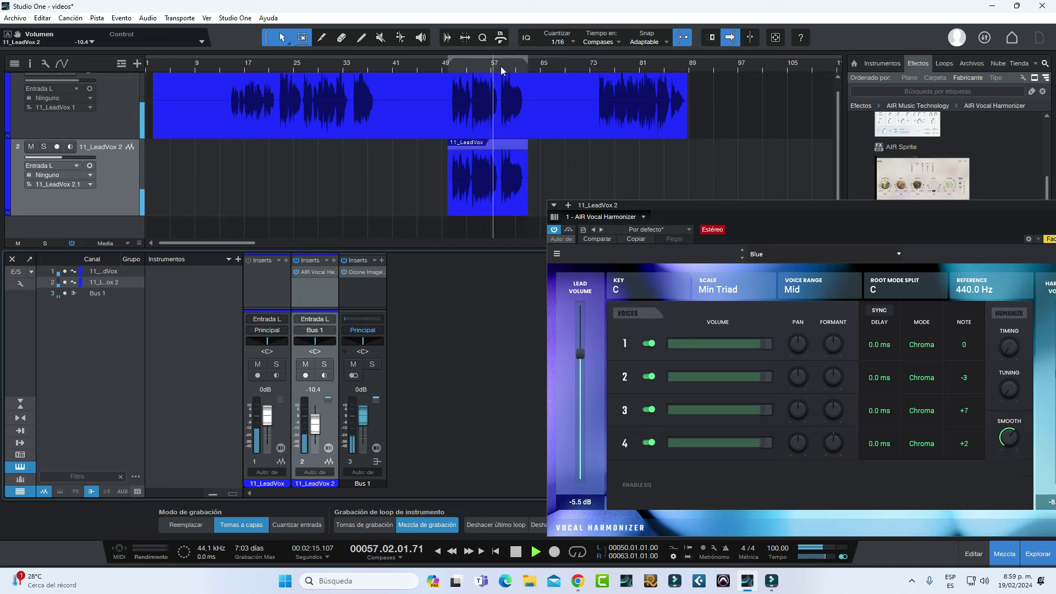
key("space")
- Copy AIR Vocal Harmonizer to Bus 1 ahead of Ozone Imager 2, remove it from 11_LeadVox 2, and play the passage
left_click_drag(317, 272, 361, 271)
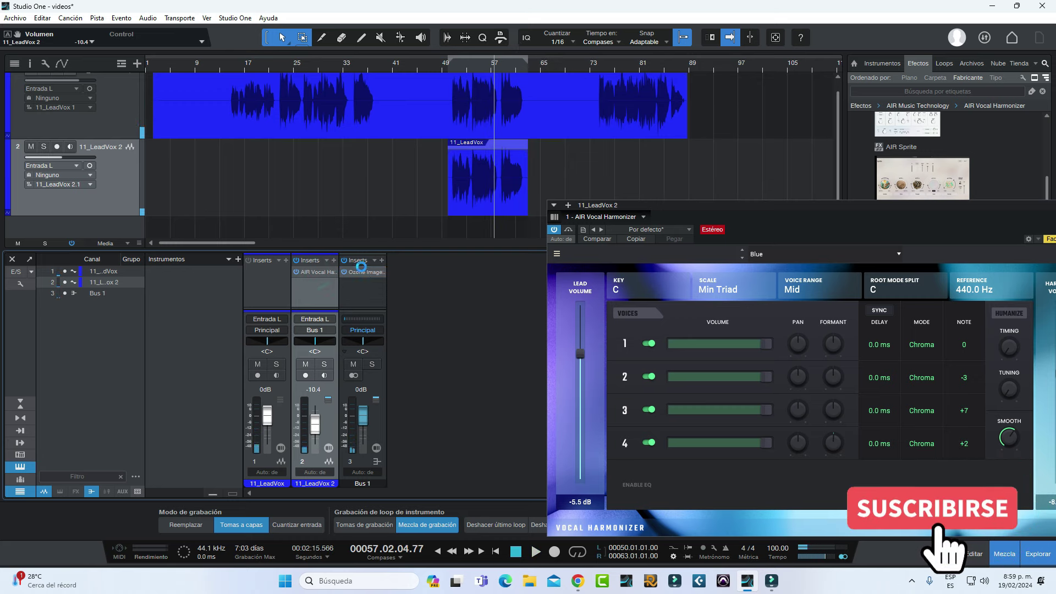
right_click(333, 272)
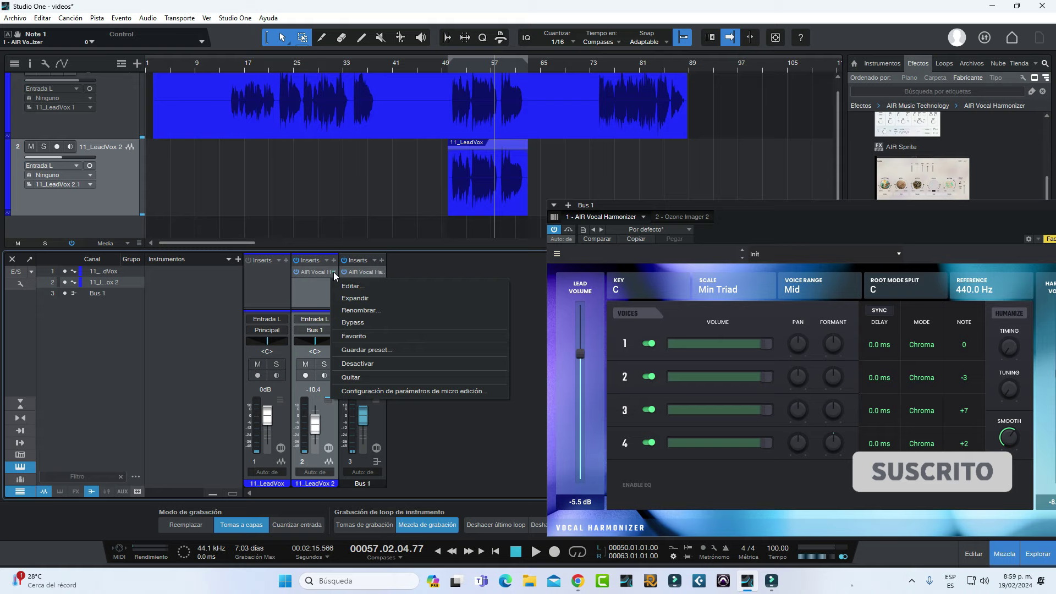
left_click(355, 363)
key("space")
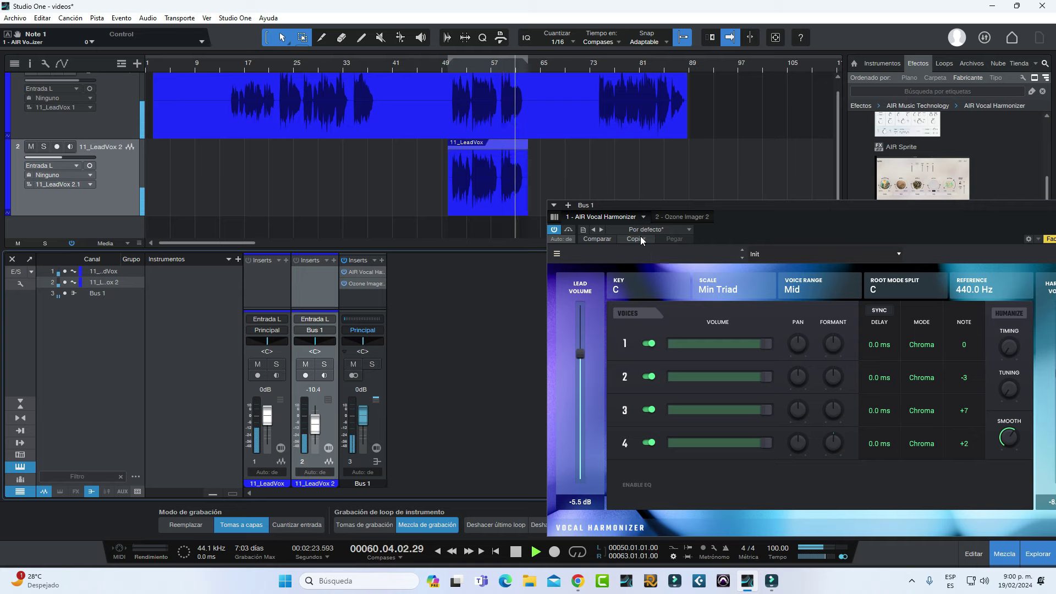
- Load the Lateral preset from the Scale category in Bus 1's Vocal Harmonizer and play the passage from its start
key("space")
left_click(796, 255)
mouse_move(801, 299)
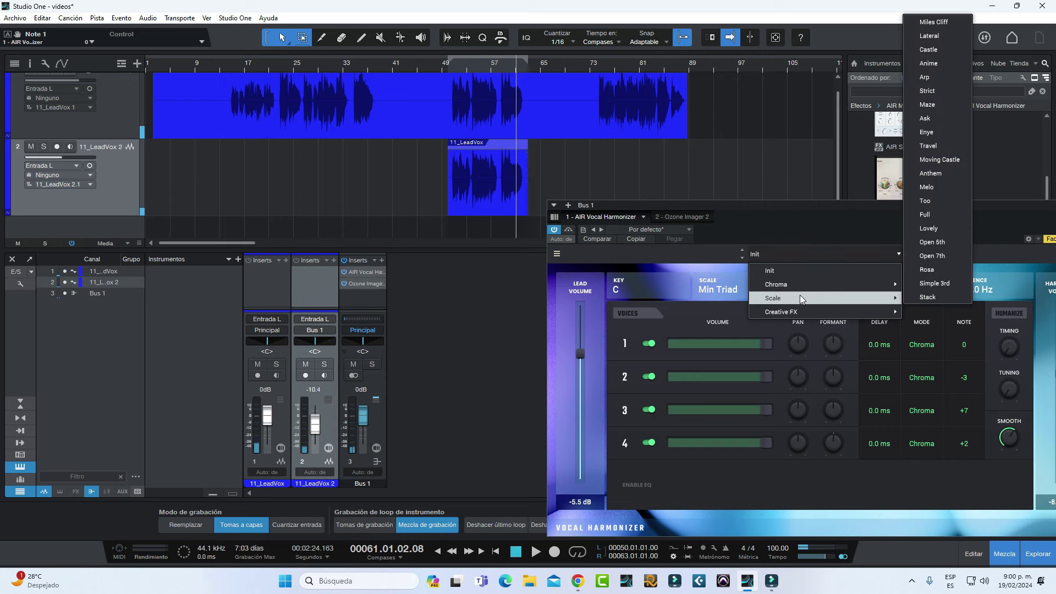
left_click(929, 35)
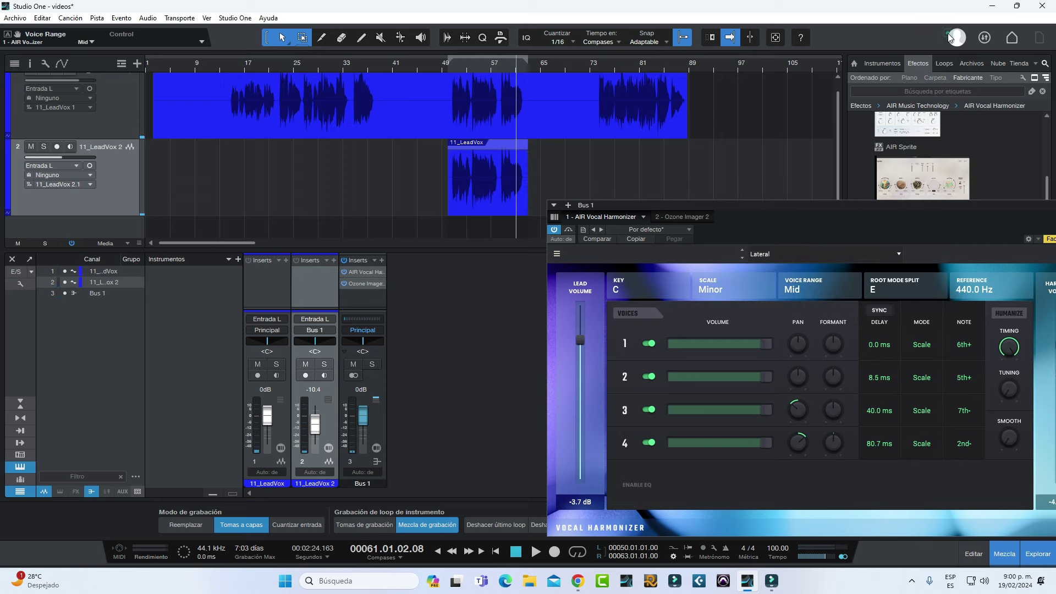
key("space")
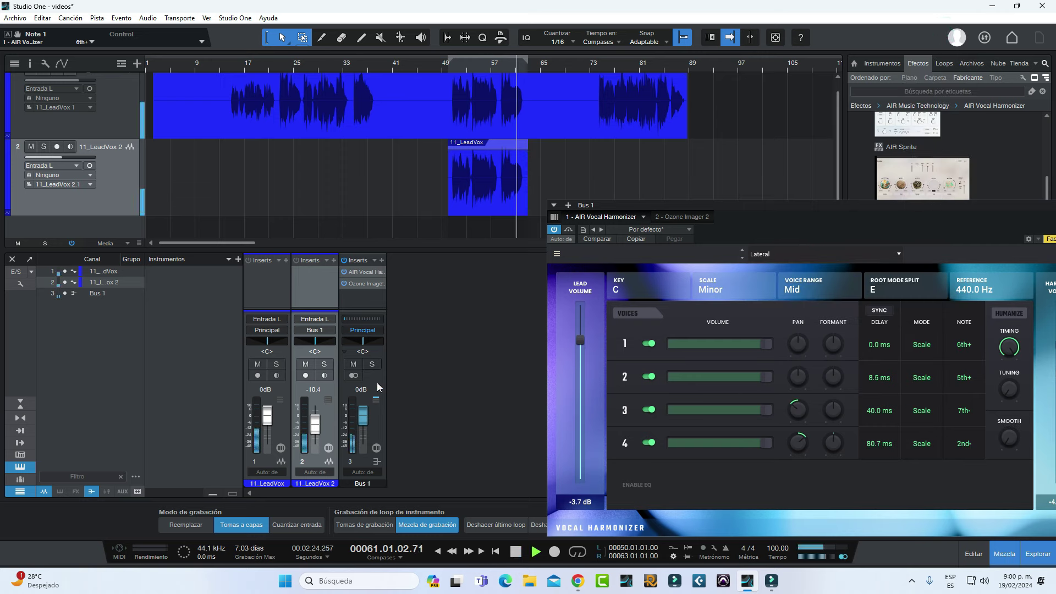
left_click(453, 68)
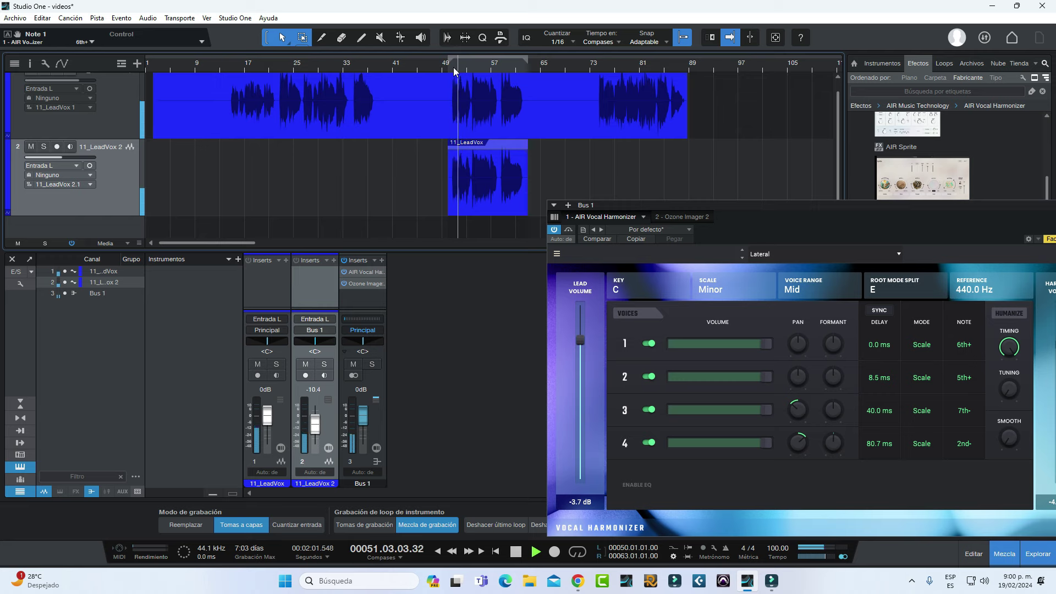
key("space")
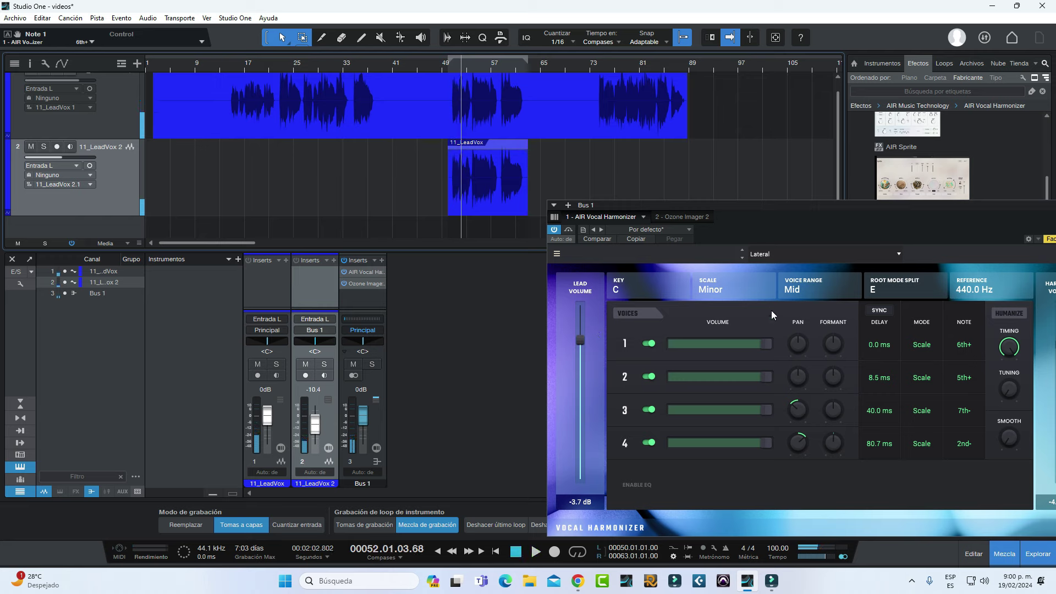
- Load the 3rd preset from the Chroma category in Bus 1's Vocal Harmonizer and play the passage to hear it
left_click(760, 256)
mouse_move(786, 286)
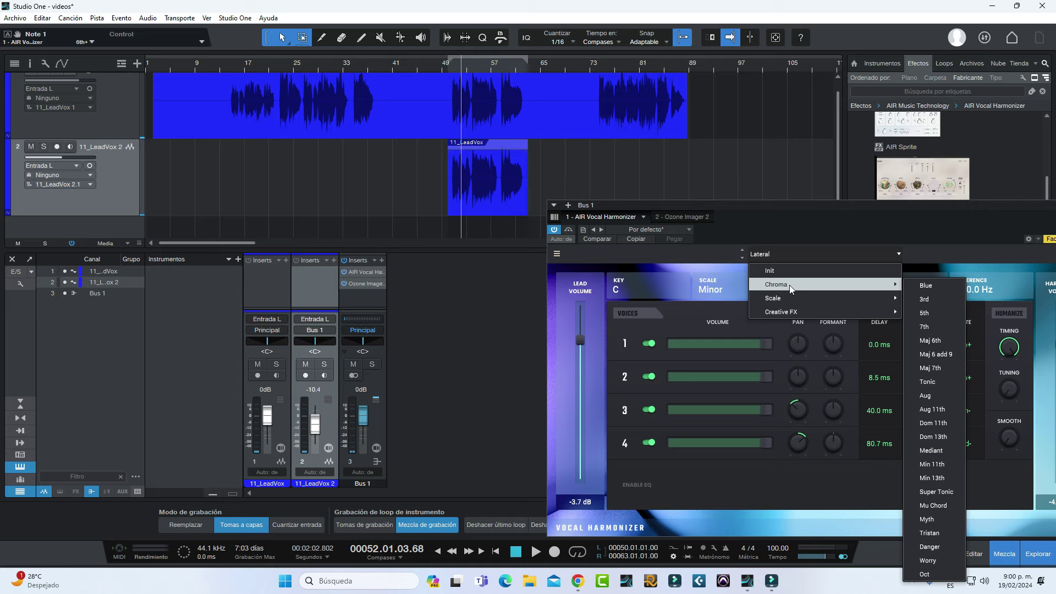
left_click(940, 300)
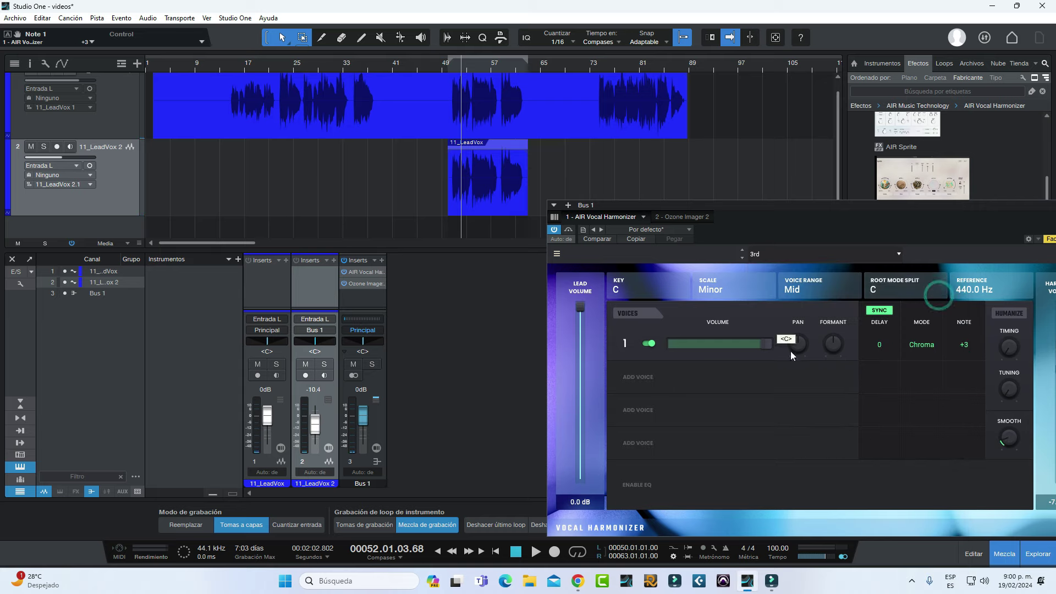
key("space")
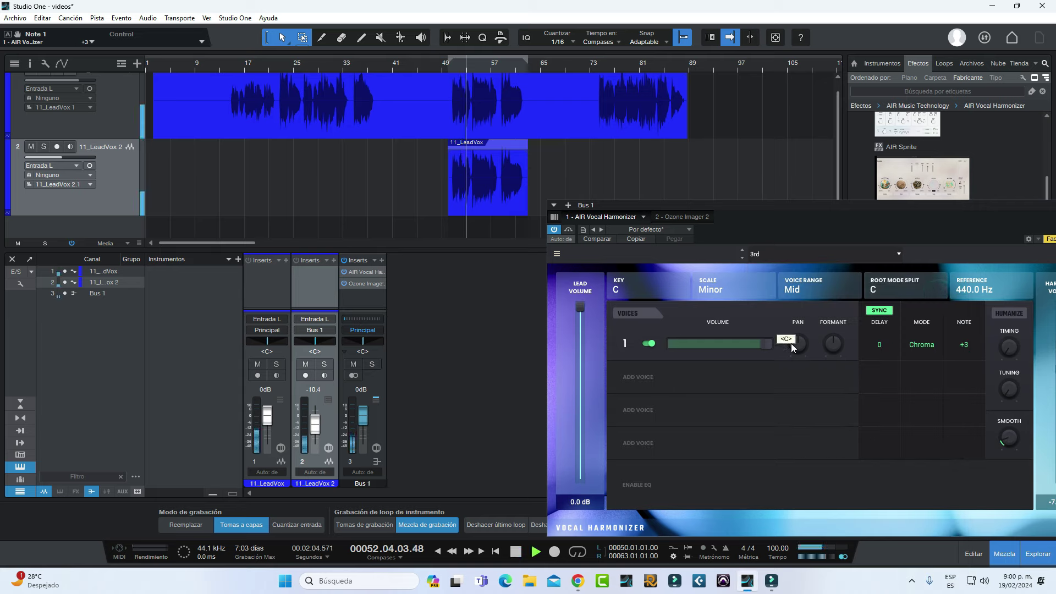
- Load the Chroma category's 5th preset, then pan voice 1 to L 51 and voice 2 toward the right during playback
left_click(818, 255)
mouse_move(786, 283)
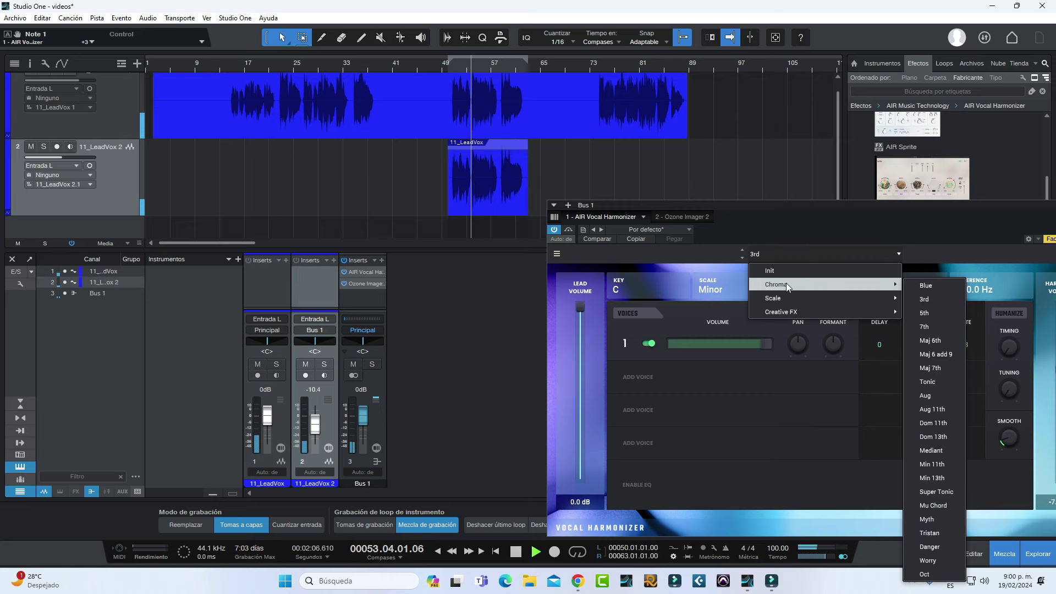
left_click(916, 314)
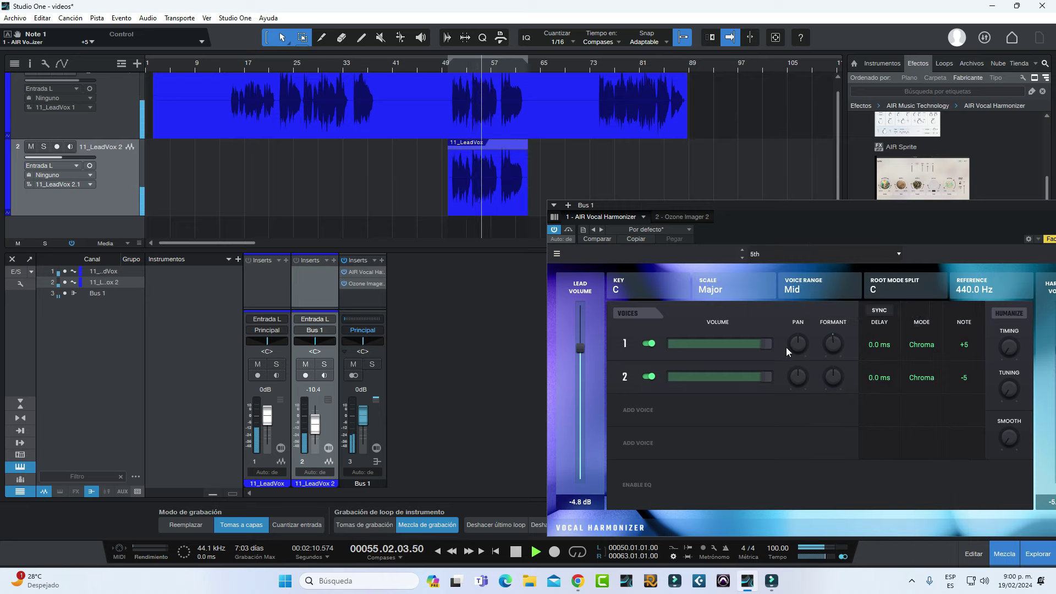
left_click_drag(802, 376, 798, 360)
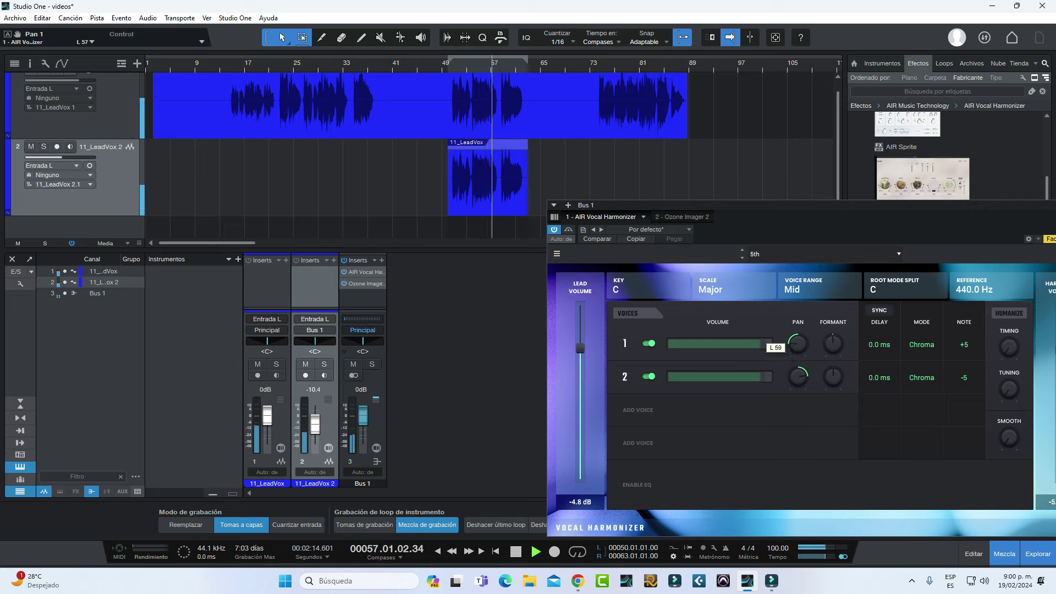
key("space")
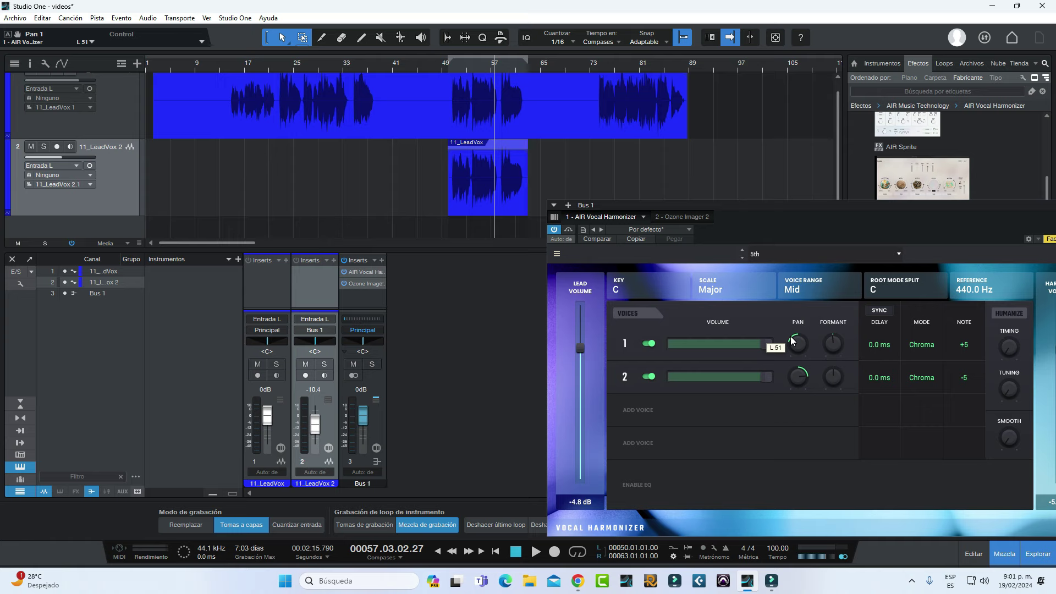
- Open Ozone Imager 2 on Bus 1
left_click(364, 283)
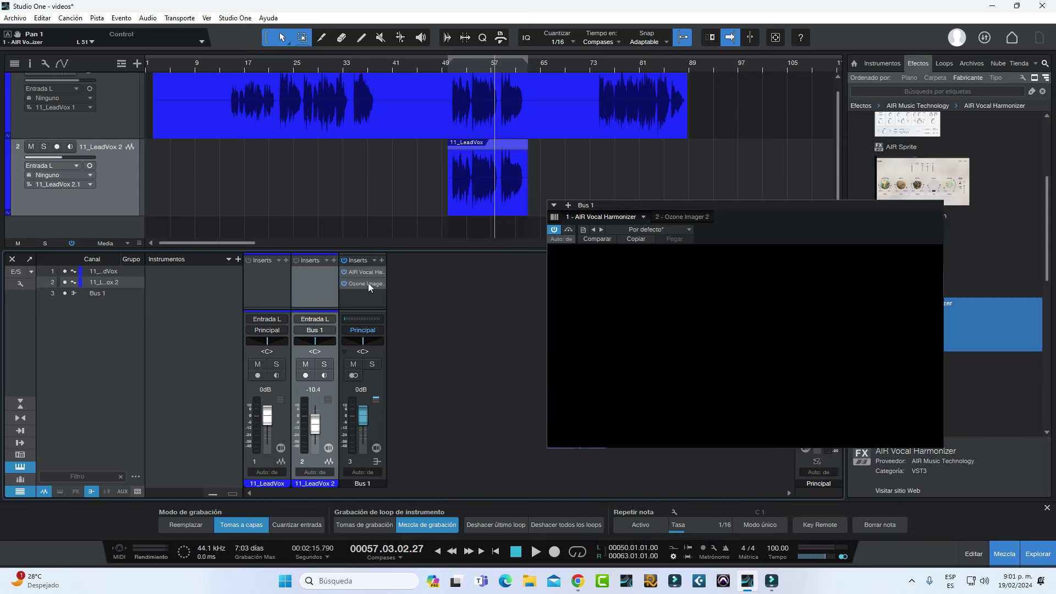